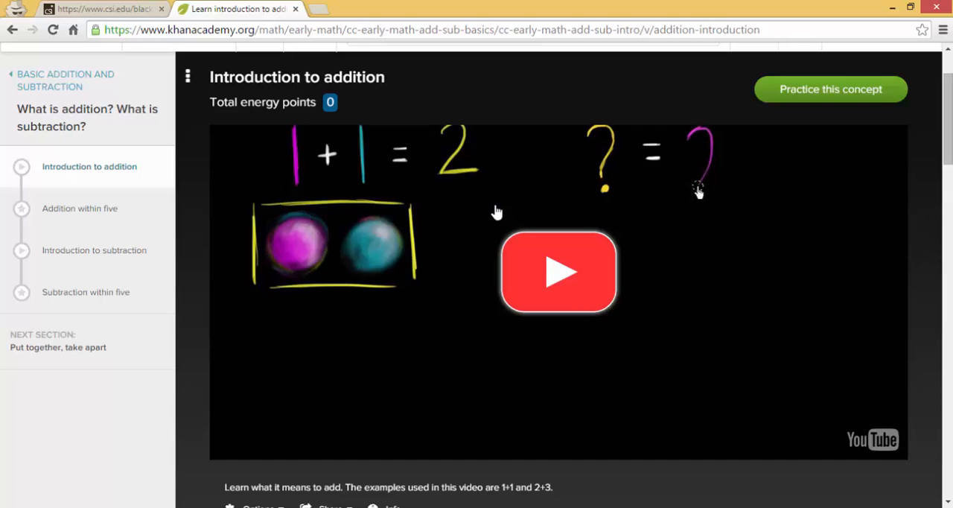
# Open the "Addition within five" exercise, and switch to the AdditionTo5.xlsx workbook in Excel.
pyautogui.click(75, 214)
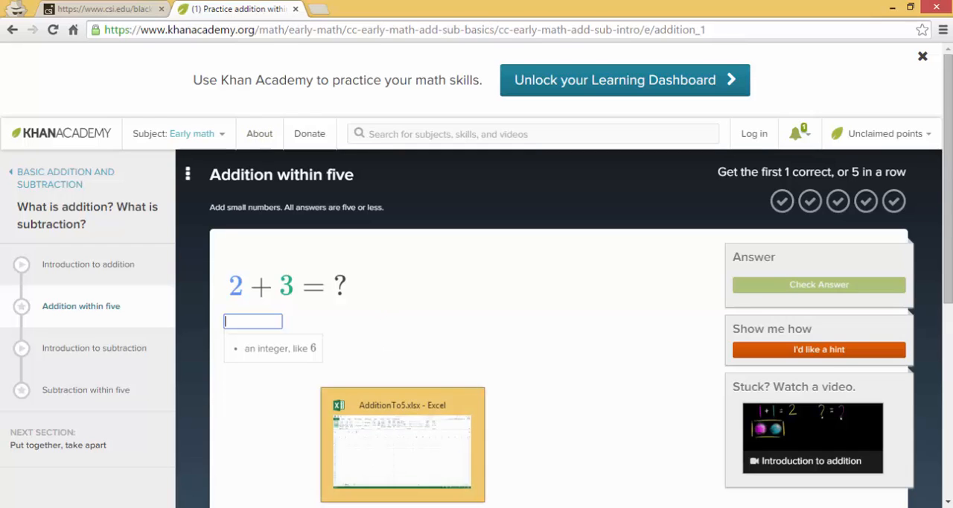
pyautogui.click(402, 507)
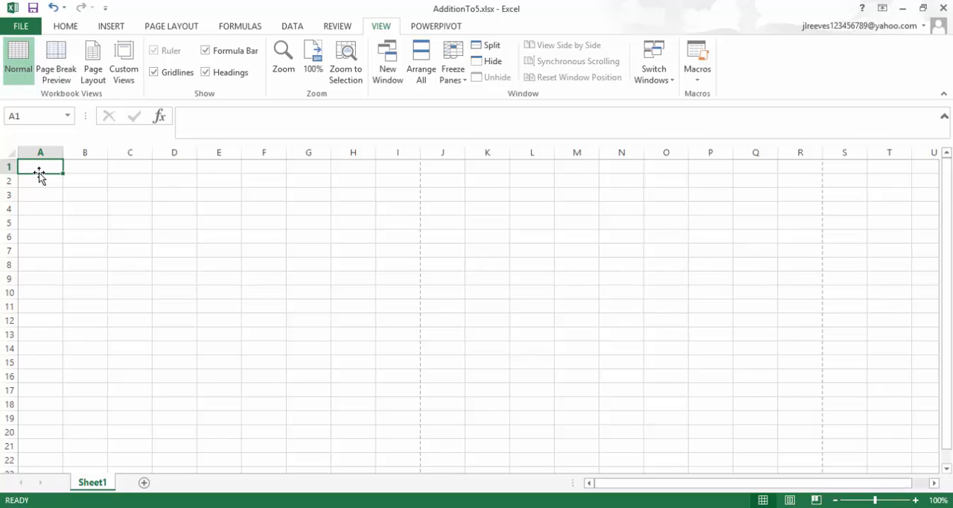
# Enter the formula =RANDBETWEEN(0,5) in cell A1.
pyautogui.write('=rand')
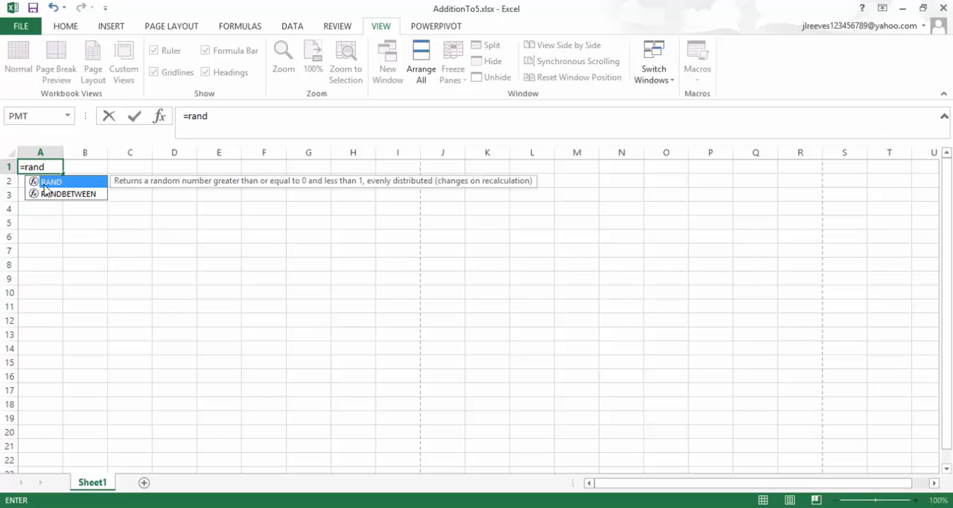
pyautogui.doubleClick(59, 194)
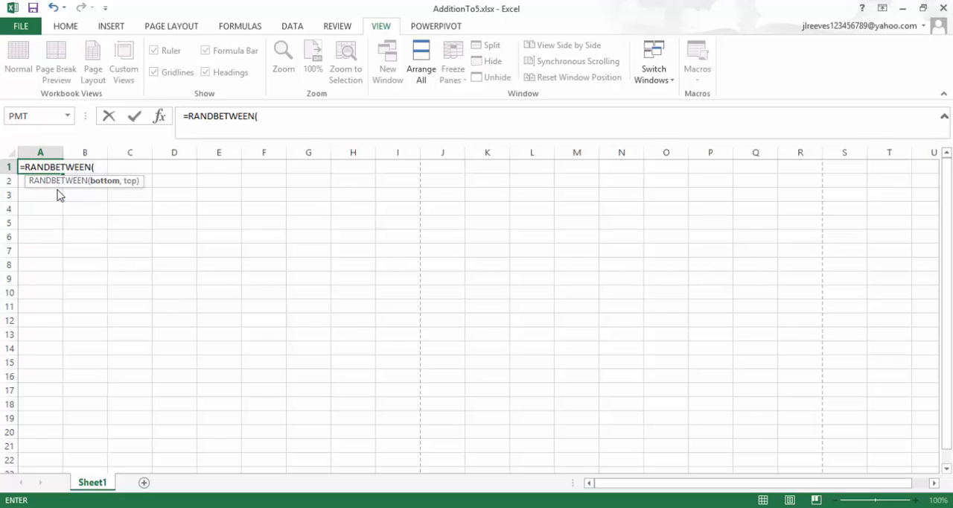
pyautogui.write('0,5)')
pyautogui.press('Return')
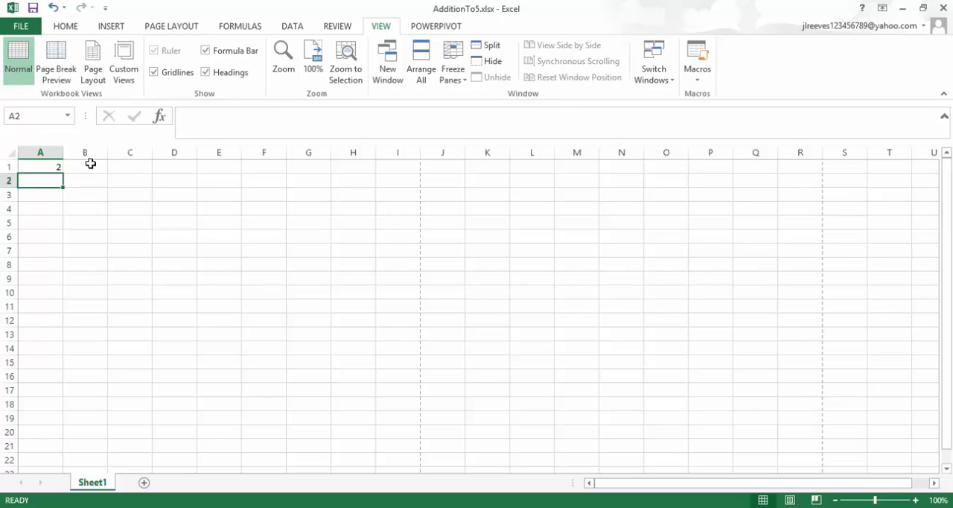
# Try the formula =RANDBETWEEN(A1,5-A1) in cell B1 for the second addend.
pyautogui.click(90, 163)
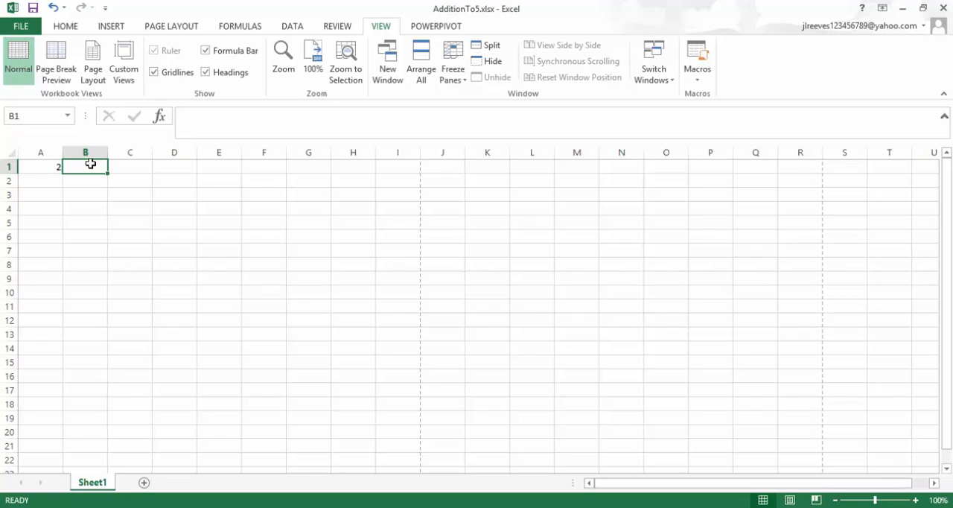
pyautogui.write('ran')
pyautogui.press('BackSpace')
pyautogui.press('BackSpace')
pyautogui.press('BackSpace')
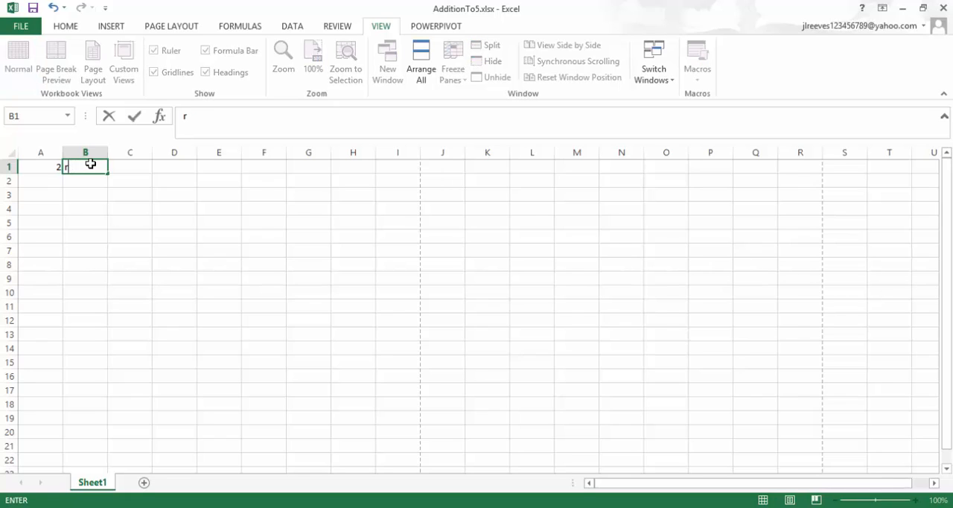
pyautogui.write('=ran')
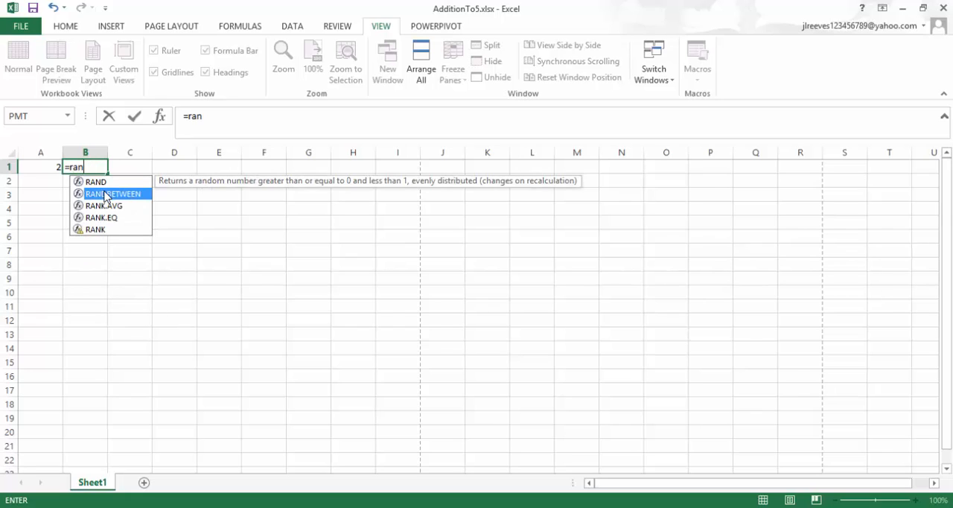
pyautogui.doubleClick(105, 193)
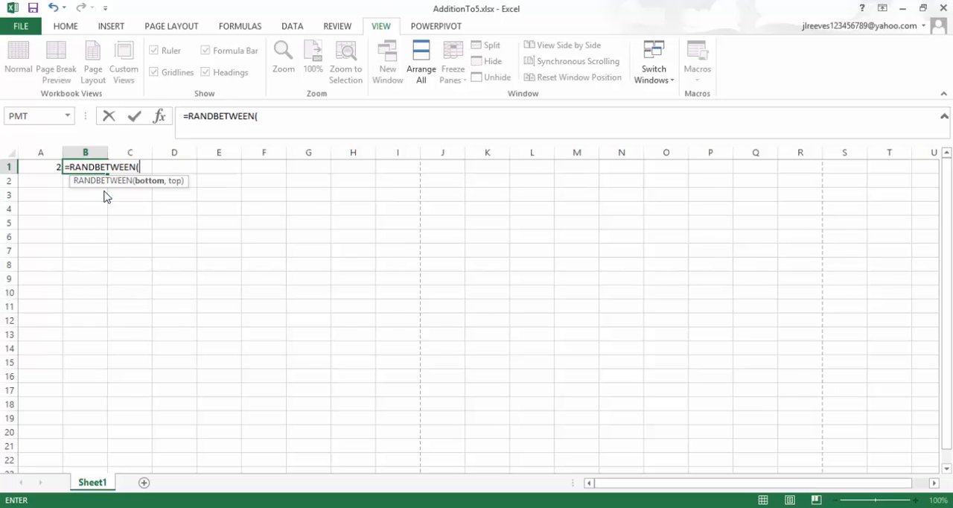
pyautogui.click(43, 165)
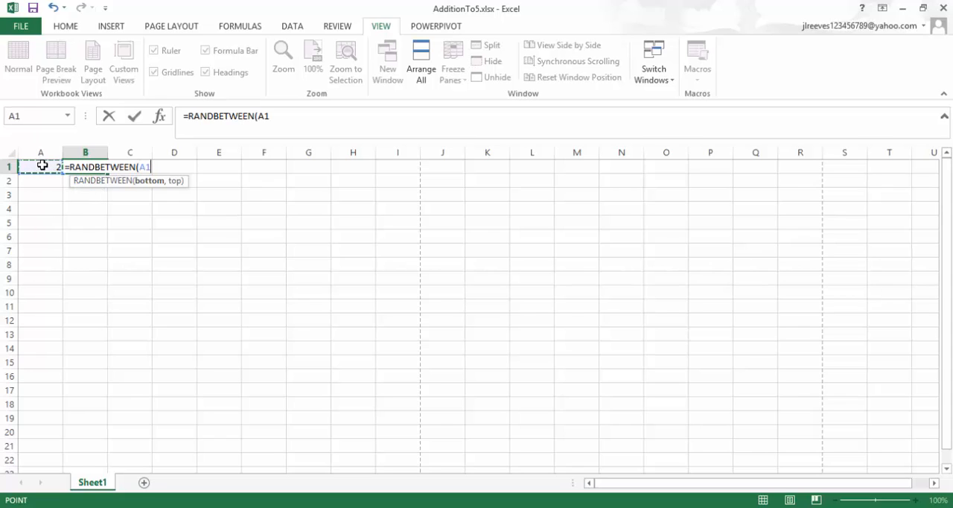
pyautogui.write(',')
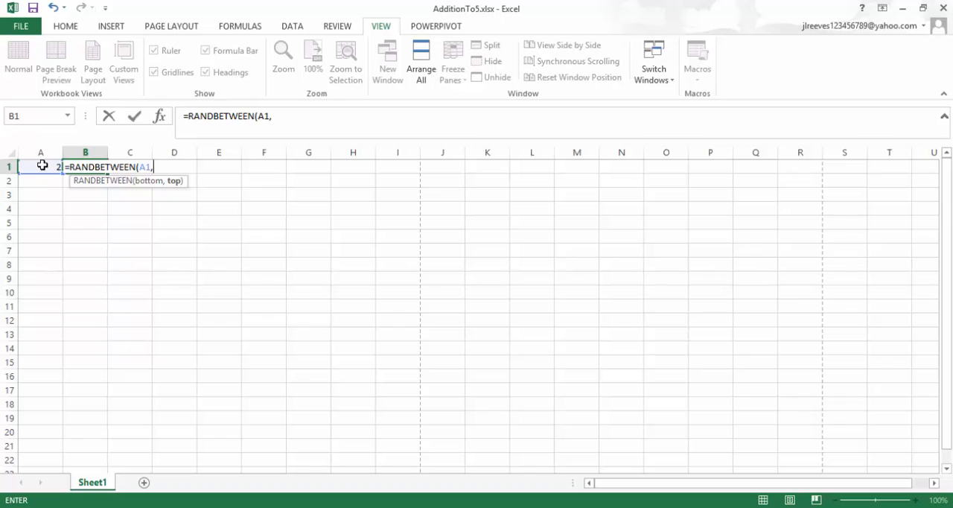
pyautogui.write('5-')
pyautogui.click(42, 168)
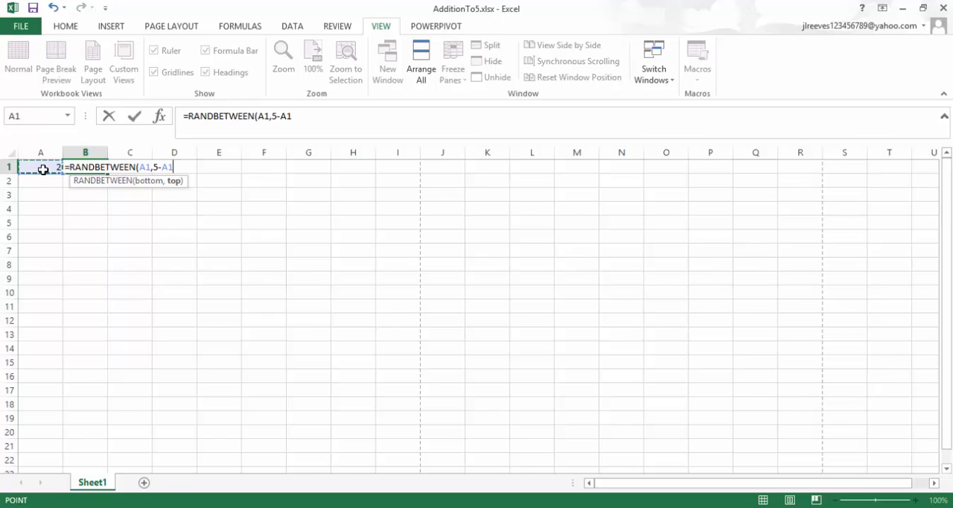
pyautogui.write(')')
pyautogui.press('Return')
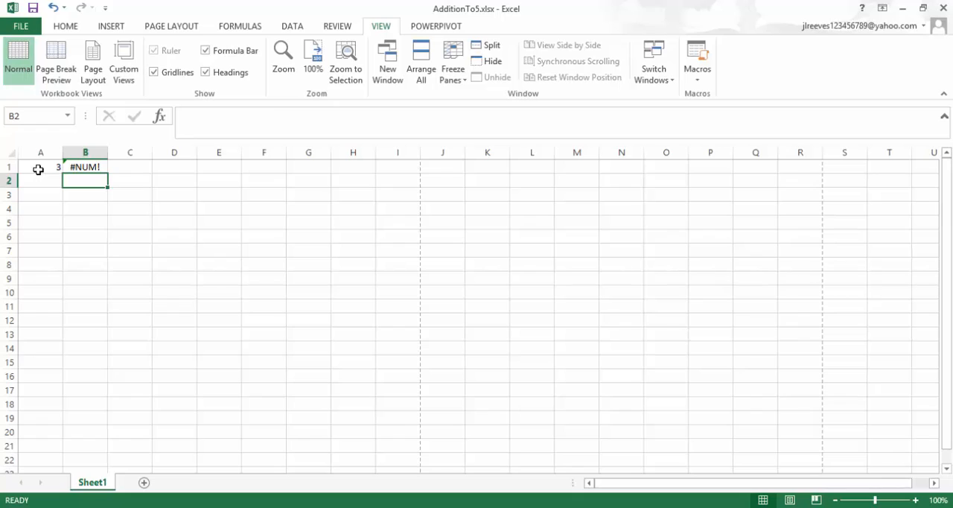
# Clear the random-number formulas from cells A1 and B1.
pyautogui.moveTo(38, 169); pyautogui.dragTo(75, 169)
pyautogui.press('Delete')
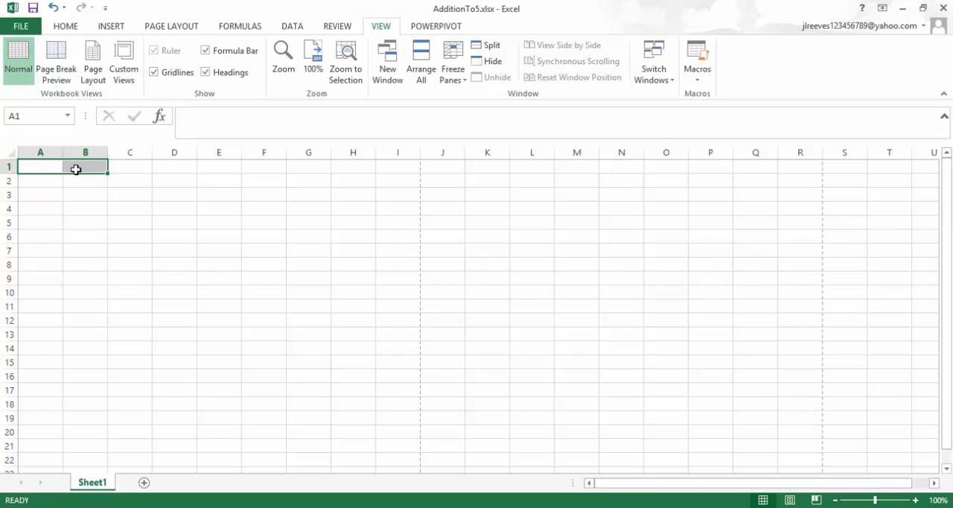
# Enter 0 in cell A1 as the first addend.
pyautogui.click(56, 168)
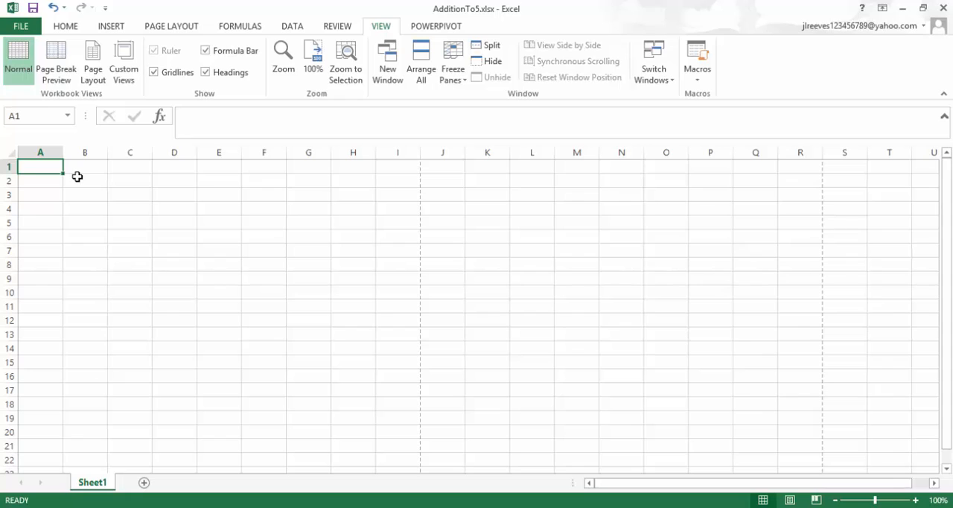
pyautogui.write('0')
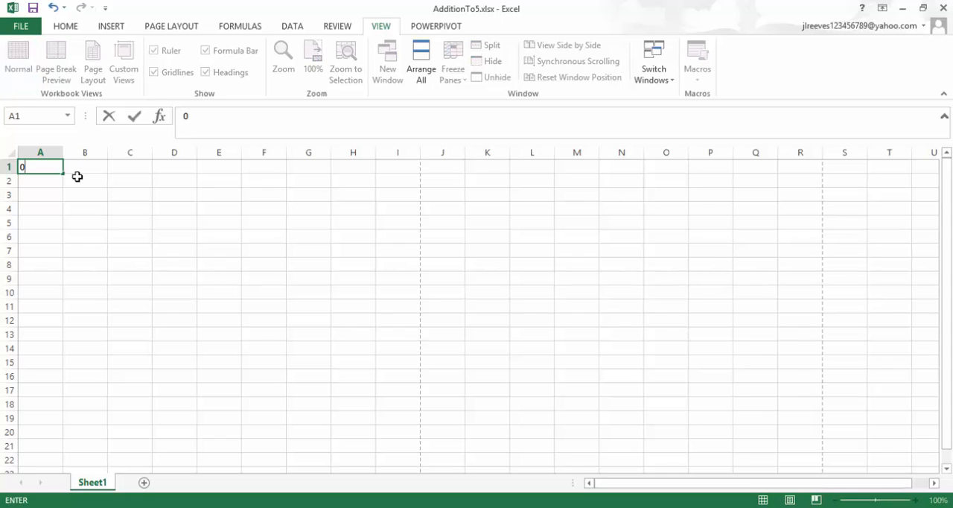
pyautogui.press('Return')
pyautogui.press('Up')
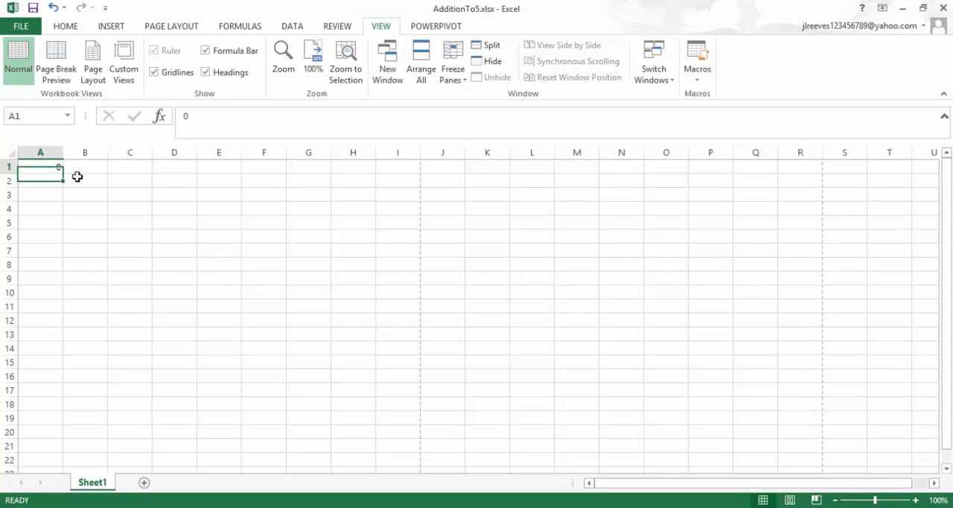
# Enter the plus sign as the formula =" +" in cell B1, and 0 in cell C1.
pyautogui.click(90, 169)
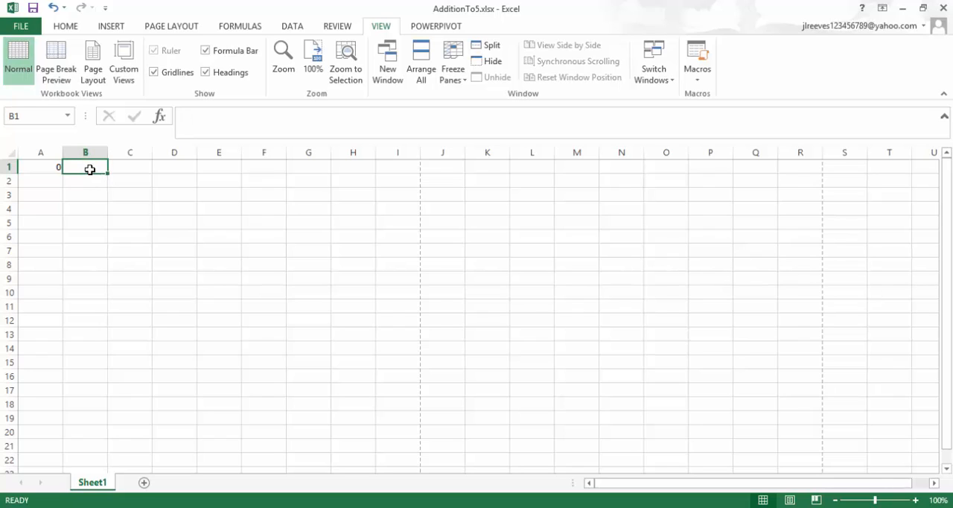
pyautogui.write('=" =')
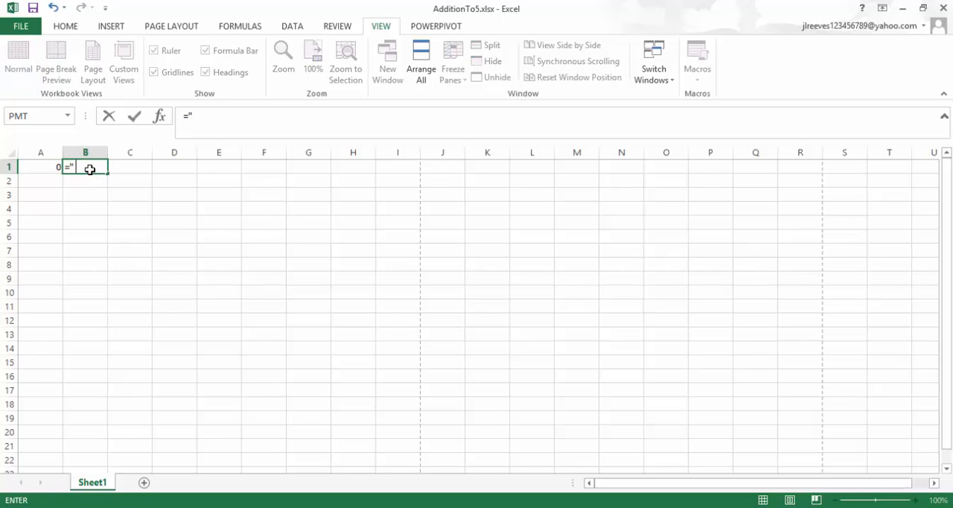
pyautogui.press('BackSpace')
pyautogui.press('BackSpace')
pyautogui.write('+"')
pyautogui.press('Return')
pyautogui.click(123, 167)
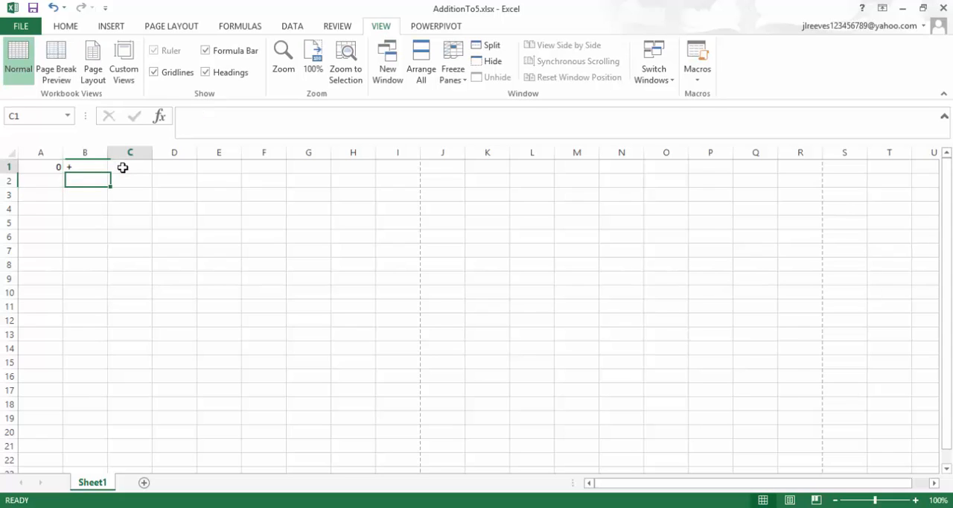
pyautogui.write('0')
pyautogui.press('Return')
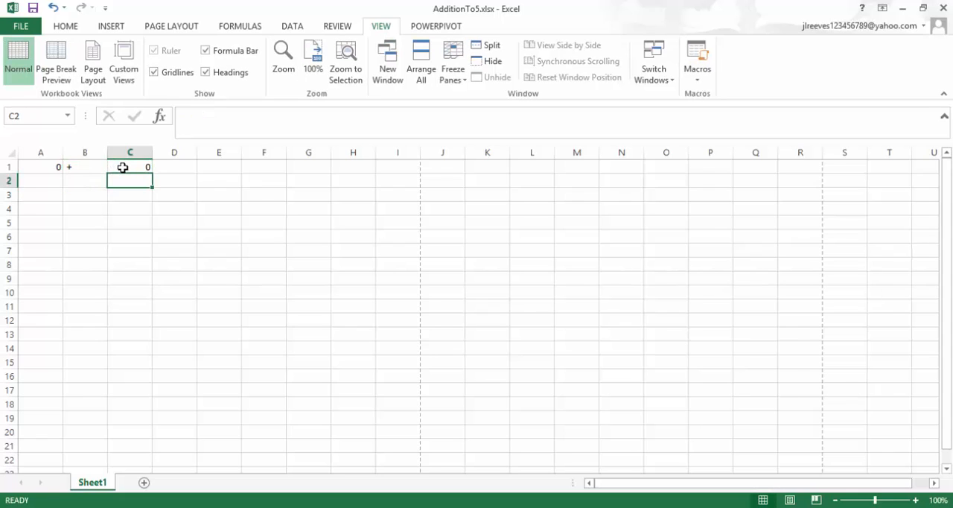
# Build the second problem in row 2 with 0 in A2, the plus sign filled down from B1, and 1 in C2.
pyautogui.click(36, 183)
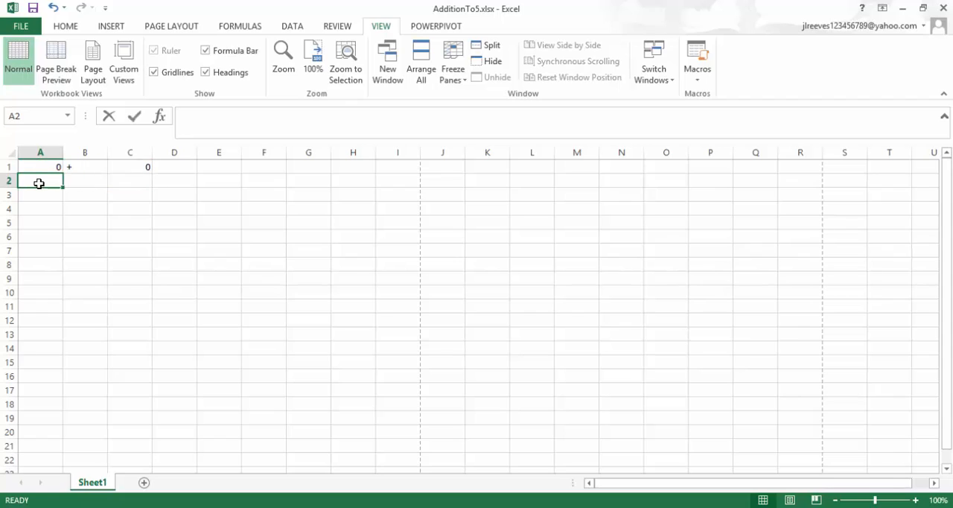
pyautogui.write('0')
pyautogui.click(83, 166)
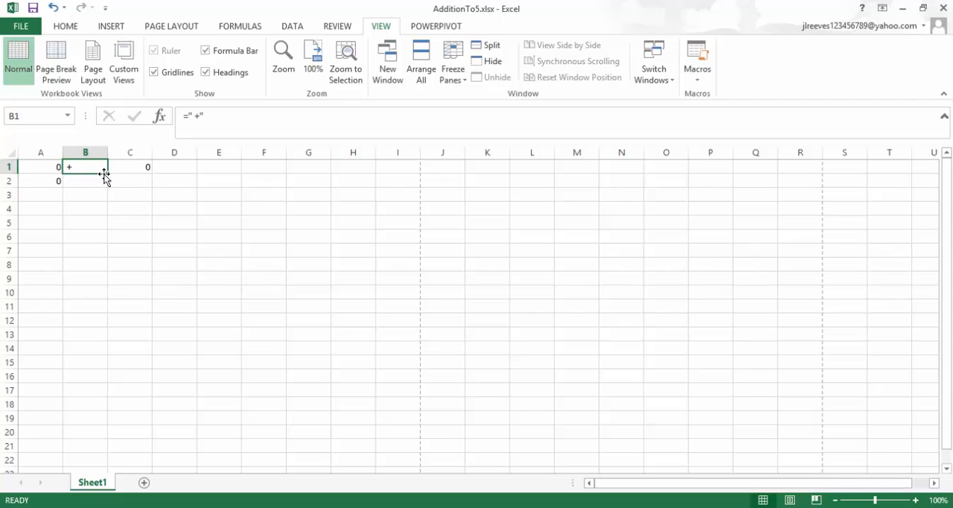
pyautogui.moveTo(106, 174); pyautogui.dragTo(109, 188)
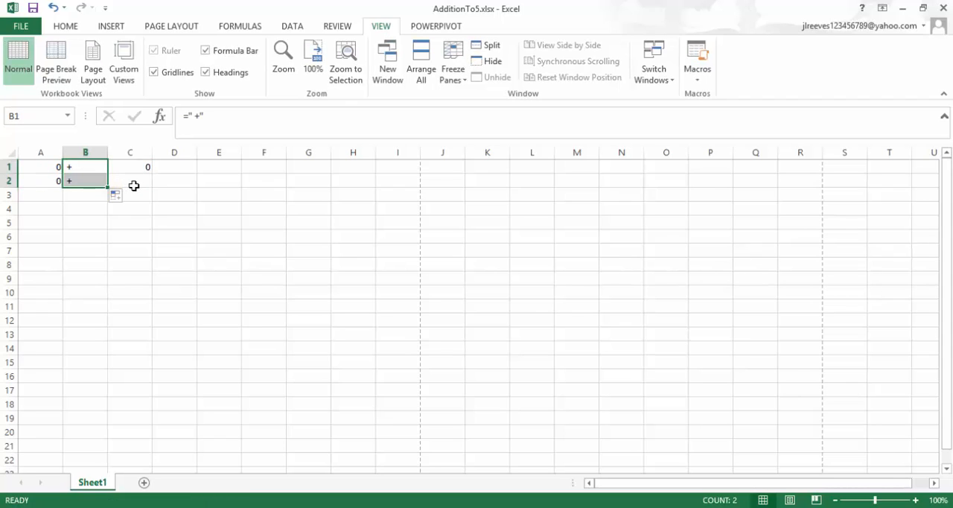
pyautogui.click(133, 183)
pyautogui.write('1')
pyautogui.press('Return')
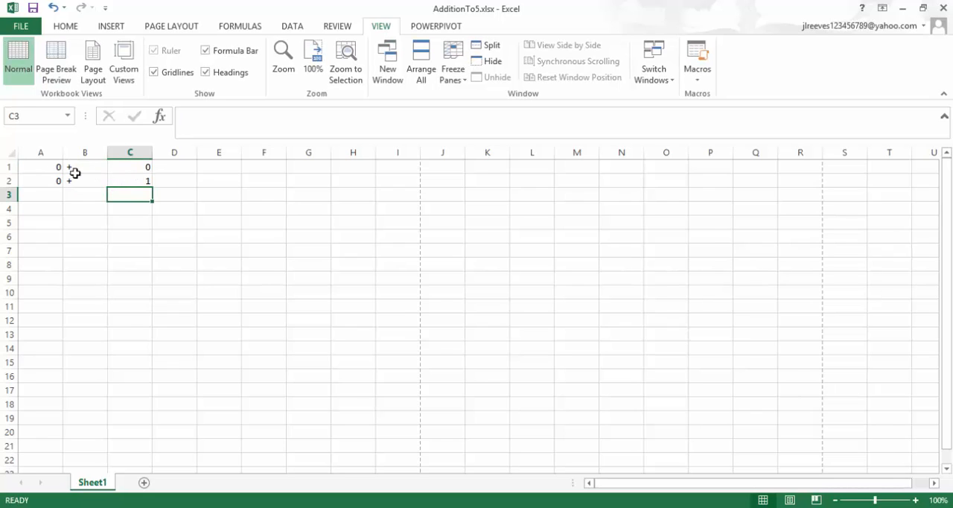
# Change the contents of cells A1 and A2 to the formula =0.
pyautogui.click(45, 183)
pyautogui.click(39, 166)
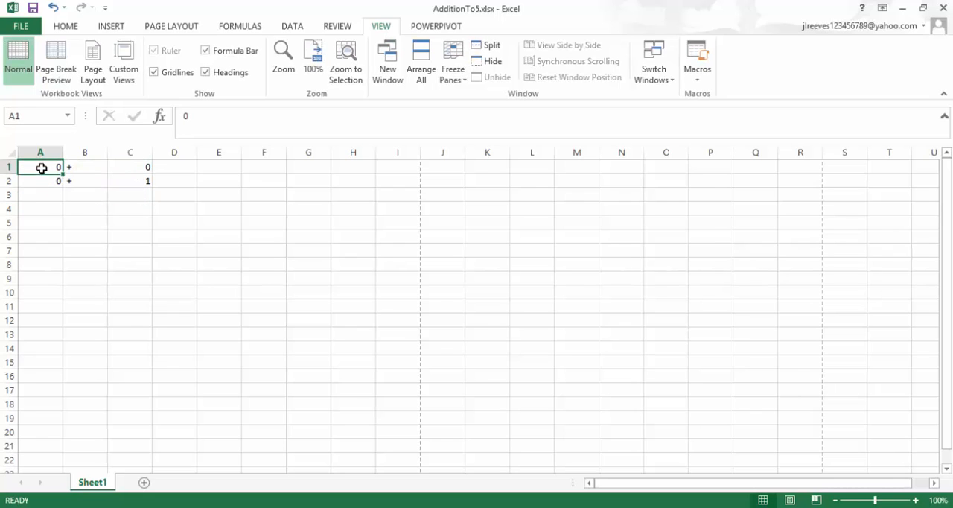
pyautogui.click(179, 115)
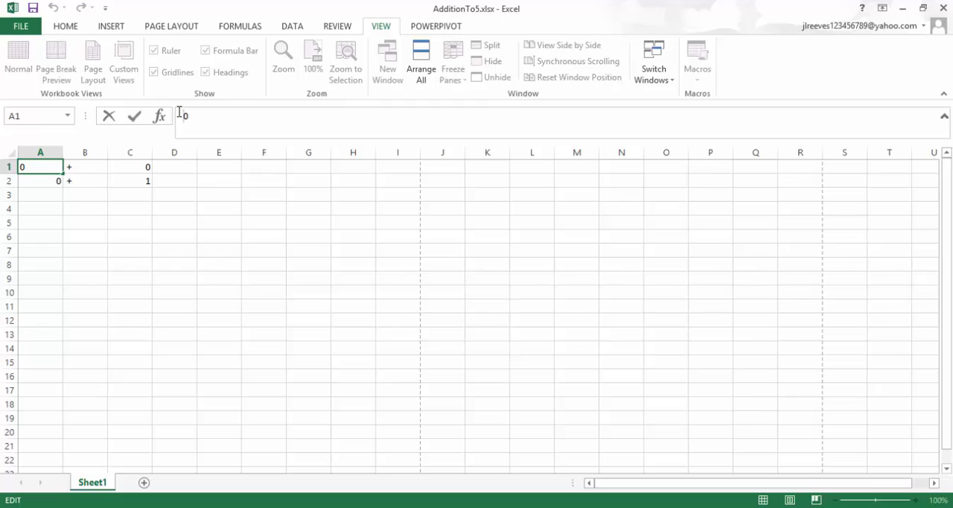
pyautogui.write('=')
pyautogui.press('Return')
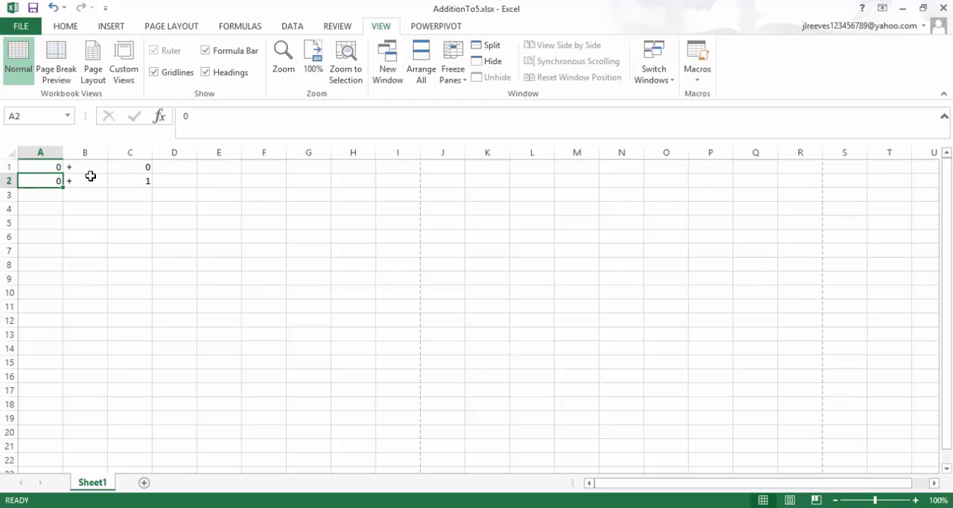
pyautogui.click(179, 116)
pyautogui.write('=00')
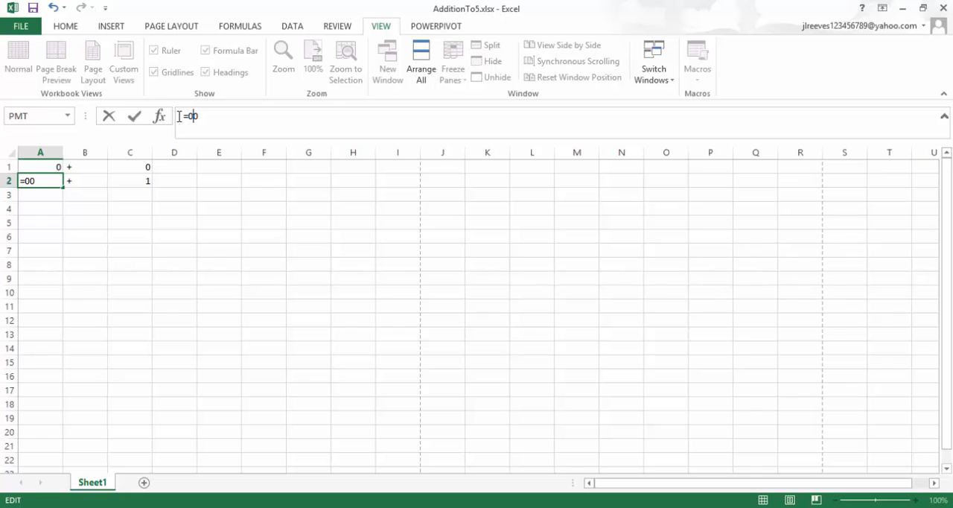
pyautogui.press('Return')
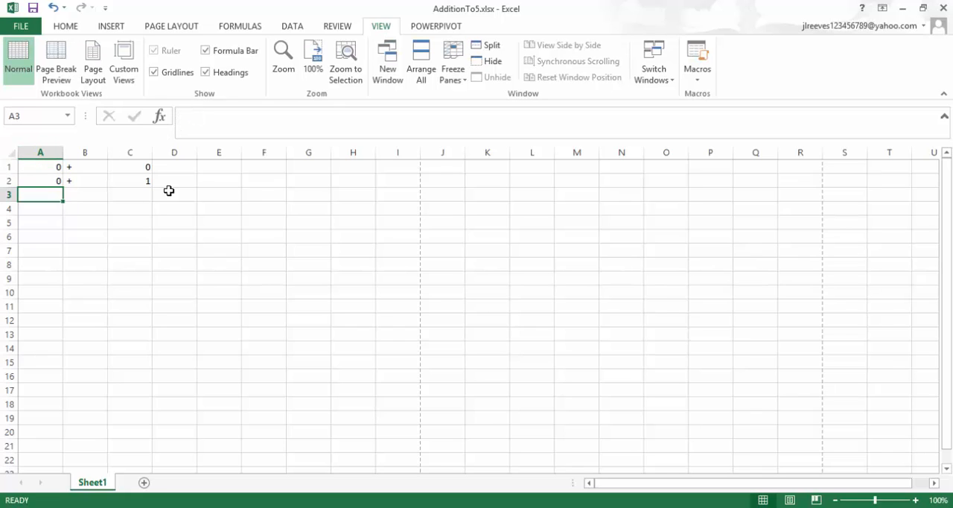
# Enter the answer blank as the formula =" =_ ?" in cell D1.
pyautogui.click(184, 165)
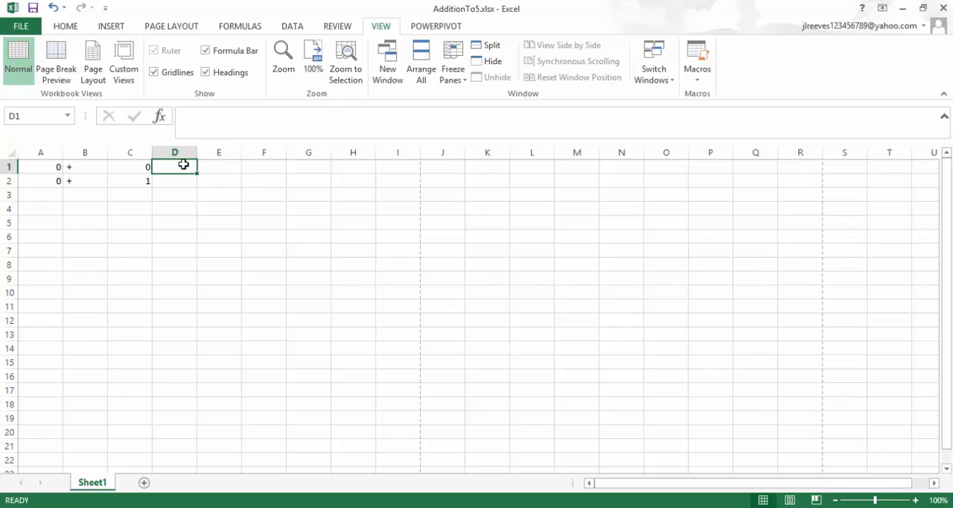
pyautogui.write('=')
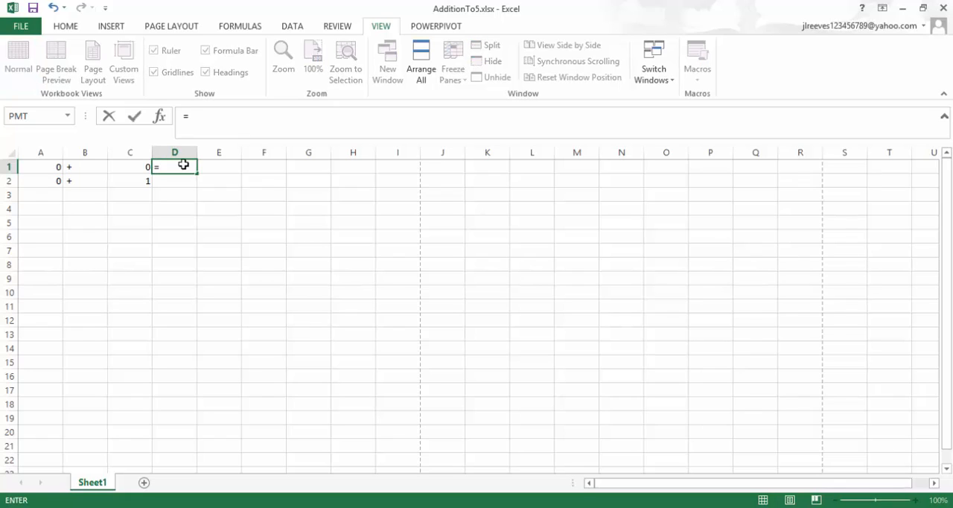
pyautogui.write('" =')
pyautogui.write('_ ?"')
pyautogui.press('Return')
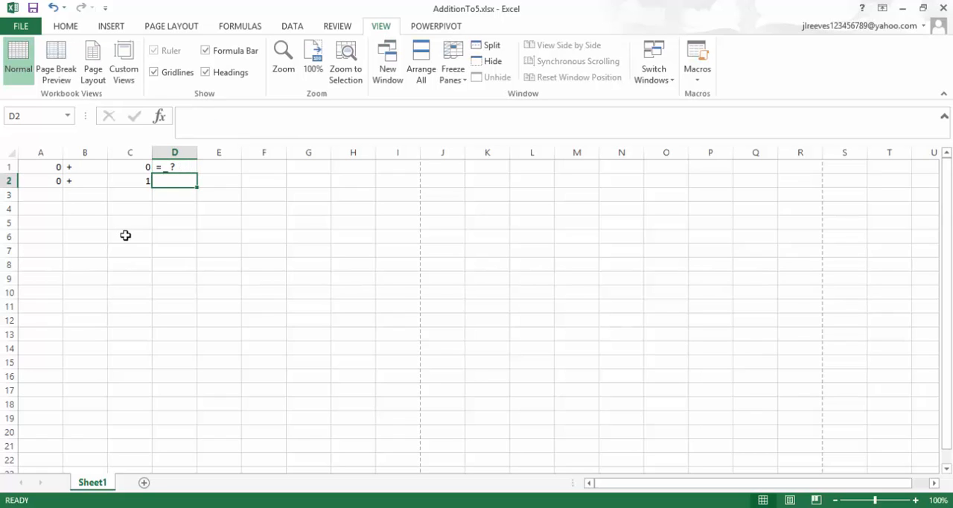
# Copy the answer blank from D1 to D2, and fill the problems in columns A to D down to row 6.
pyautogui.click(167, 167)
pyautogui.moveTo(196, 176); pyautogui.dragTo(197, 188)
pyautogui.moveTo(33, 170); pyautogui.dragTo(184, 242)
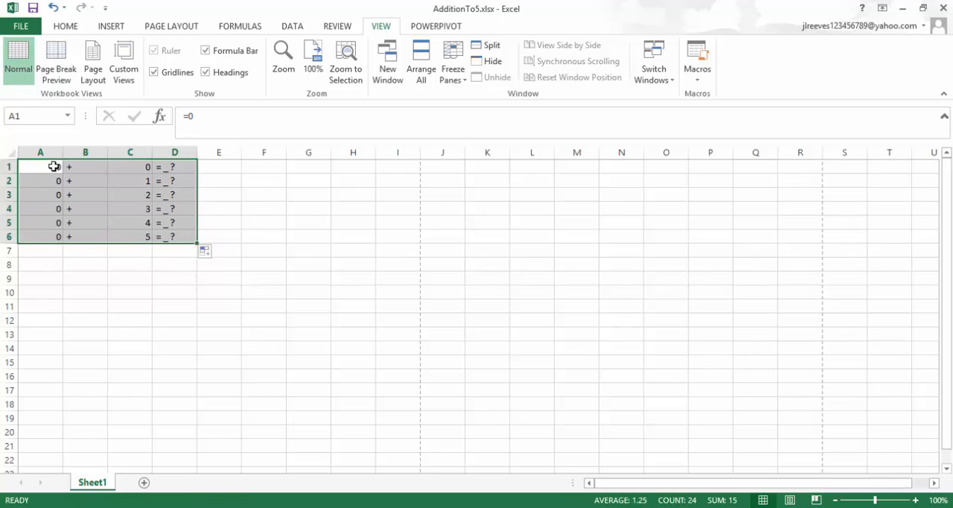
pyautogui.click(82, 304)
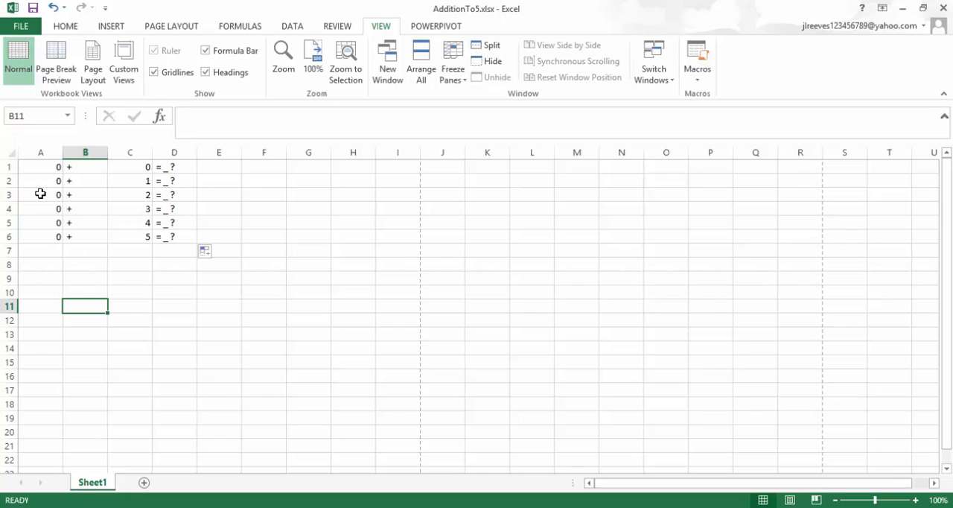
# Copy the zeros from cells A2:A6 into C7:C11.
pyautogui.moveTo(38, 179); pyautogui.dragTo(38, 234)
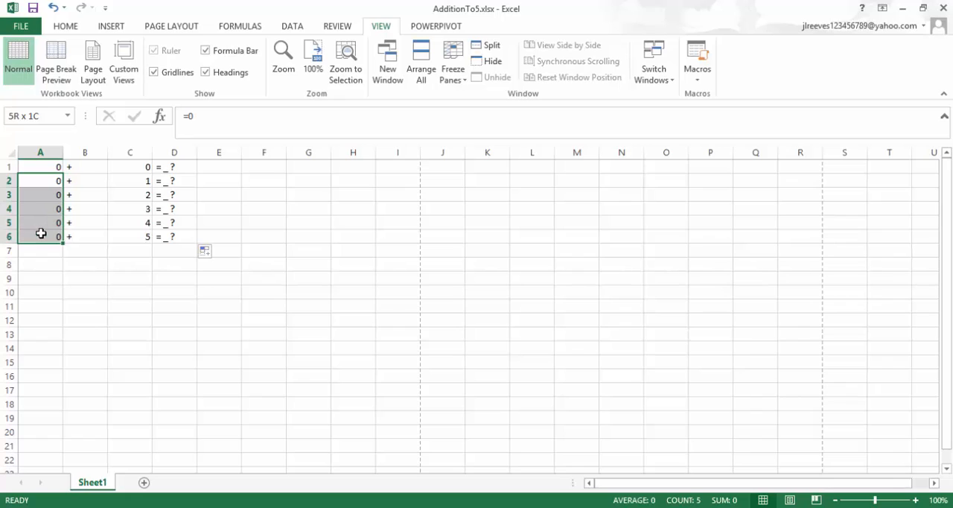
pyautogui.click(38, 234)
pyautogui.hotkey('ctrl', 'c')
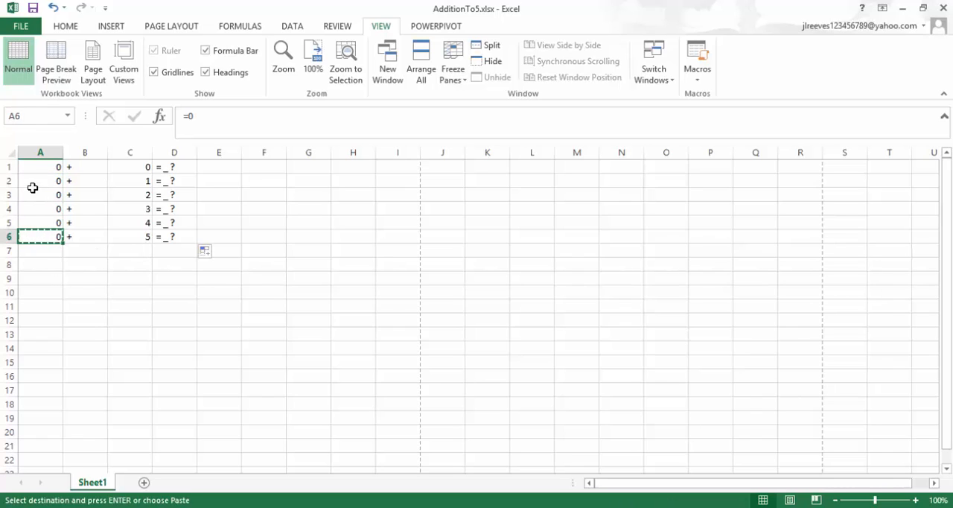
pyautogui.moveTo(41, 182); pyautogui.dragTo(38, 236)
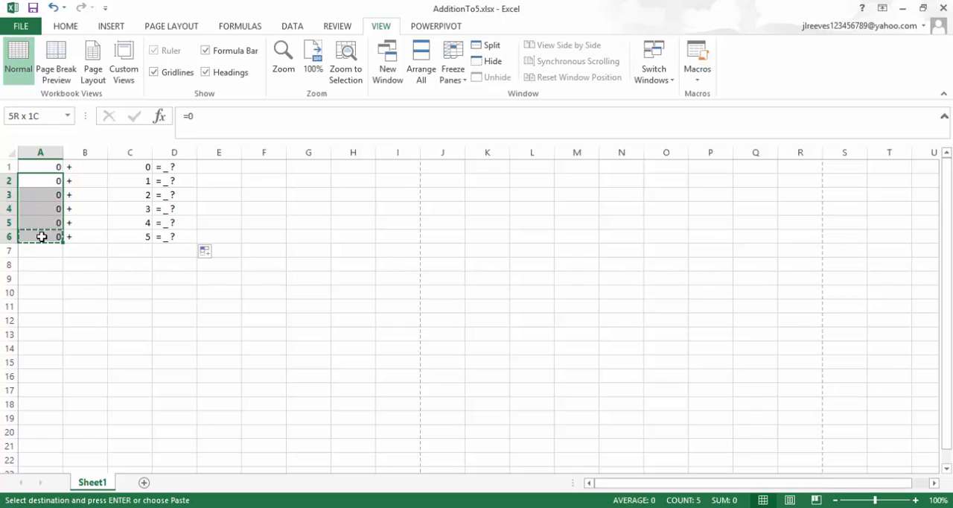
pyautogui.hotkey('ctrl', 'v')
pyautogui.hotkey('ctrl', 'c')
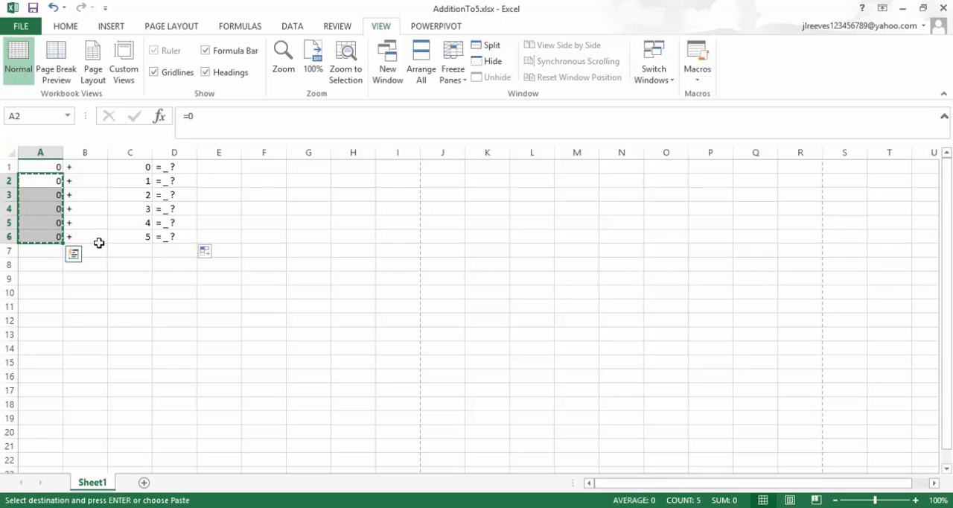
pyautogui.click(130, 253)
pyautogui.hotkey('ctrl', 'v')
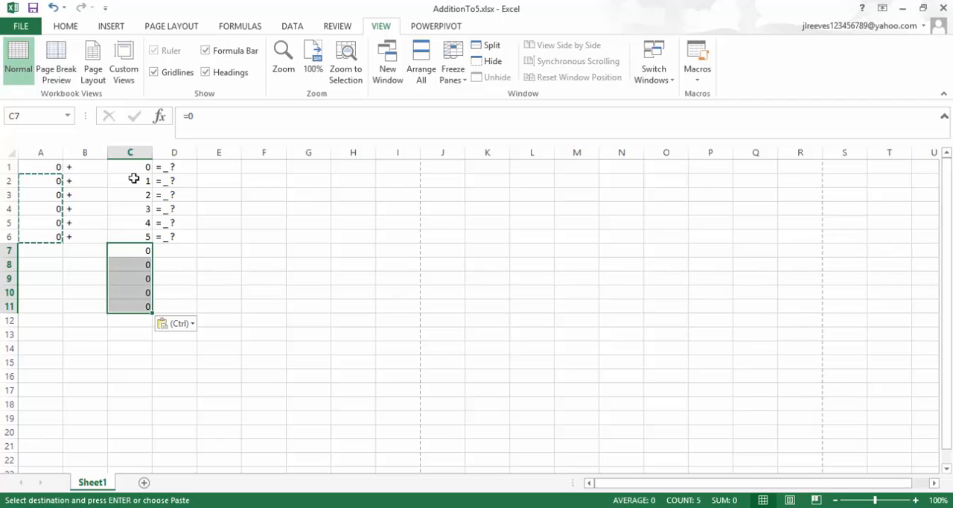
# Copy the numbers 1 to 5 from cells C2:C6 into A7:A11.
pyautogui.moveTo(132, 181); pyautogui.dragTo(112, 240)
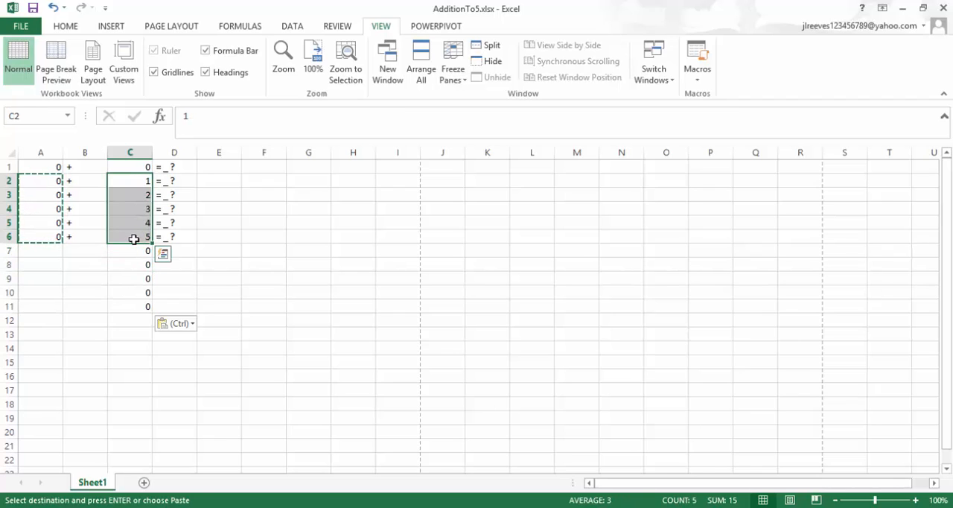
pyautogui.hotkey('ctrl', 'c')
pyautogui.click(42, 249)
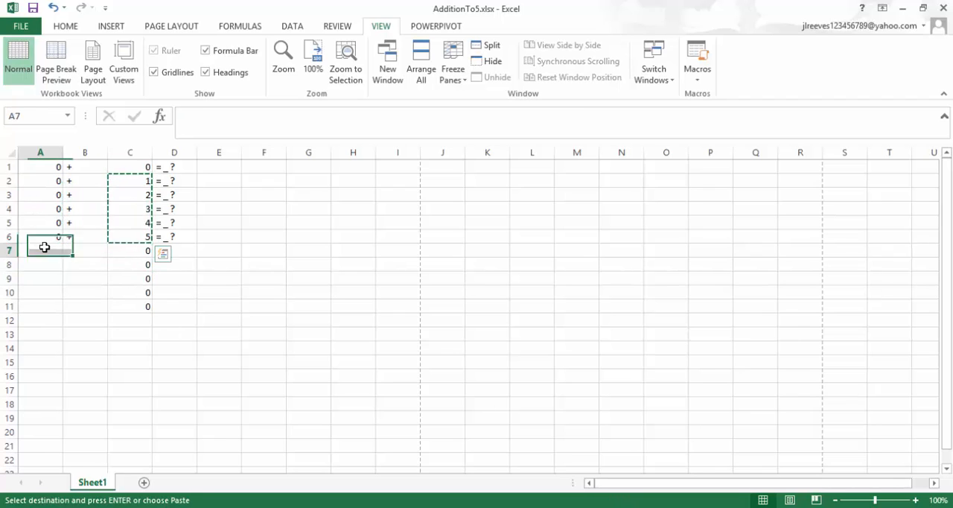
pyautogui.click(60, 26)
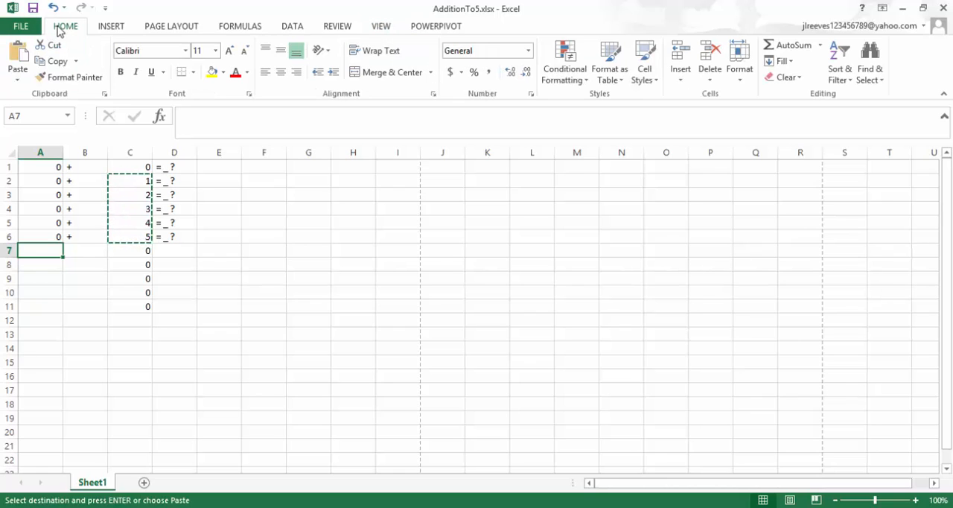
pyautogui.click(17, 77)
pyautogui.click(14, 179)
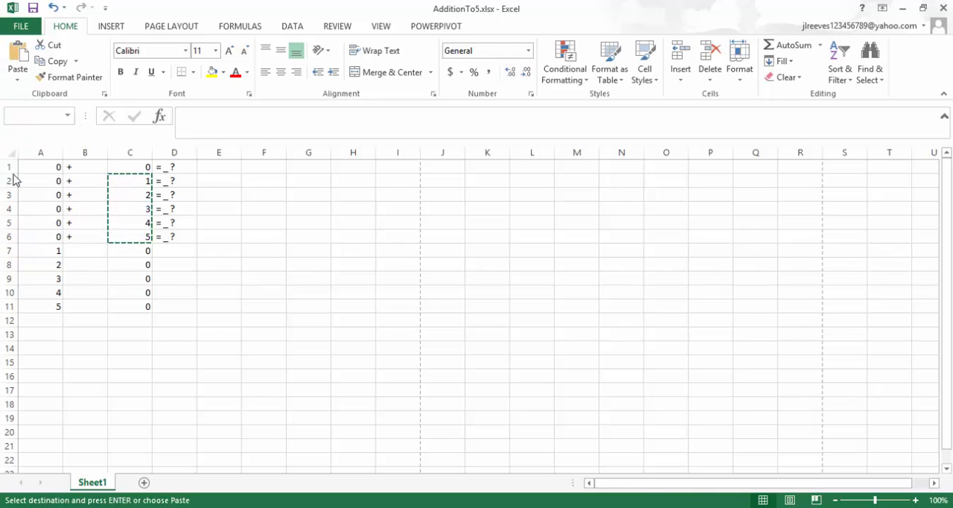
# Fill the answer blank from D6 and the plus sign from B6 down to row 11.
pyautogui.click(164, 237)
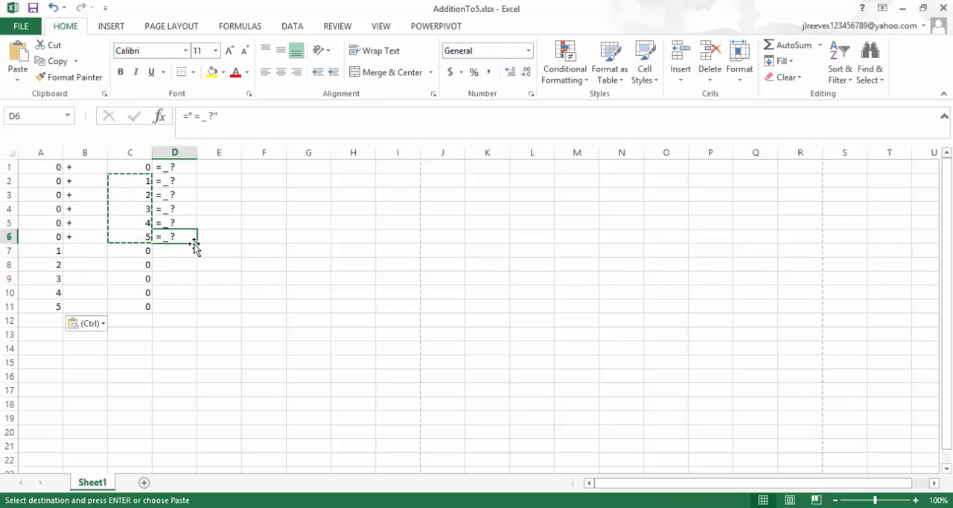
pyautogui.moveTo(196, 243); pyautogui.dragTo(197, 312)
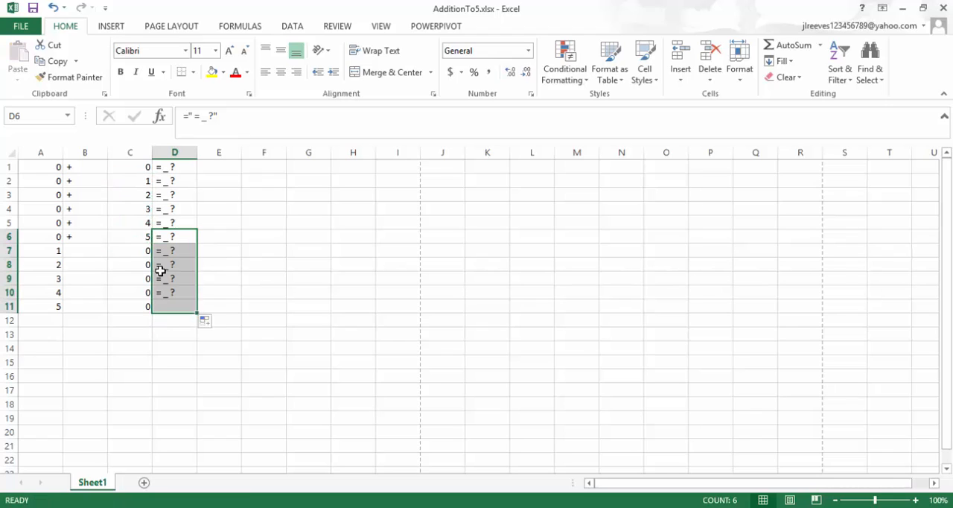
pyautogui.click(87, 242)
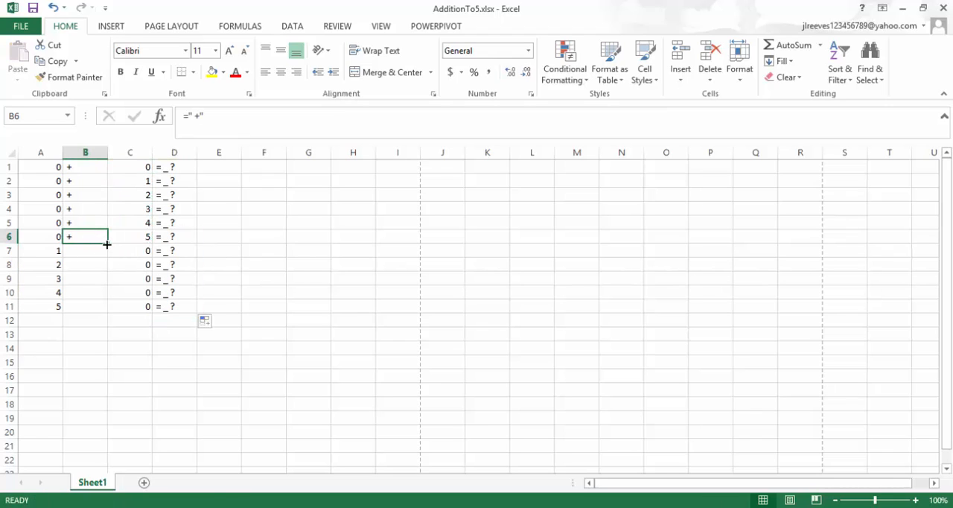
pyautogui.moveTo(107, 243); pyautogui.dragTo(108, 254)
pyautogui.moveTo(111, 309); pyautogui.dragTo(111, 309)
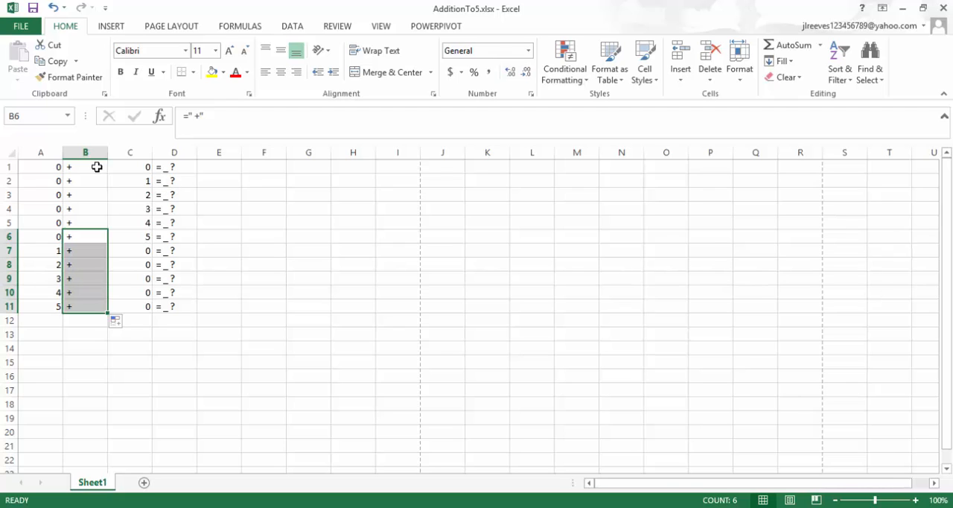
# Insert two blank rows at row 2 and two at row 5 to space out the problems 0 + 0, 0 + 1 and 0 + 2.
pyautogui.rightClick(7, 179)
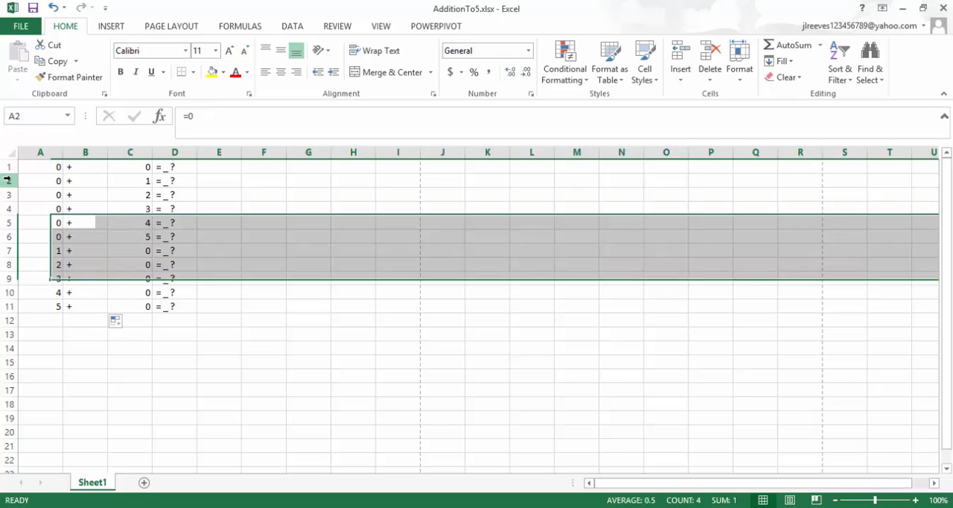
pyautogui.click(39, 277)
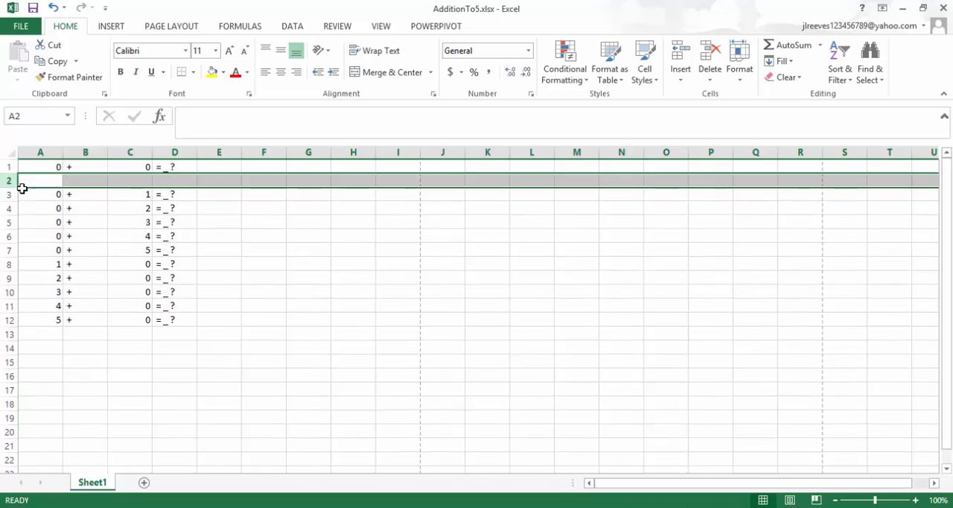
pyautogui.rightClick(7, 181)
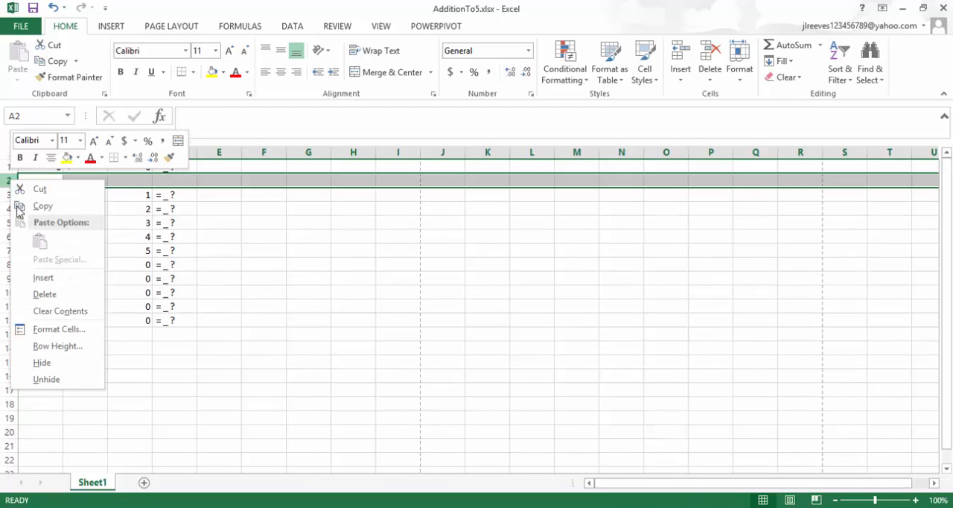
pyautogui.click(39, 277)
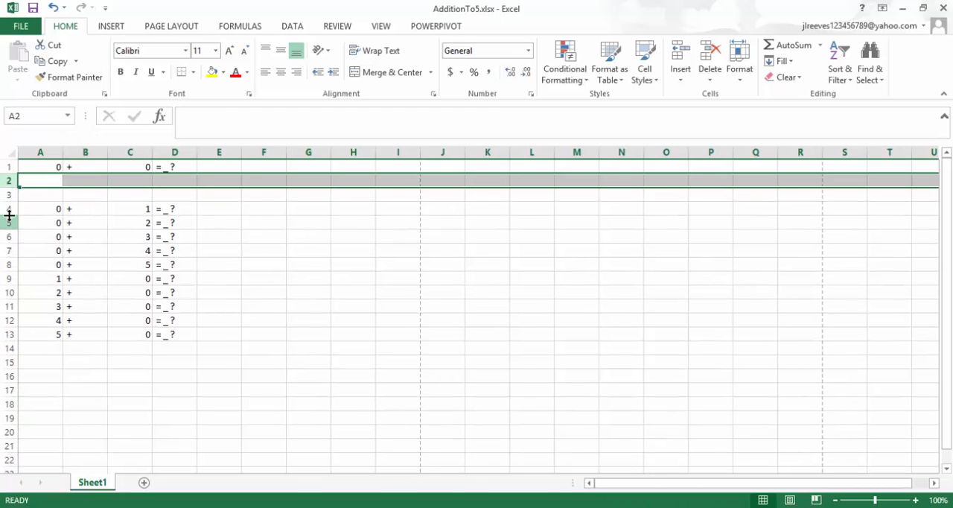
pyautogui.rightClick(6, 223)
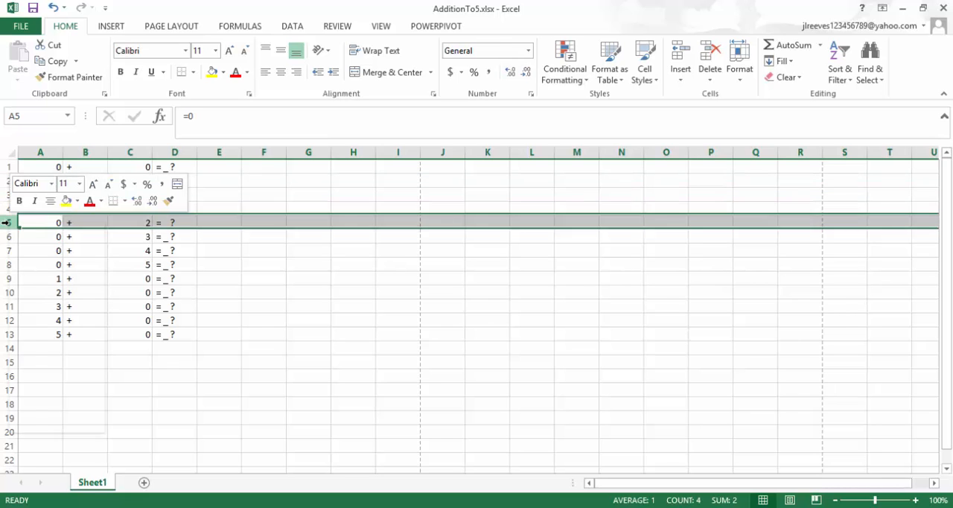
pyautogui.click(39, 318)
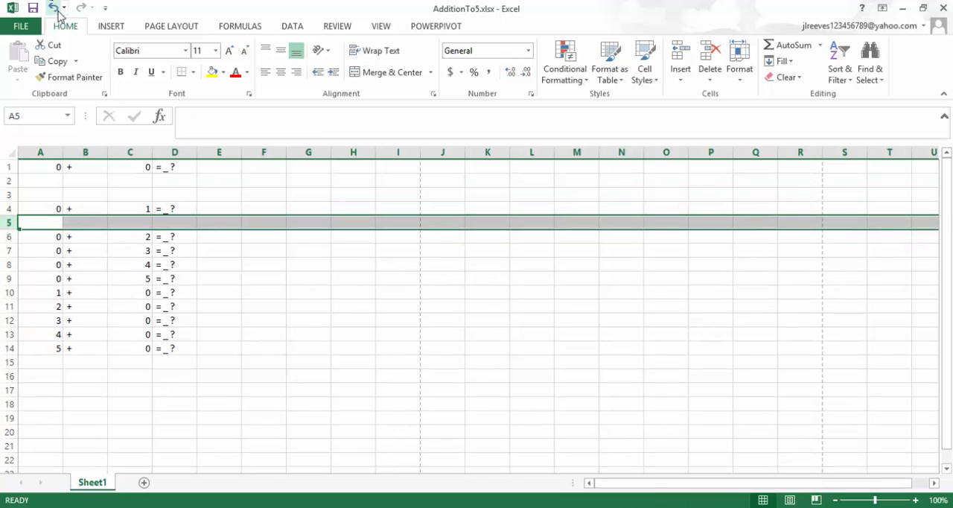
pyautogui.rightClick(5, 222)
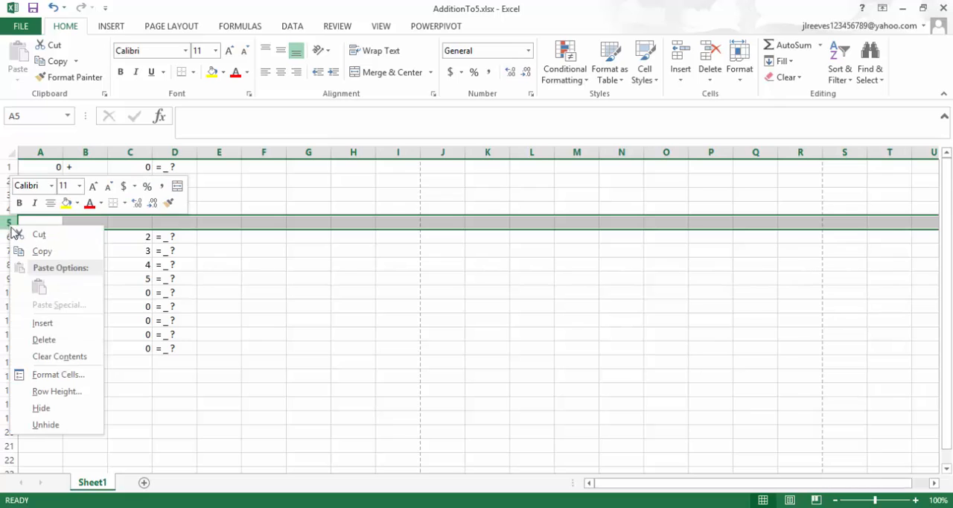
pyautogui.click(40, 324)
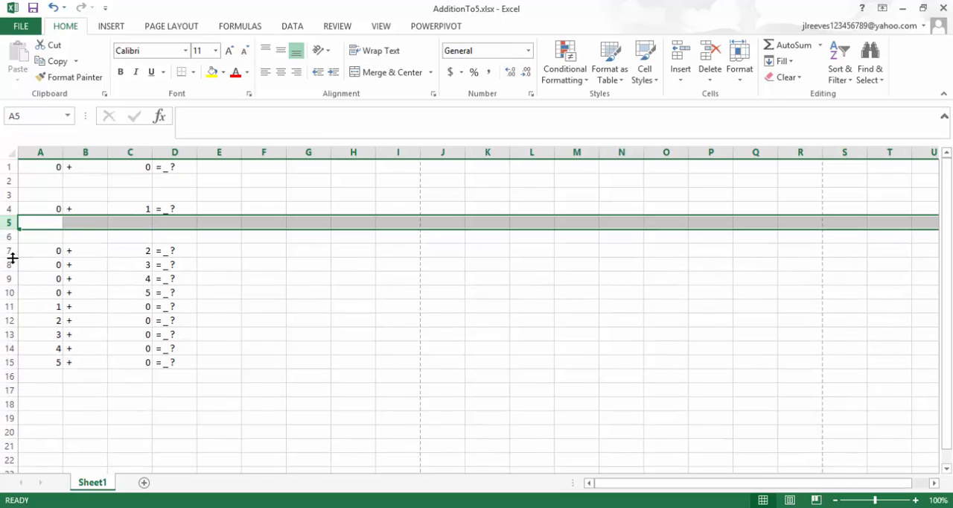
# Insert two blank rows at row 8 below the problem 0 + 2 and two at row 11 below 0 + 3.
pyautogui.click(8, 265)
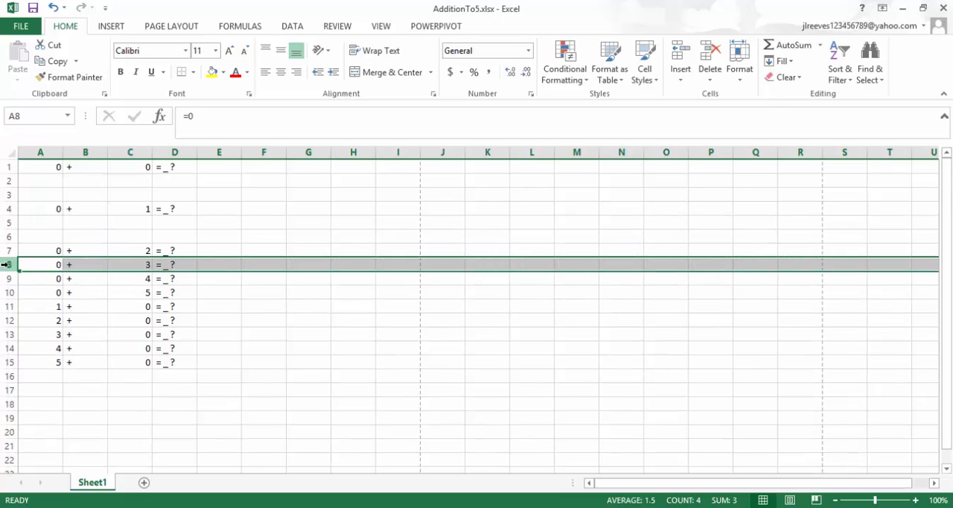
pyautogui.rightClick(9, 265)
pyautogui.click(40, 363)
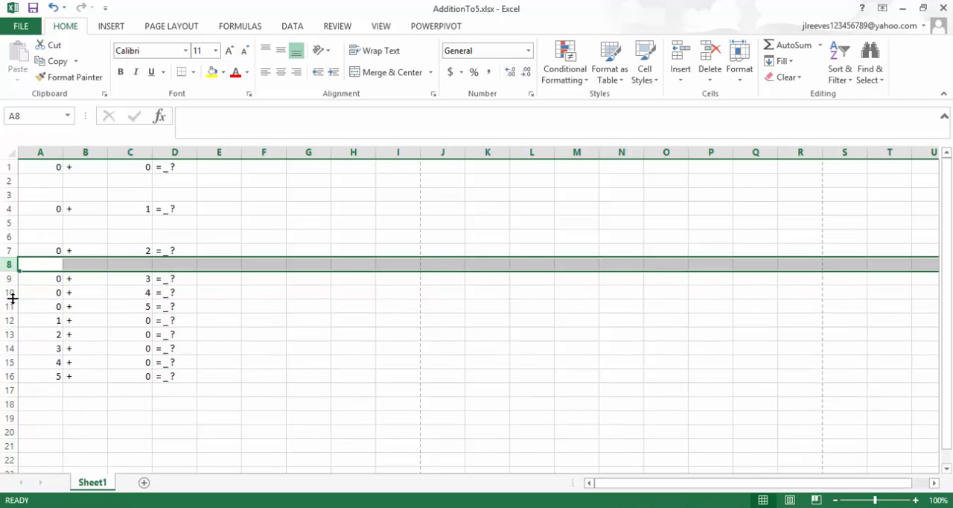
pyautogui.rightClick(10, 263)
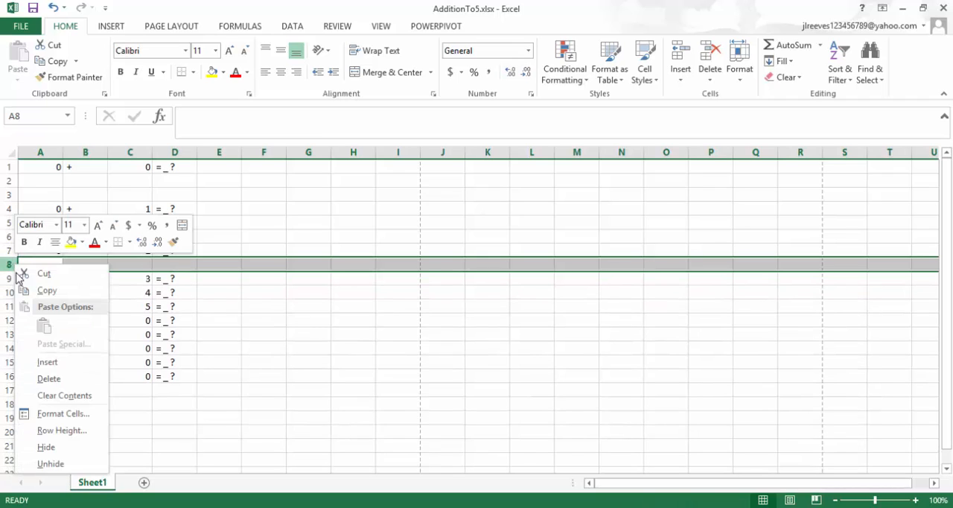
pyautogui.click(40, 362)
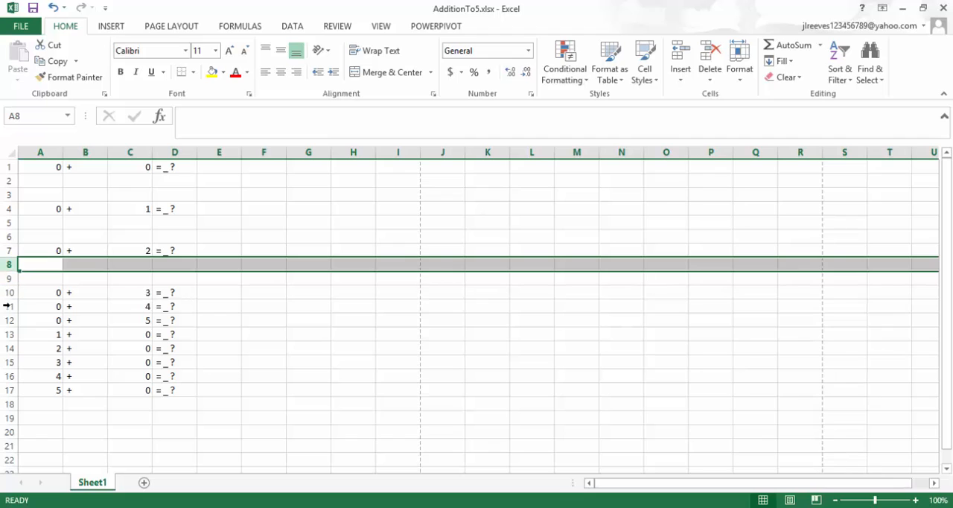
pyautogui.click(9, 305)
pyautogui.rightClick(9, 306)
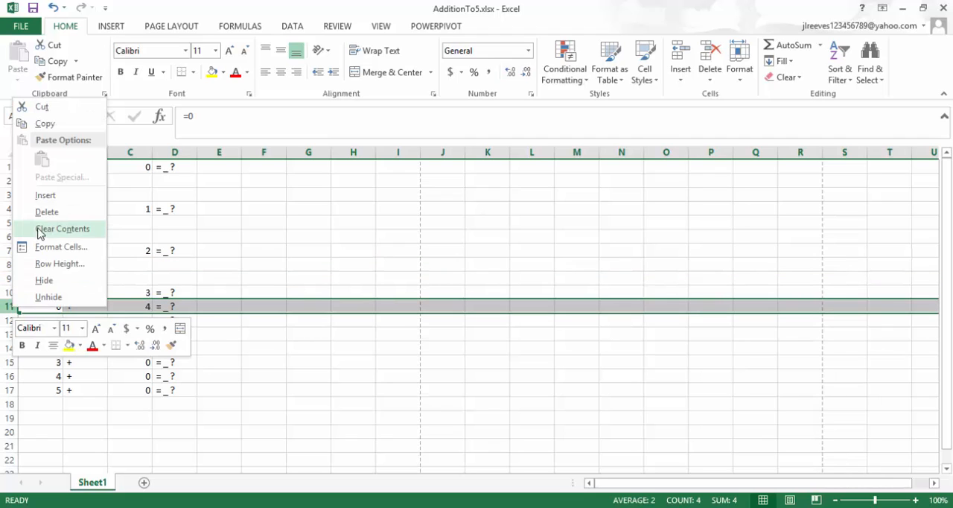
pyautogui.click(42, 195)
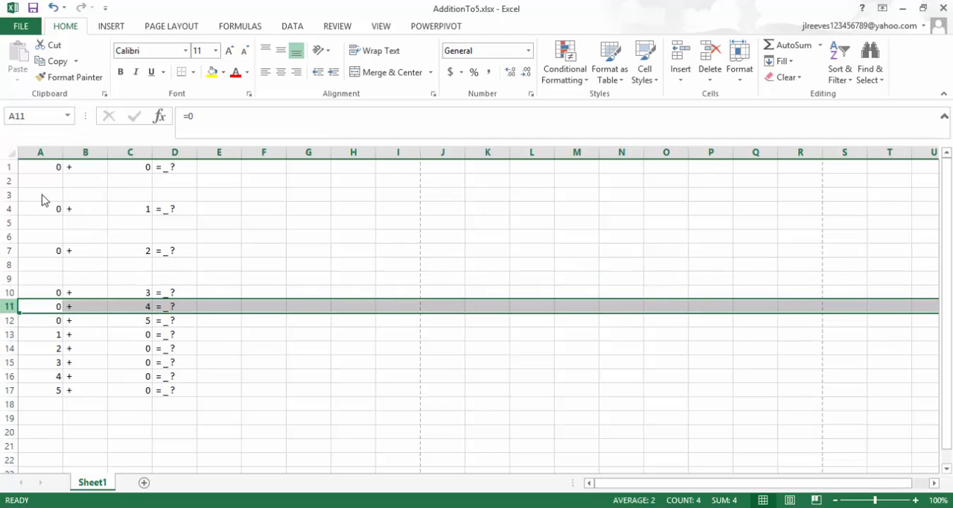
pyautogui.rightClick(11, 307)
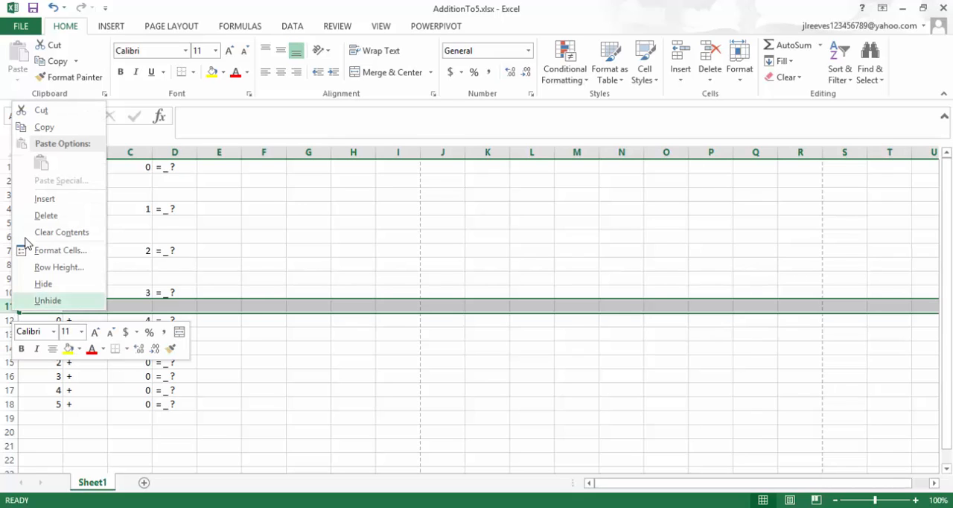
pyautogui.click(41, 198)
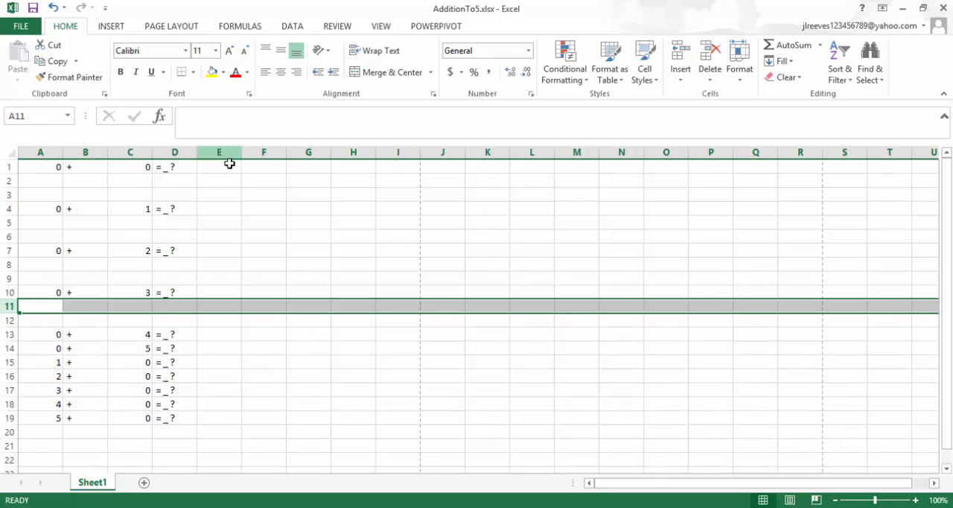
pyautogui.click(269, 168)
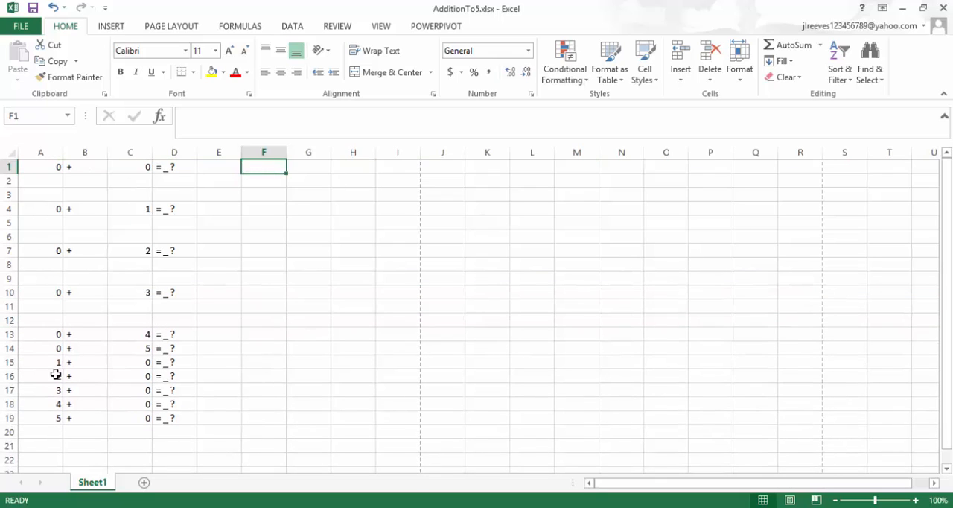
# Insert two blank rows at row 14, between the problems 0 + 4 and 0 + 5.
pyautogui.rightClick(9, 348)
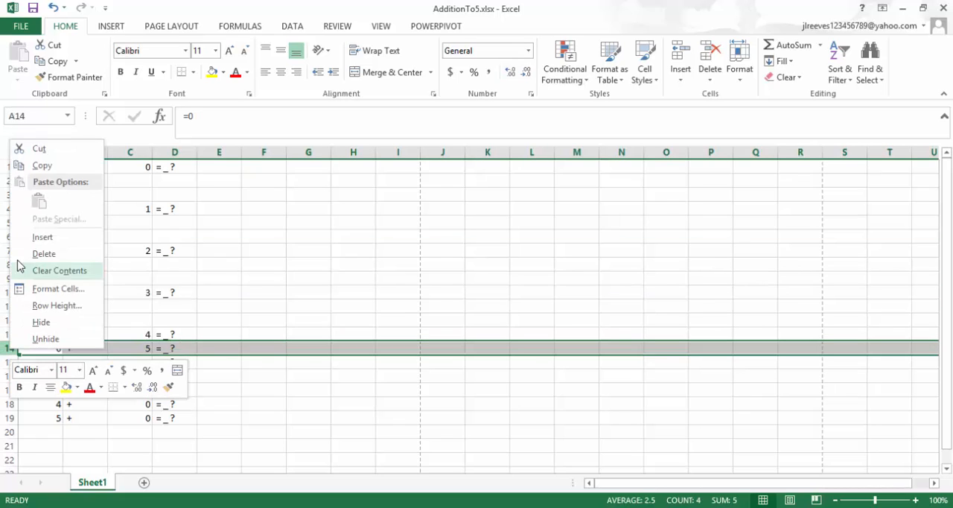
pyautogui.click(29, 238)
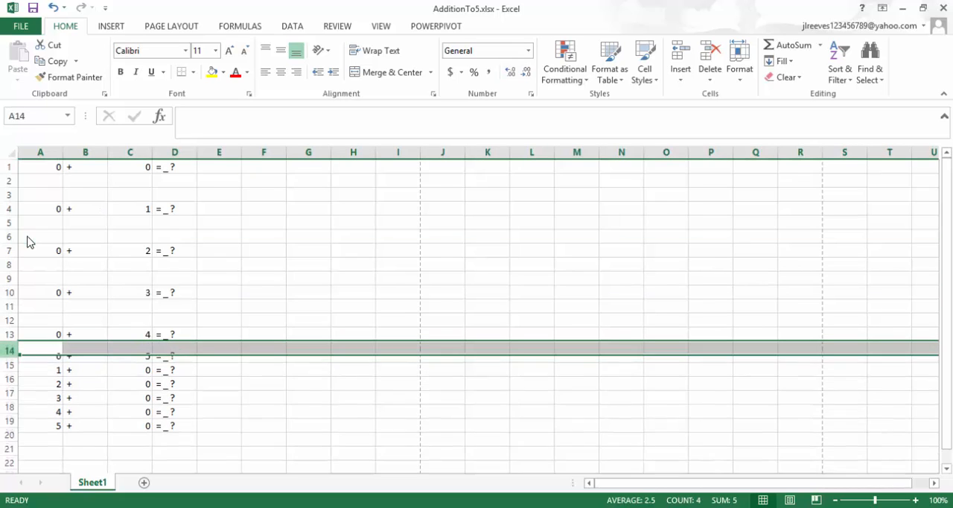
pyautogui.rightClick(9, 348)
pyautogui.click(30, 237)
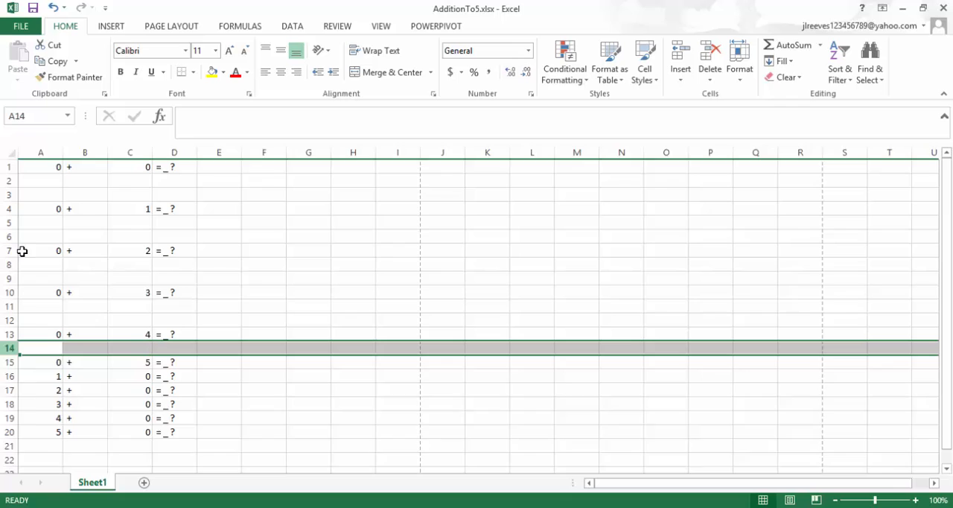
# Insert two blank rows at row 17 and two at row 20 to space out the problems 0 + 5, 1 + 0 and 2 + 0.
pyautogui.rightClick(9, 390)
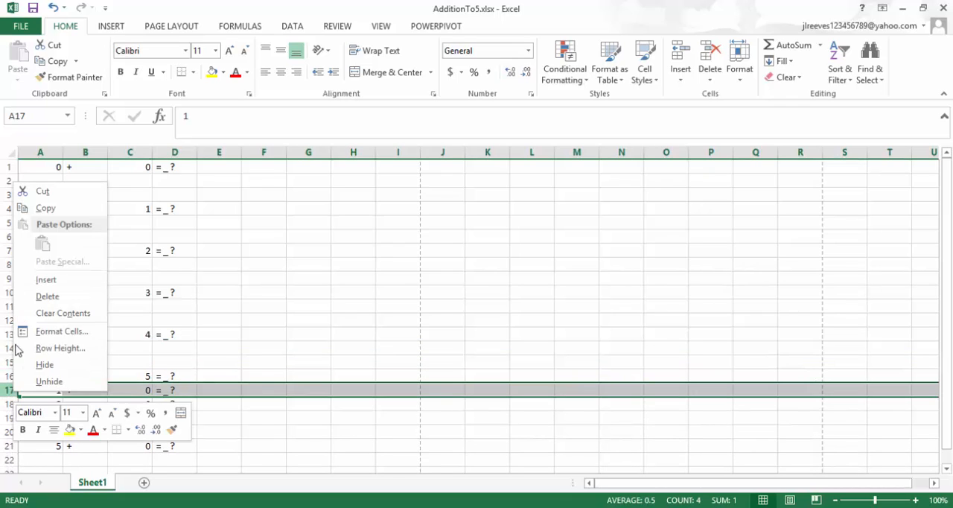
pyautogui.click(41, 279)
pyautogui.rightClick(4, 388)
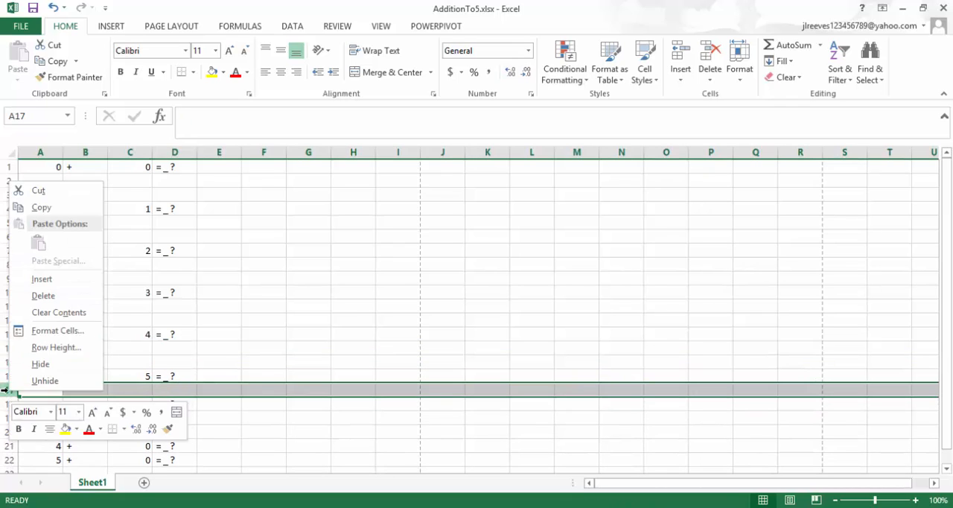
pyautogui.click(43, 278)
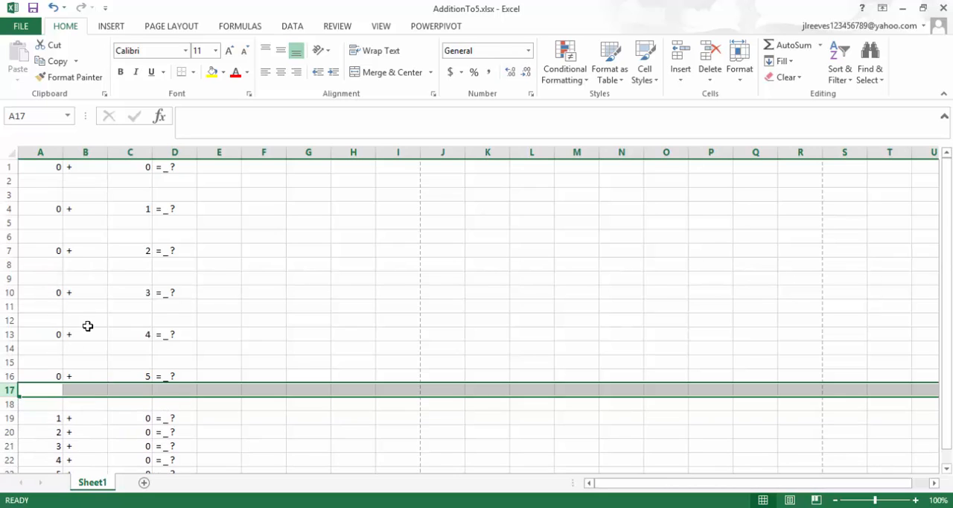
pyautogui.scroll(-2, 88, 325)
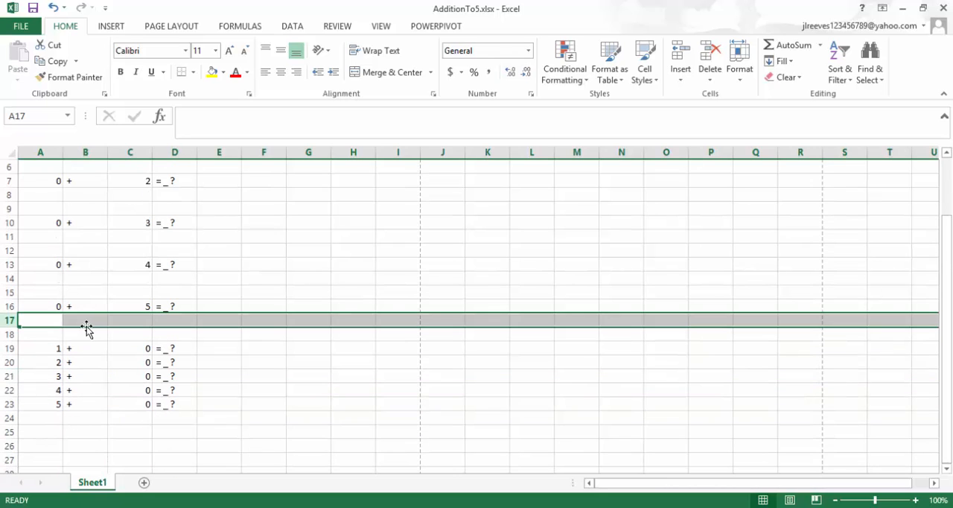
pyautogui.rightClick(9, 362)
pyautogui.click(37, 248)
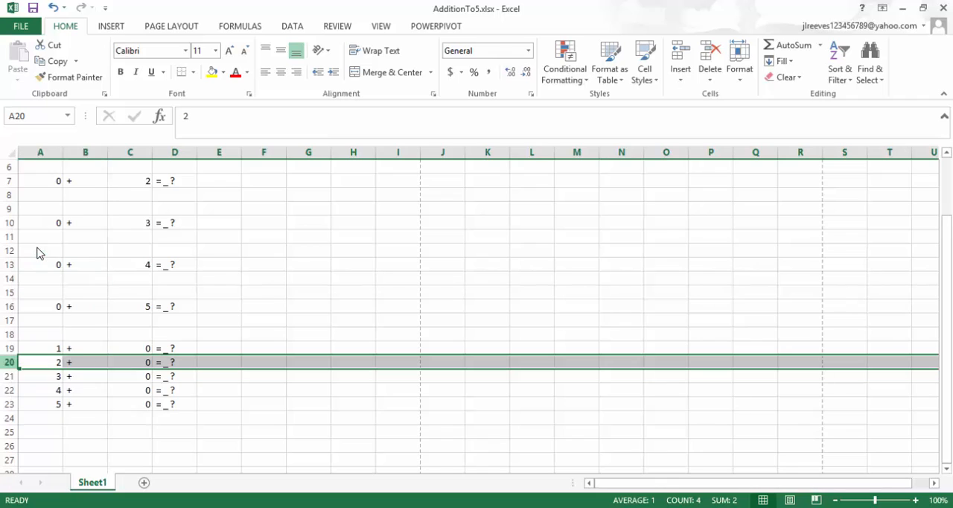
pyautogui.rightClick(9, 364)
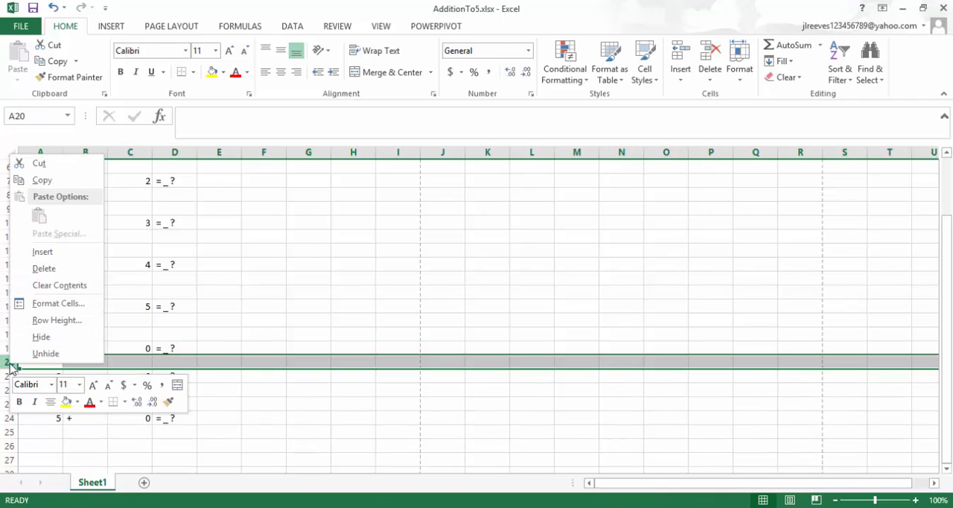
pyautogui.click(42, 251)
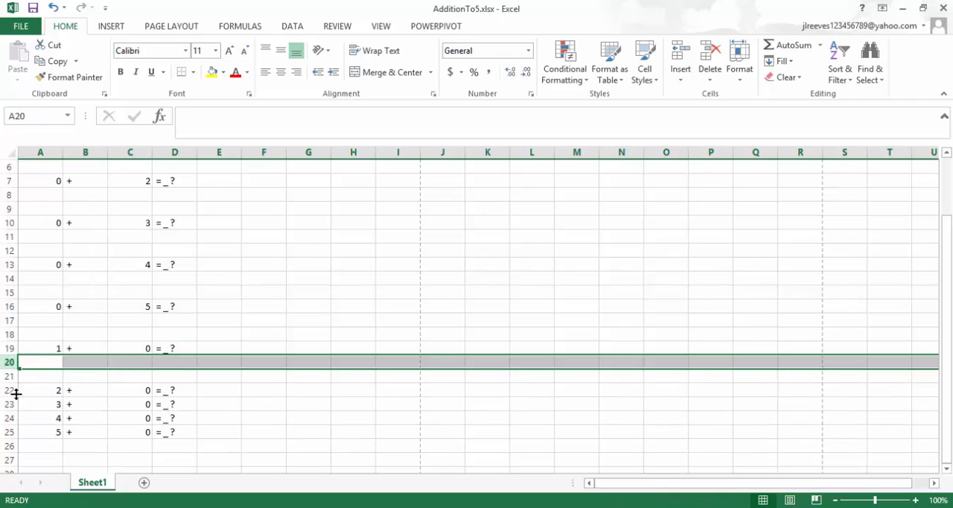
# Insert two blank rows at row 23 below the problem 2 + 0 and two at row 26 below 3 + 0.
pyautogui.rightClick(11, 403)
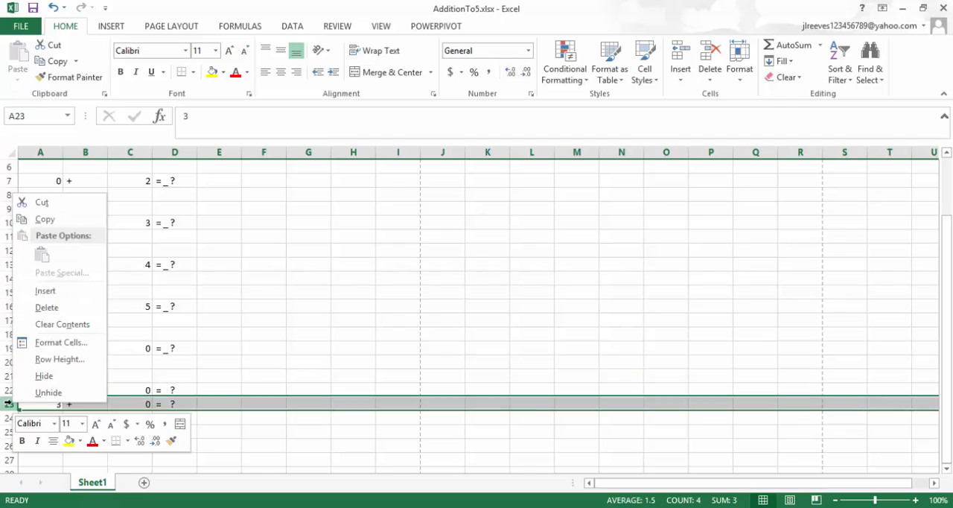
pyautogui.click(33, 291)
pyautogui.rightClick(9, 402)
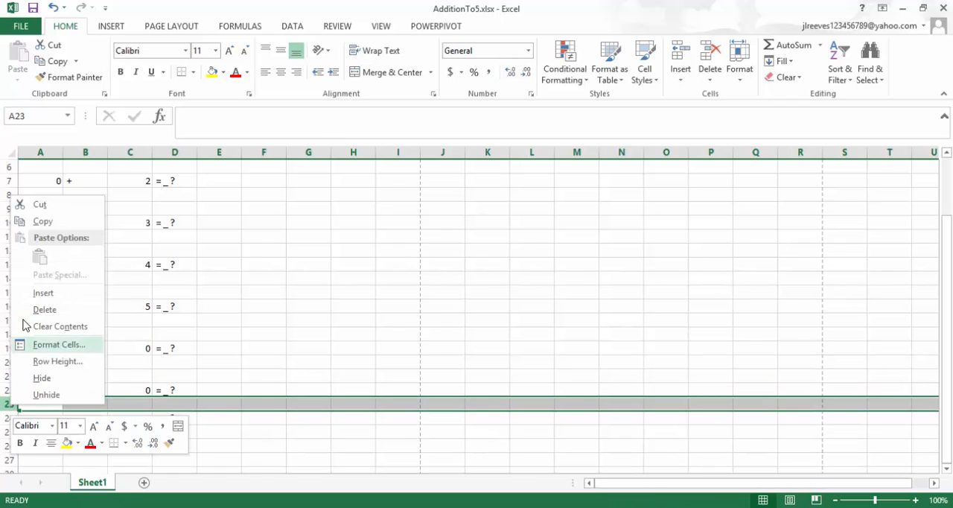
pyautogui.click(41, 292)
pyautogui.scroll(-2, 62, 322)
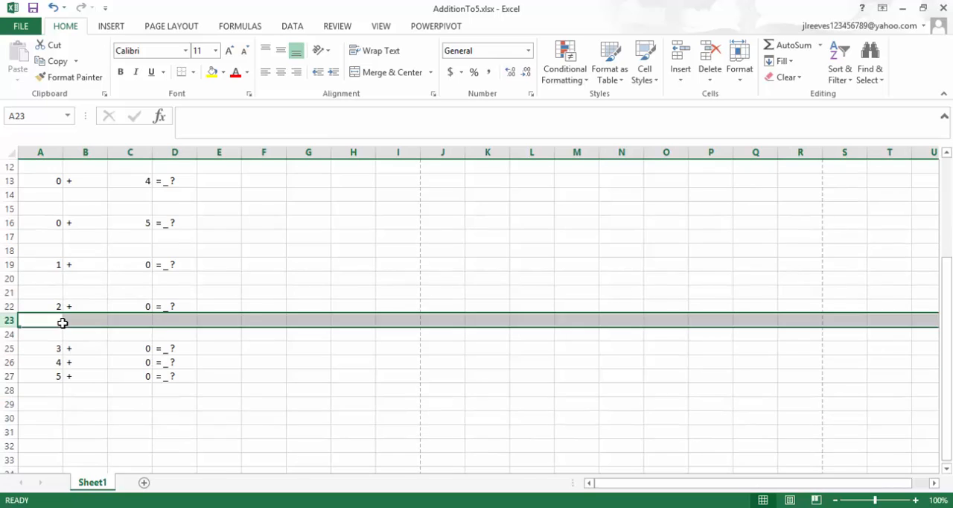
pyautogui.scroll(-1, 63, 322)
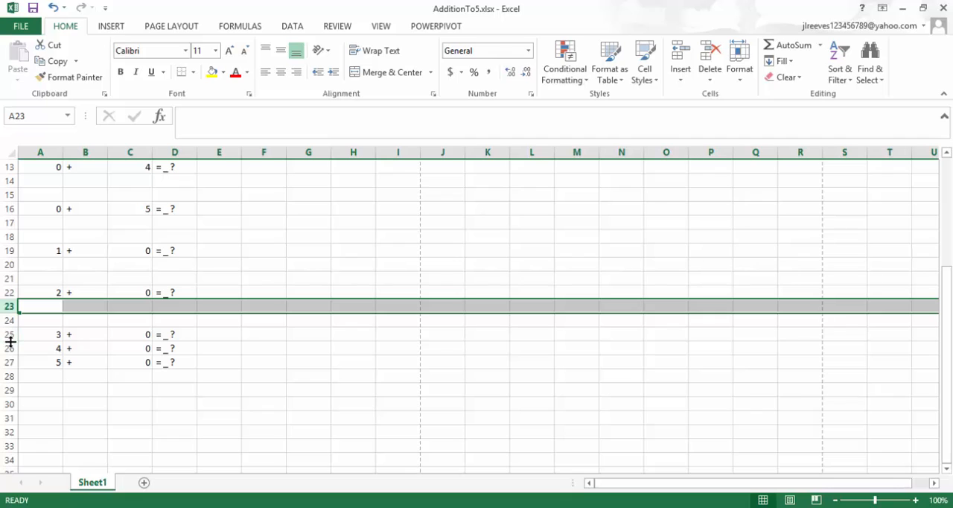
pyautogui.click(8, 347)
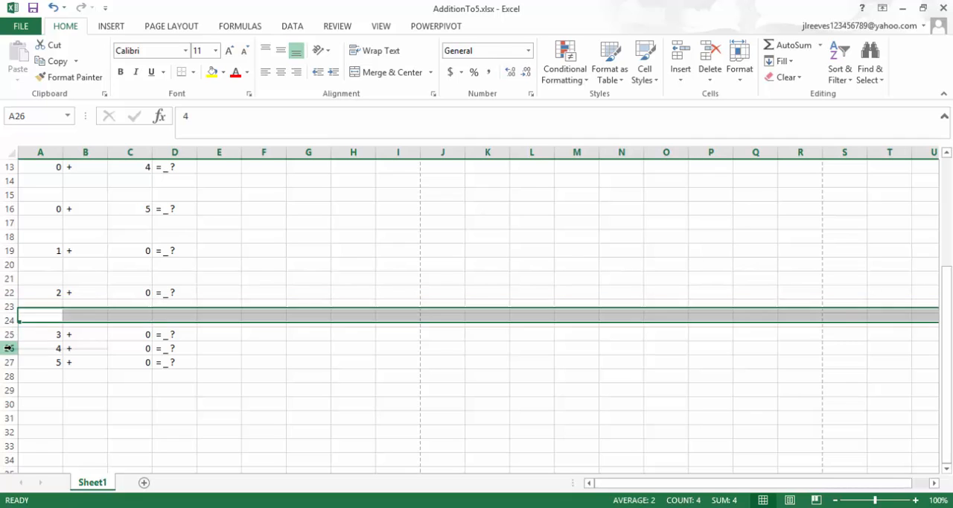
pyautogui.rightClick(8, 347)
pyautogui.click(32, 237)
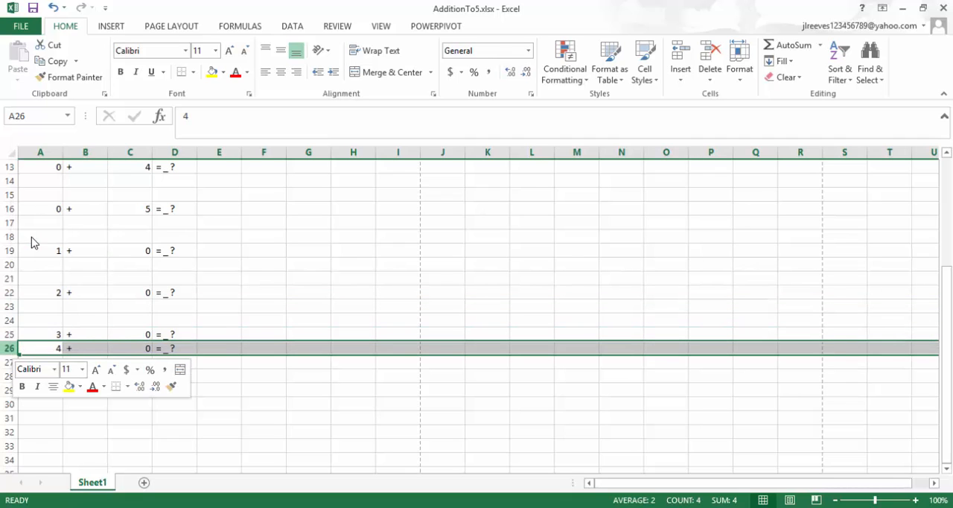
pyautogui.rightClick(6, 347)
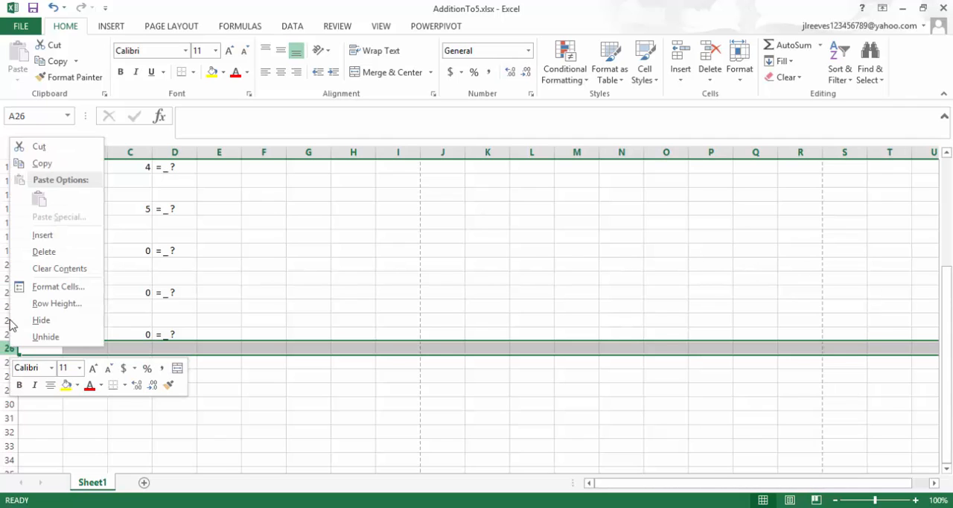
pyautogui.click(34, 233)
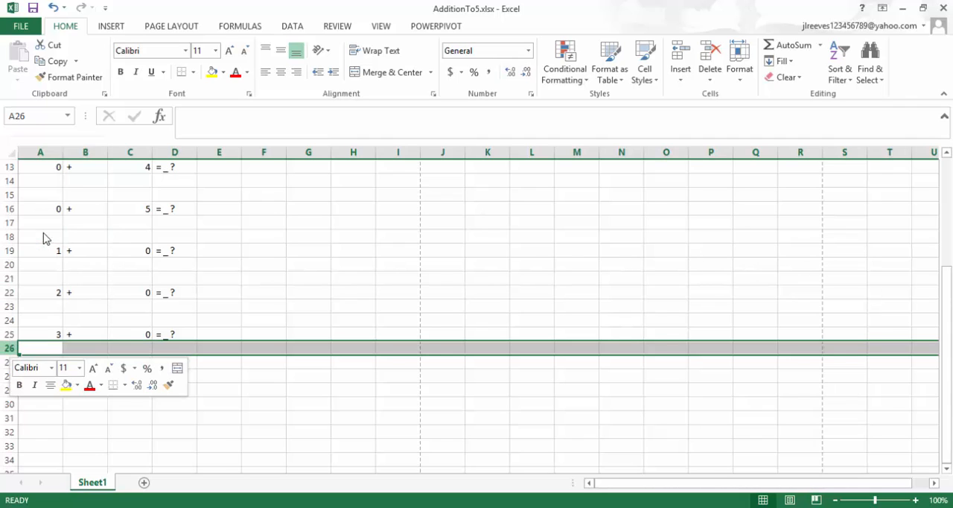
# Insert two blank rows at row 29, between the problems 4 + 0 and 5 + 0.
pyautogui.rightClick(7, 390)
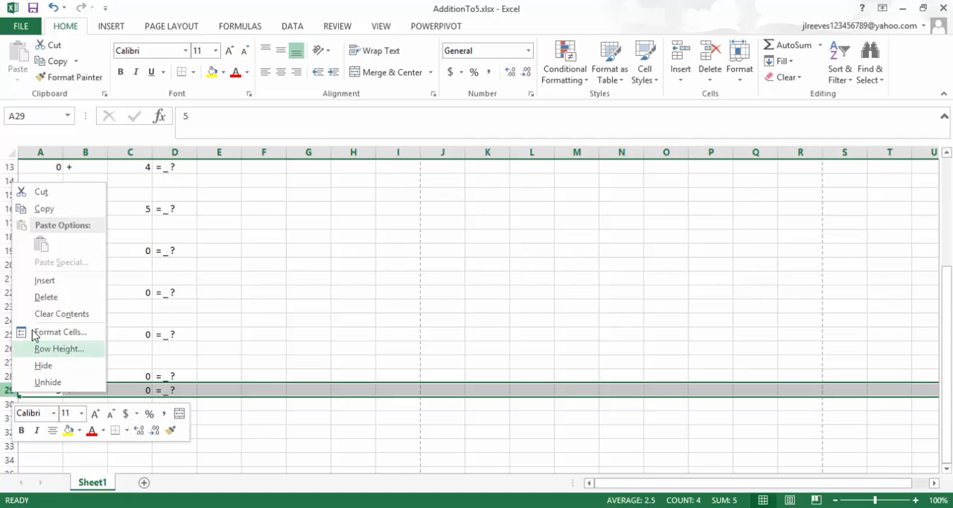
pyautogui.click(40, 281)
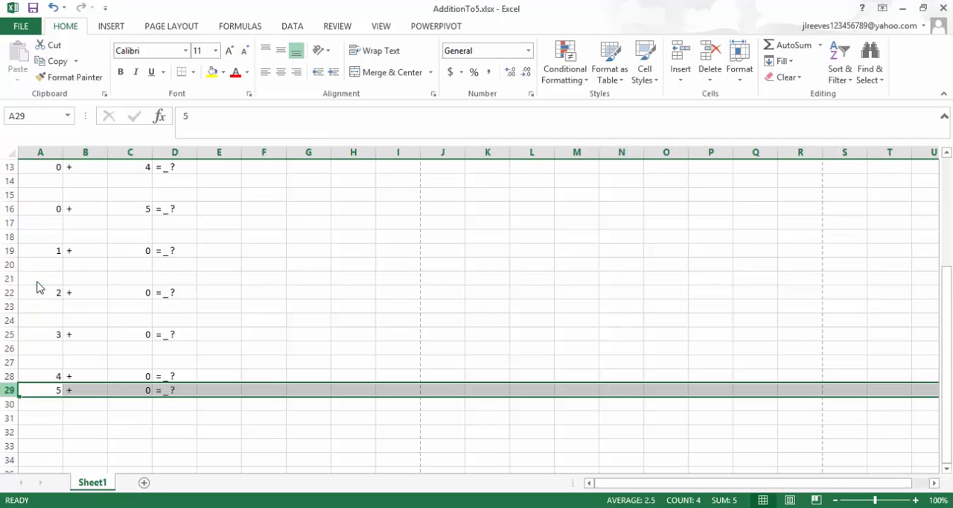
pyautogui.rightClick(7, 390)
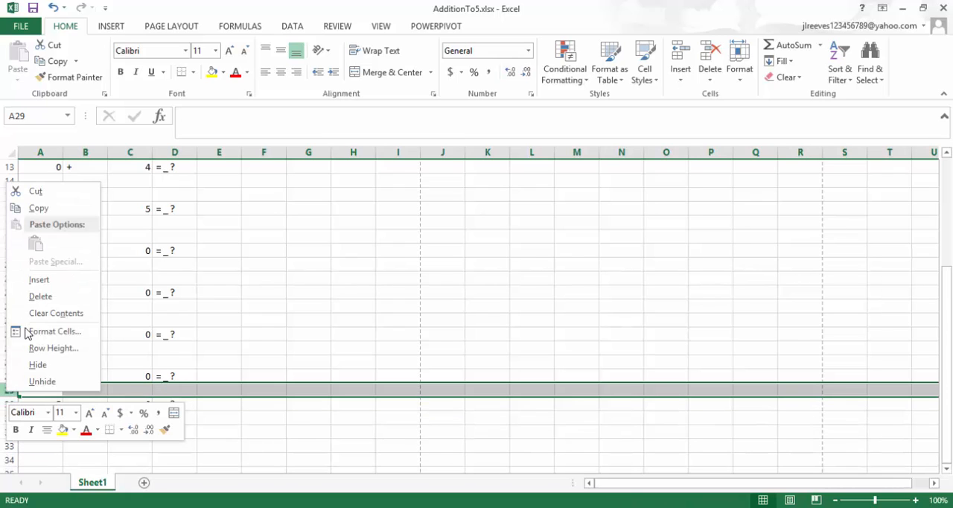
pyautogui.click(35, 284)
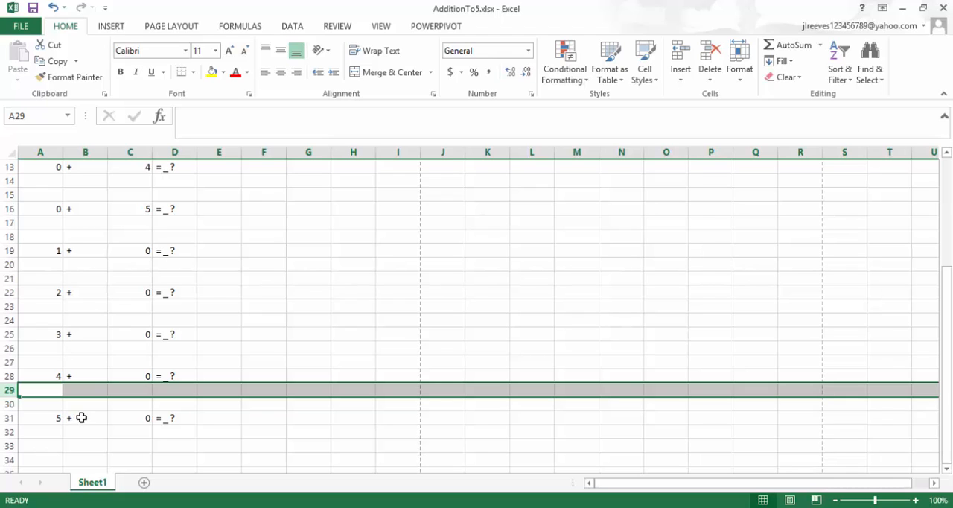
# Try to enter the formula ="concatenate("1. ",A1,B1,C1,) in cell E1.
pyautogui.scroll(1, 141, 331)
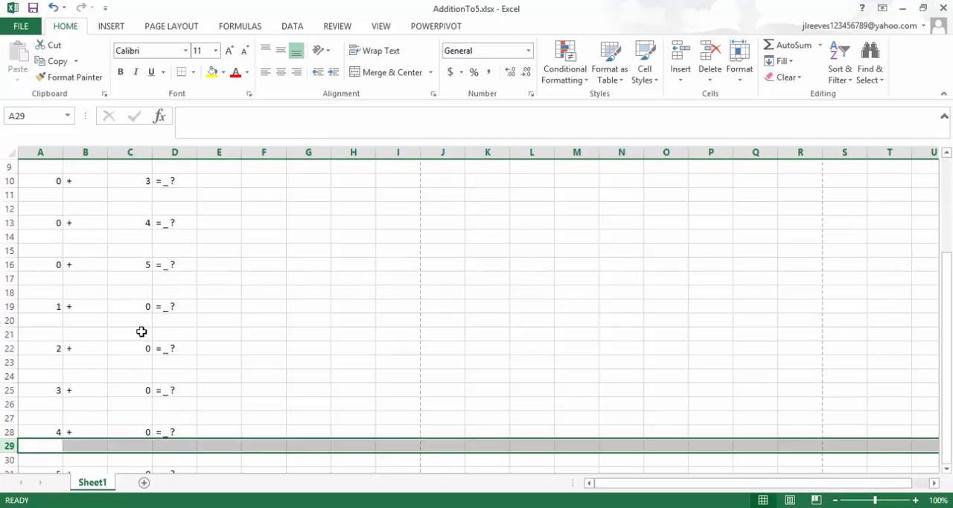
pyautogui.scroll(3, 142, 331)
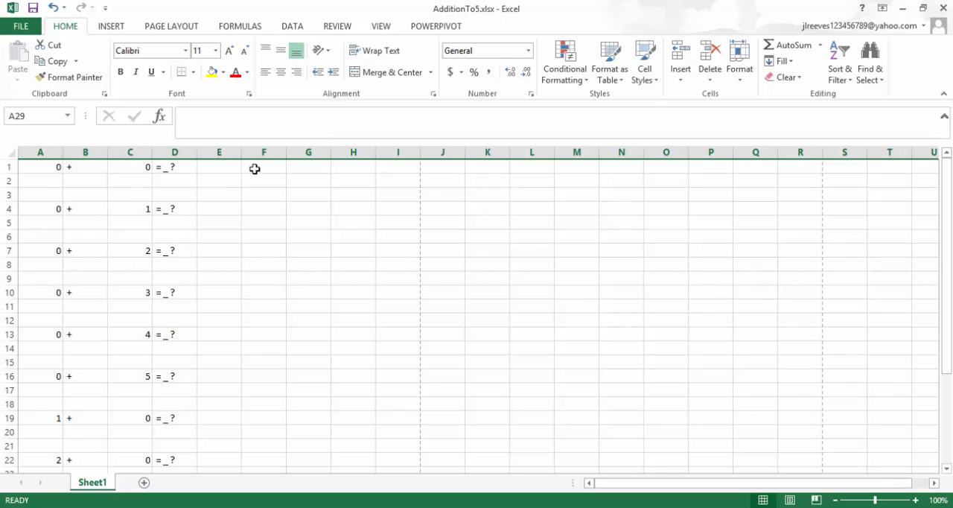
pyautogui.click(228, 167)
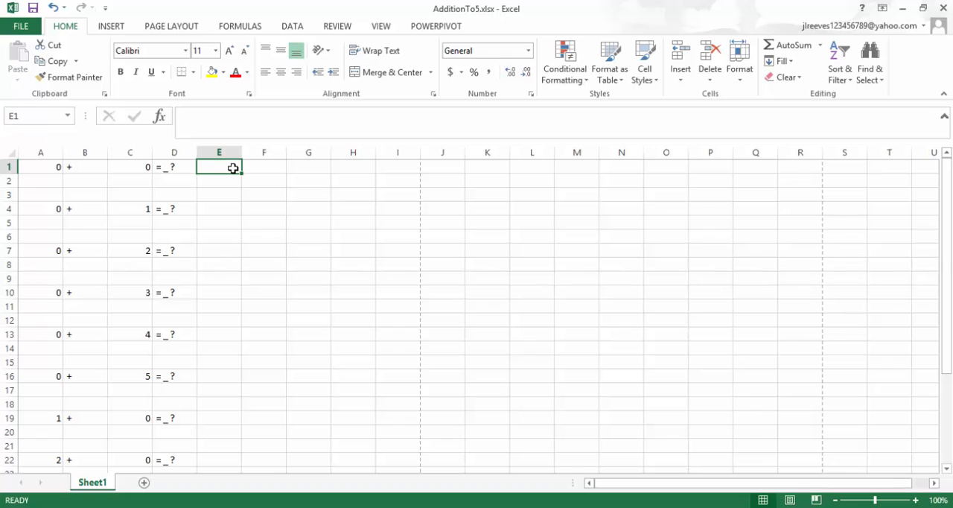
pyautogui.write('=')
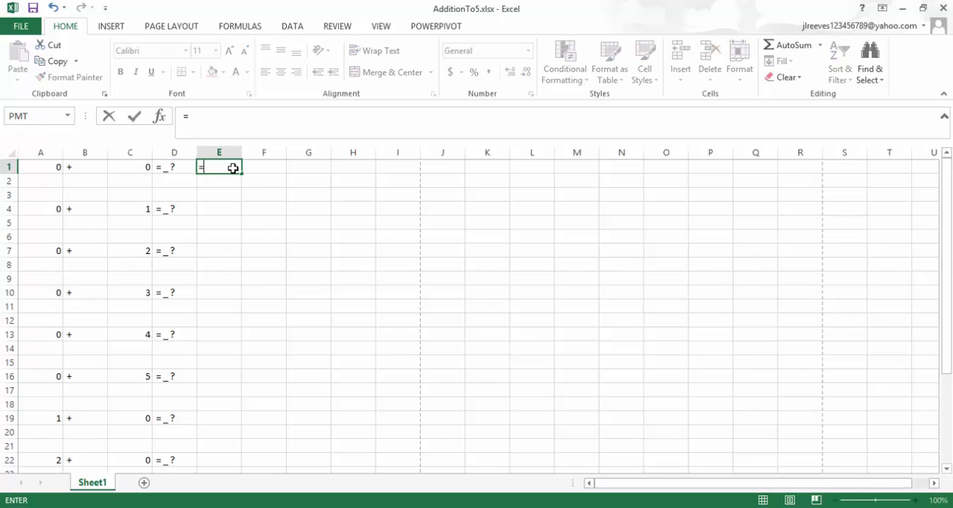
pyautogui.write('"concatenate("1. ",')
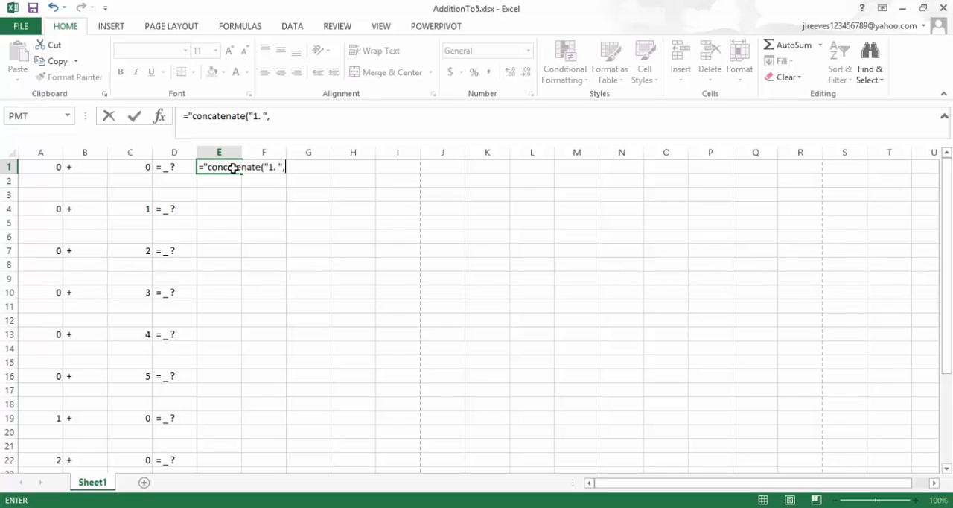
pyautogui.click(34, 166)
pyautogui.write(',')
pyautogui.click(81, 167)
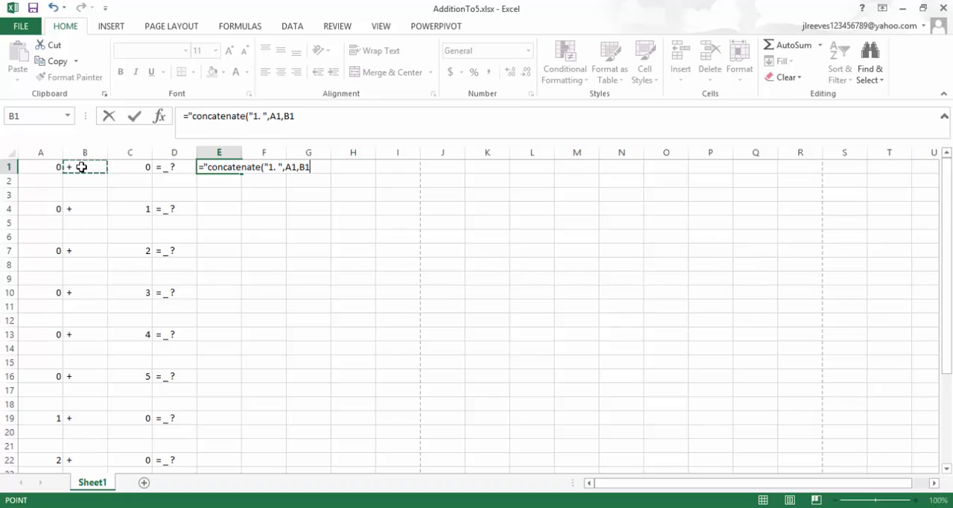
pyautogui.write(',')
pyautogui.click(138, 170)
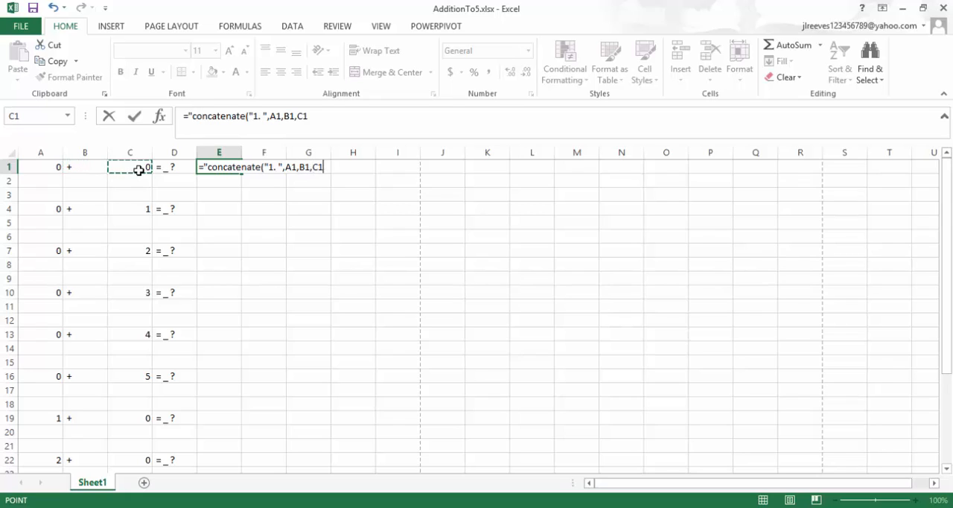
pyautogui.write(',')
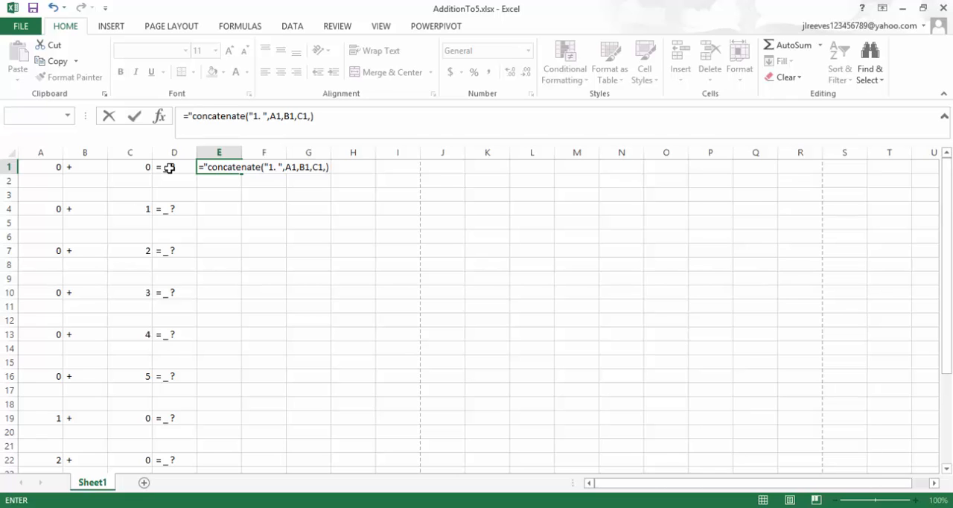
pyautogui.press('Return')
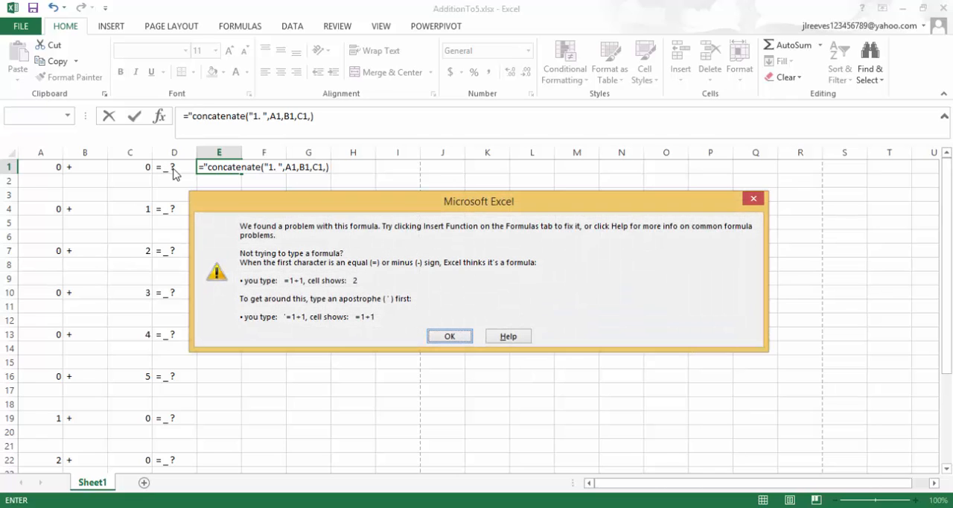
pyautogui.click(449, 337)
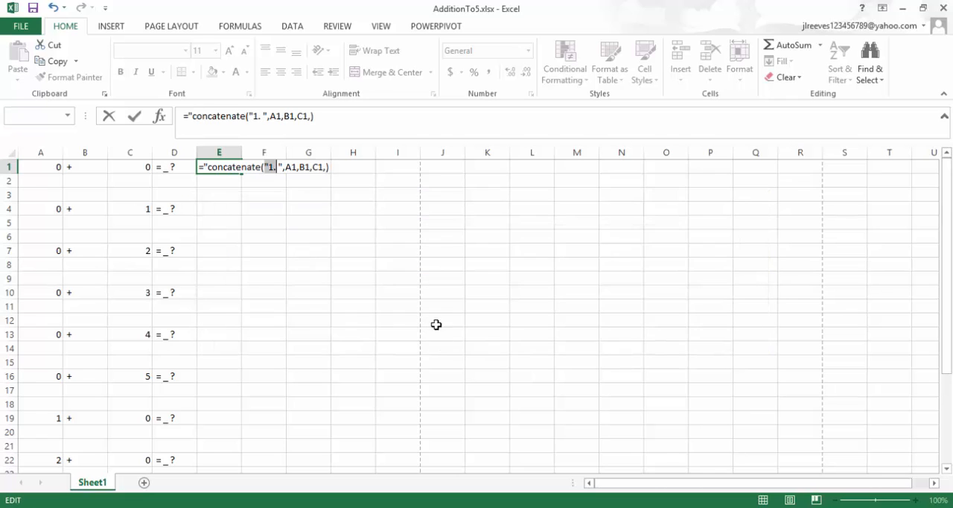
# Remove the stray quotation mark before concatenate in E1's formula, enter it, and widen column E.
pyautogui.click(199, 117)
pyautogui.press('BackSpace')
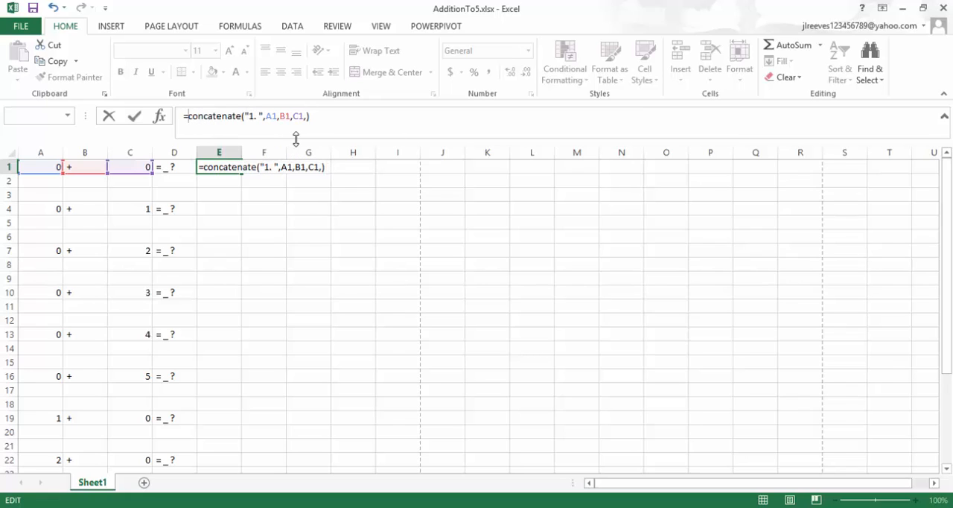
pyautogui.press('Return')
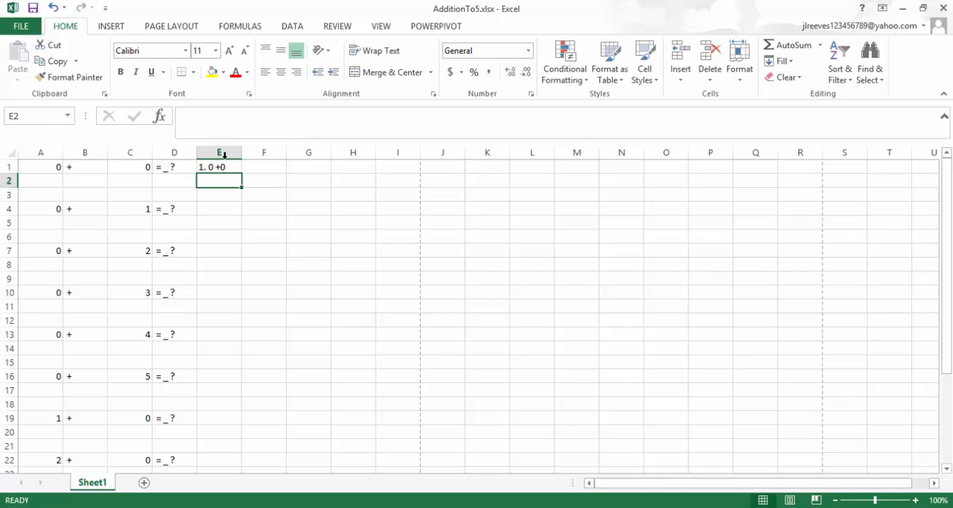
pyautogui.moveTo(242, 150); pyautogui.dragTo(282, 149)
pyautogui.click(221, 166)
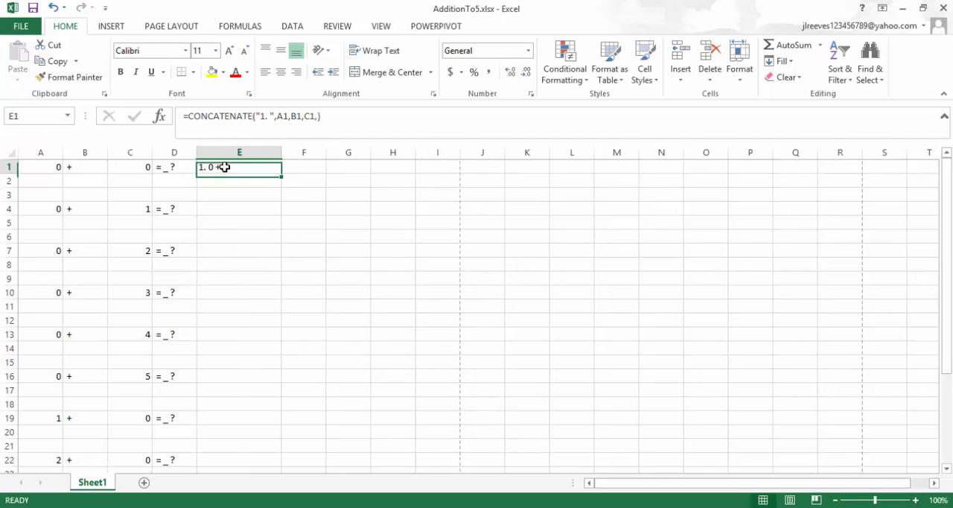
# Change B1 to =" + " with a space after the plus sign, and fill it with its two blank rows down to row 31.
pyautogui.click(76, 168)
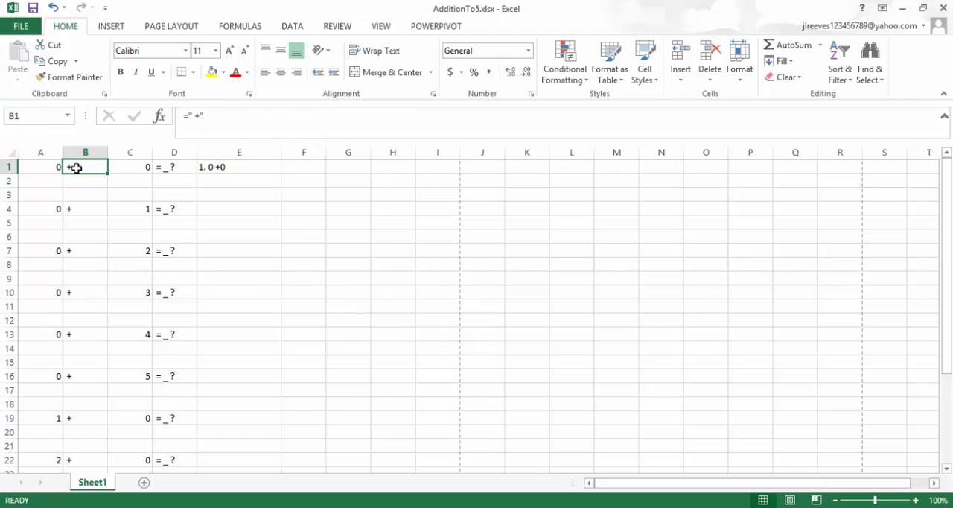
pyautogui.click(199, 115)
pyautogui.press('Return')
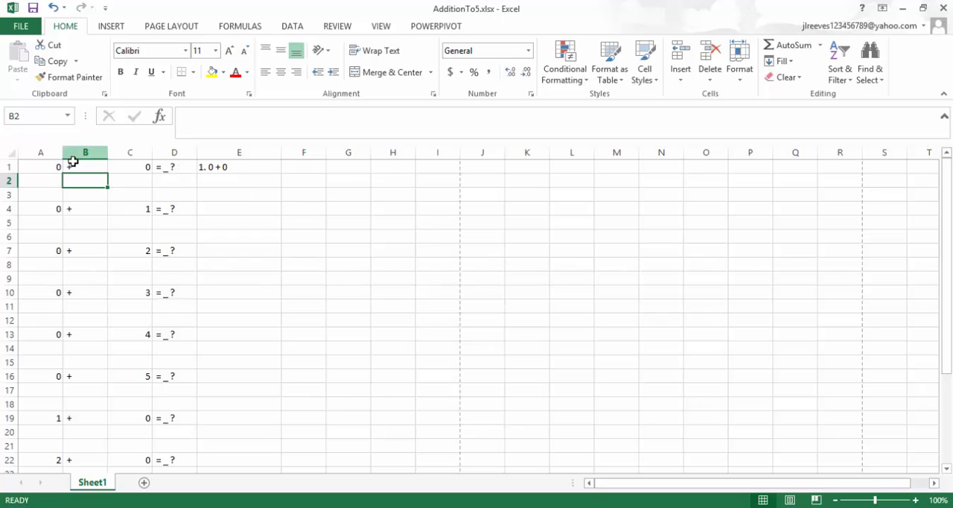
pyautogui.moveTo(74, 165); pyautogui.dragTo(93, 434)
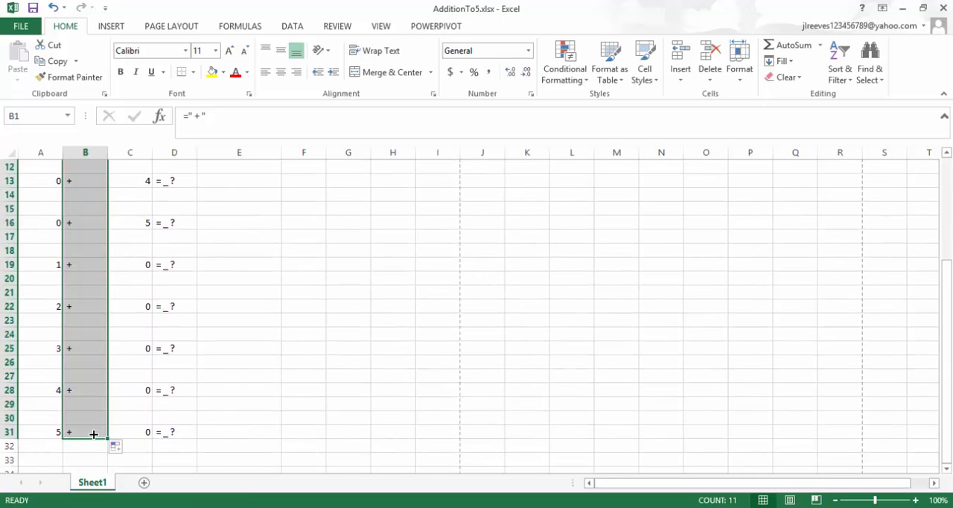
# Add D1 as the last argument of the CONCATENATE formula in E1 and enter the formula.
pyautogui.scroll(4, 213, 299)
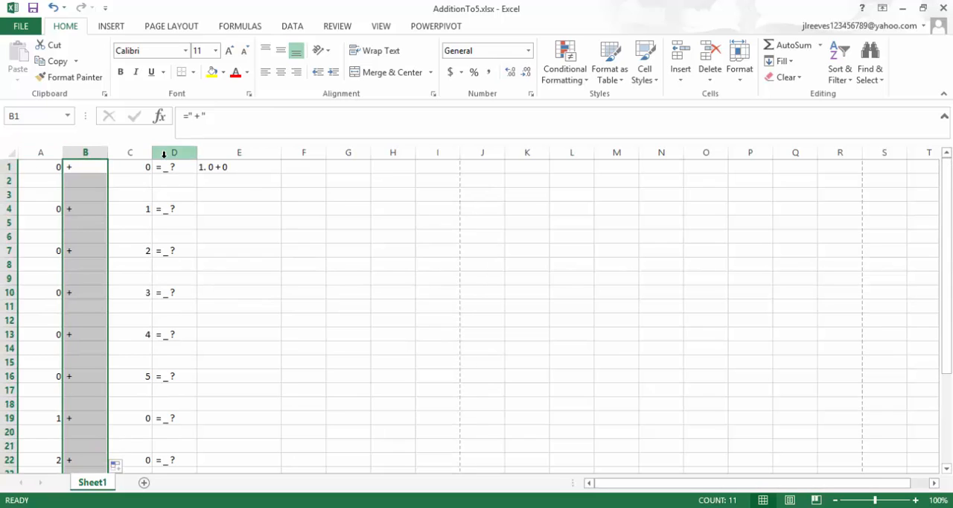
pyautogui.click(223, 168)
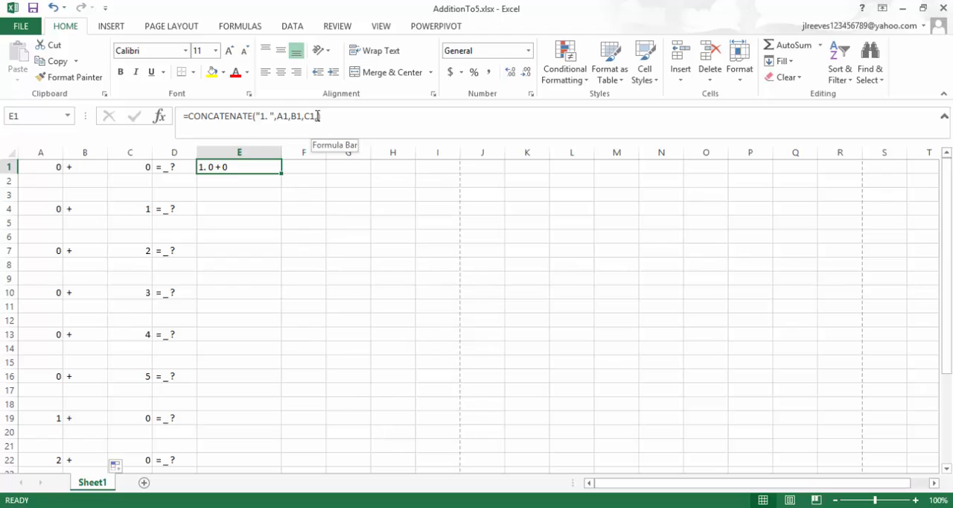
pyautogui.click(318, 116)
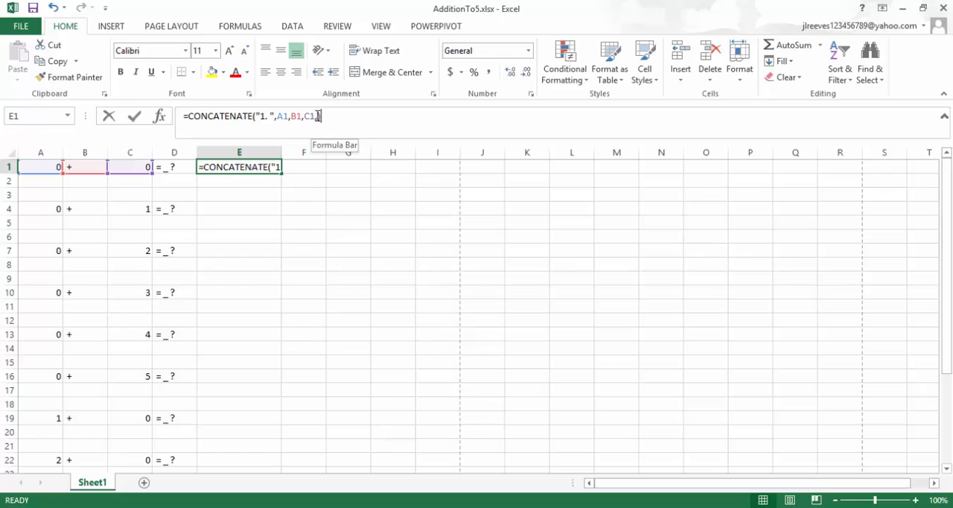
pyautogui.click(179, 166)
pyautogui.click(223, 163)
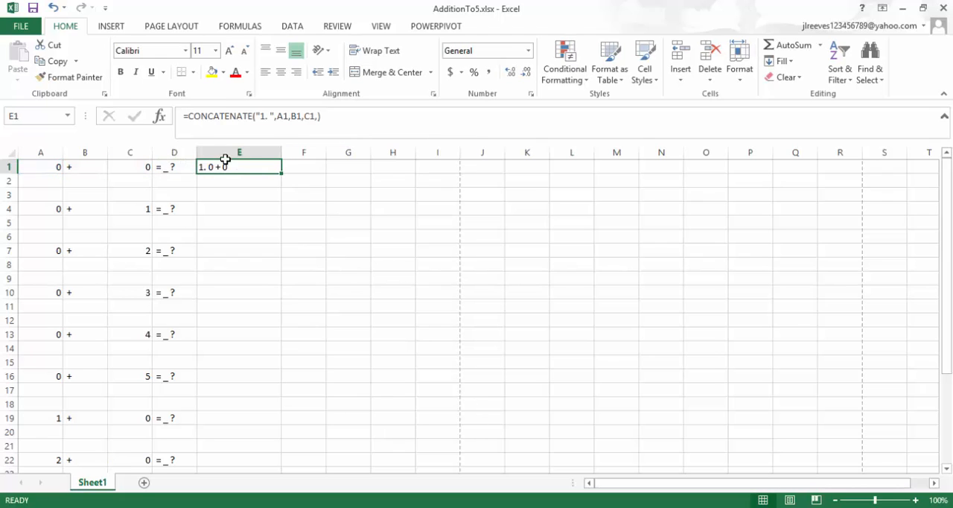
pyautogui.click(318, 116)
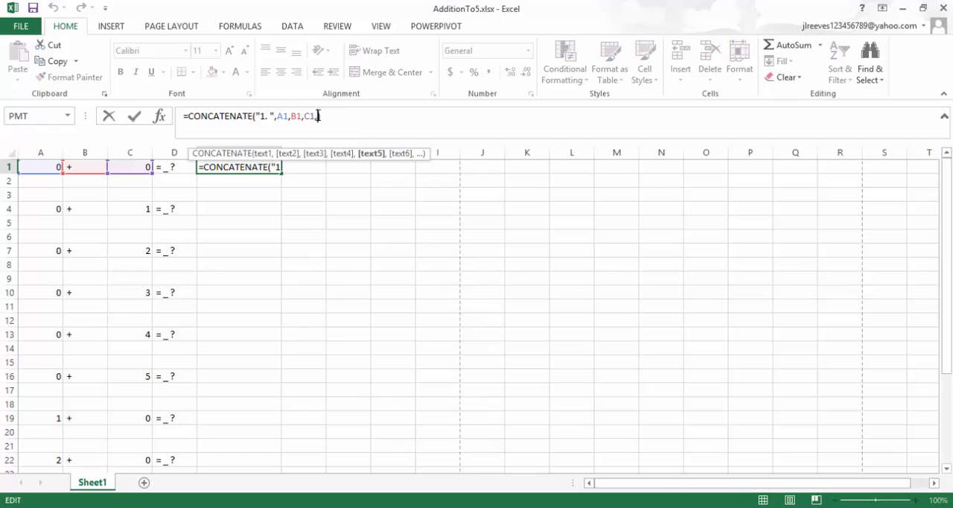
pyautogui.write(',')
pyautogui.click(177, 166)
pyautogui.press('Return')
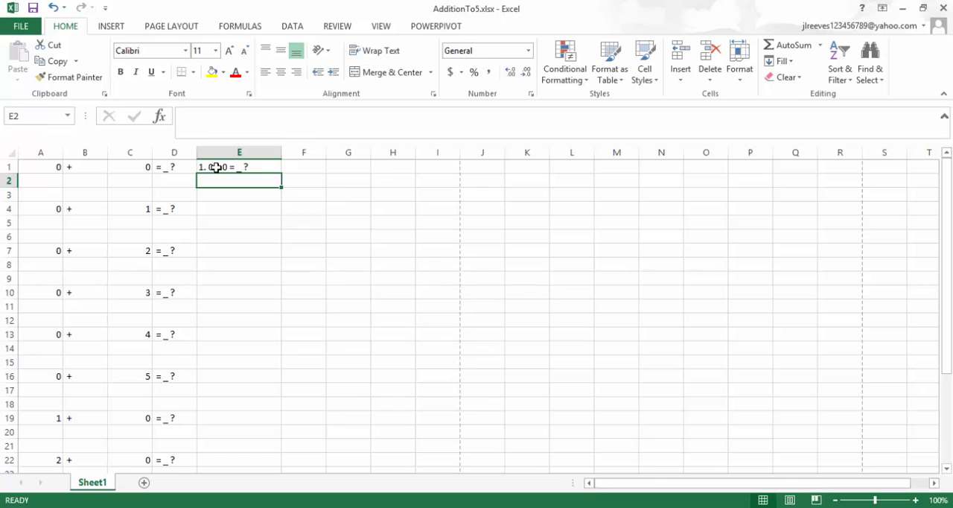
# Fill E1 with its two blank rows down column E through the 5 + 0 problem in row 31.
pyautogui.moveTo(215, 167); pyautogui.dragTo(224, 195)
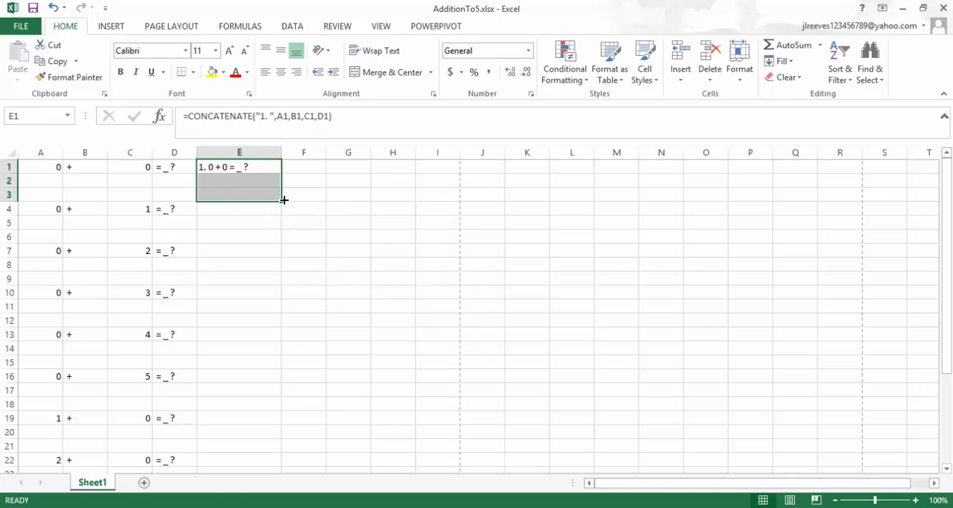
pyautogui.moveTo(283, 201); pyautogui.dragTo(243, 419)
pyautogui.scroll(5, 198, 272)
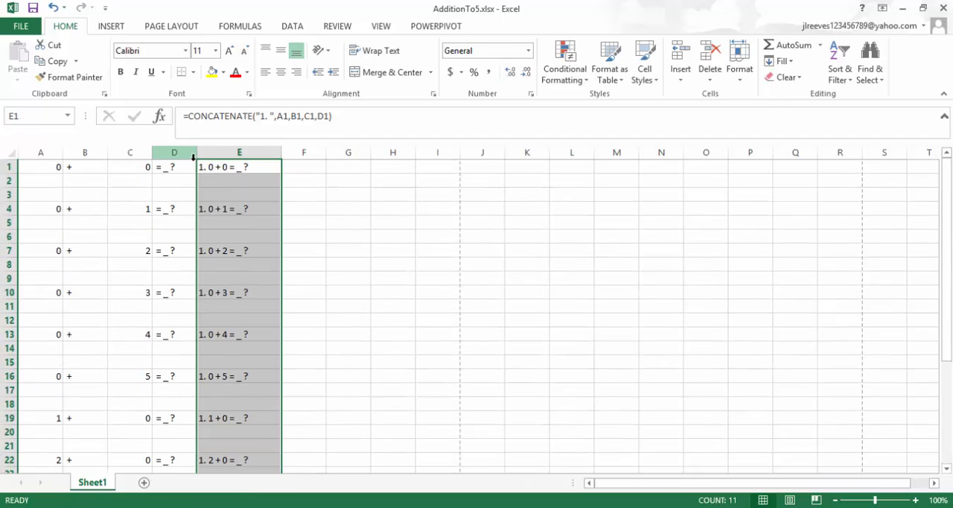
# Enter the answer formula =CONCATENATE("a. ",A1+C1) in cell E2.
pyautogui.click(208, 185)
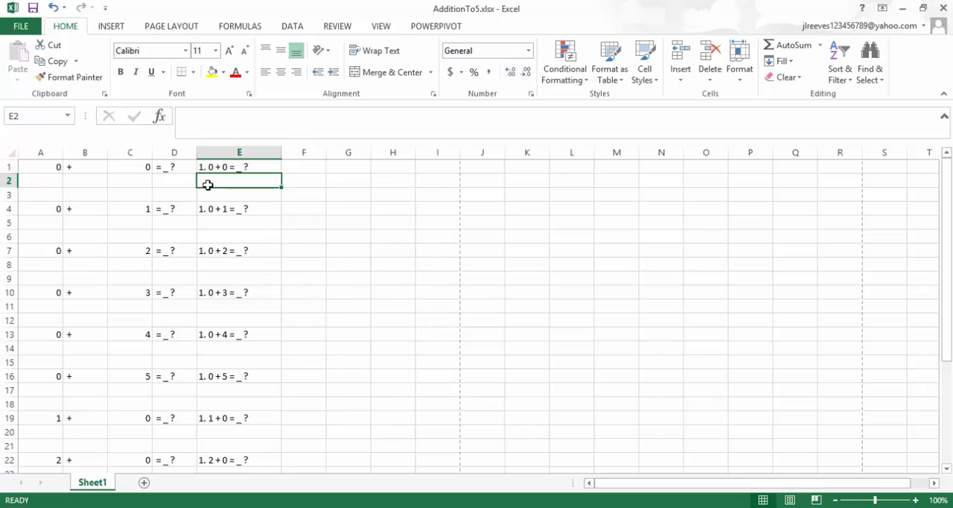
pyautogui.write('=')
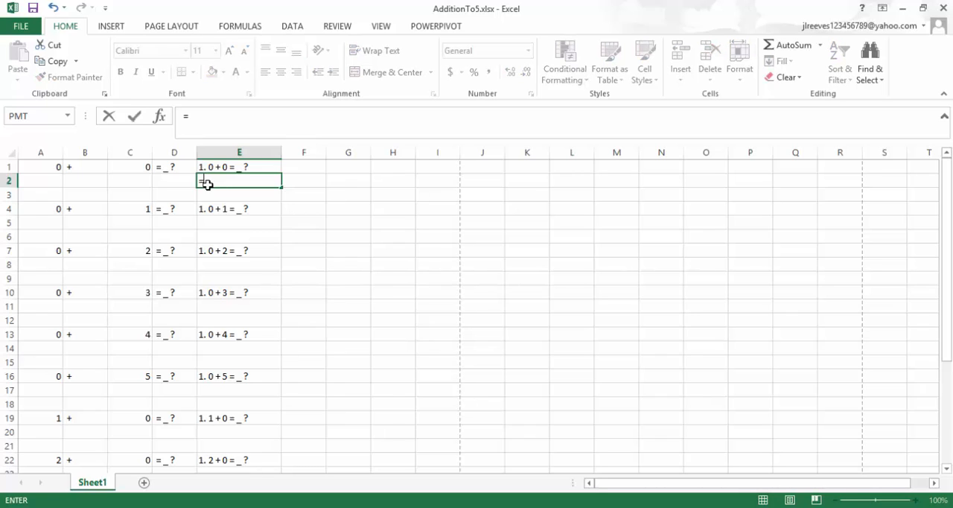
pyautogui.write('con')
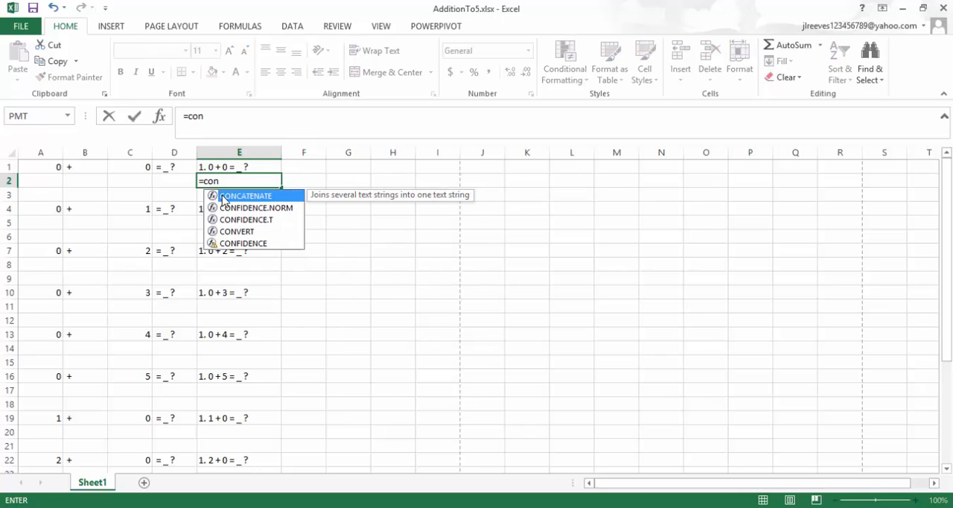
pyautogui.press('Tab')
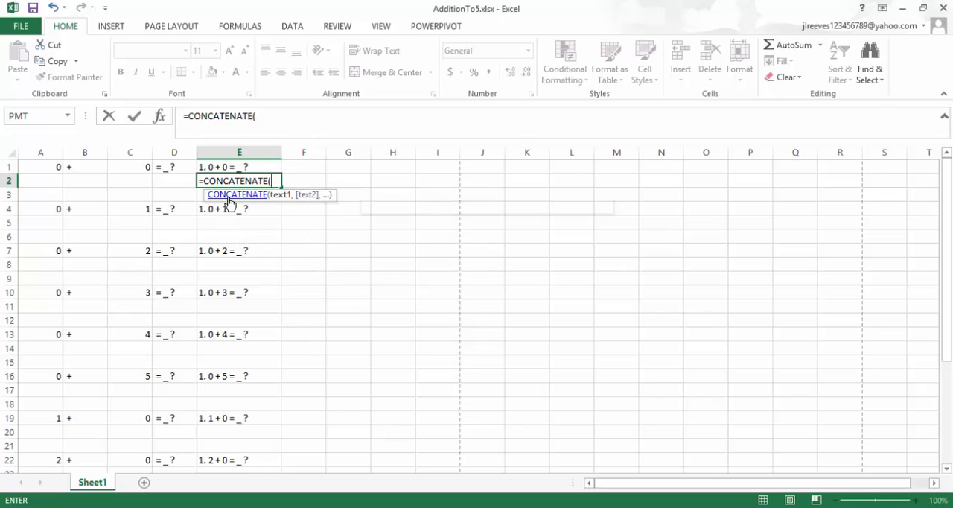
pyautogui.write('a.')
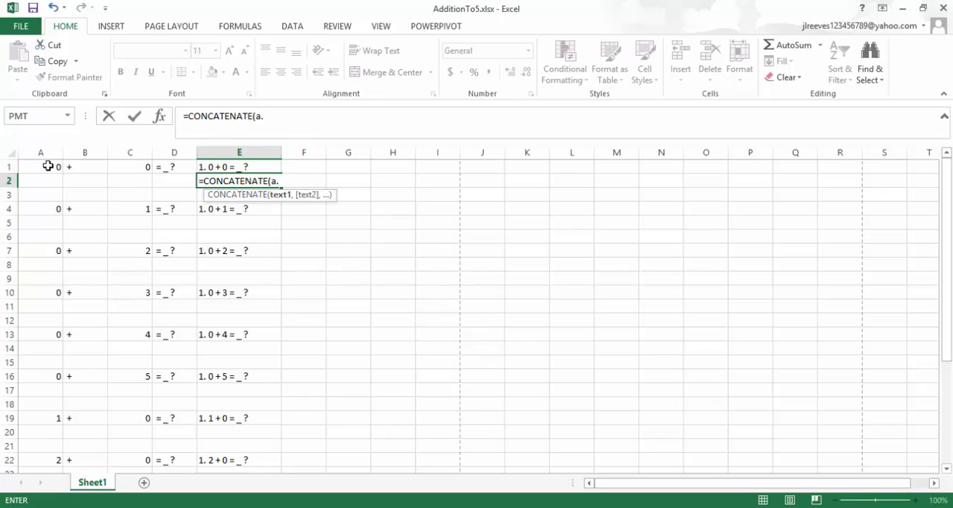
pyautogui.click(256, 115)
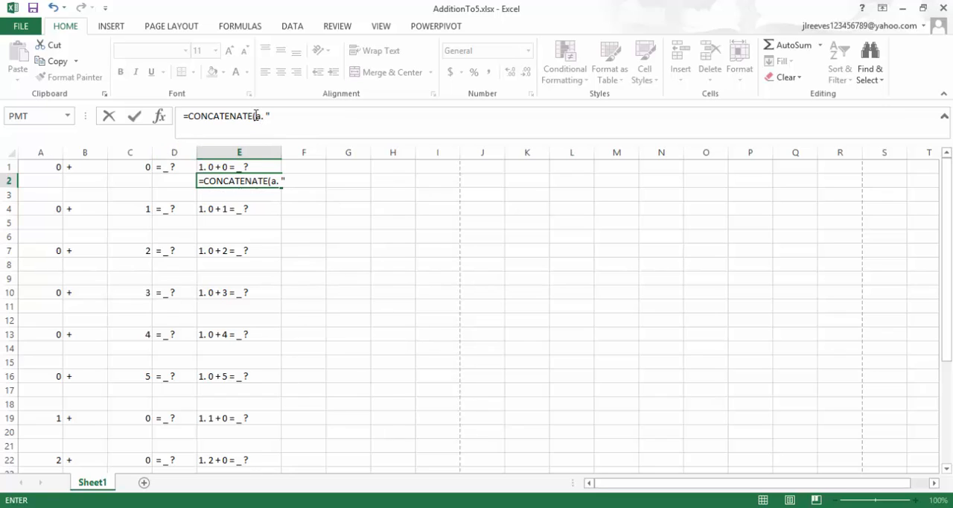
pyautogui.write('"')
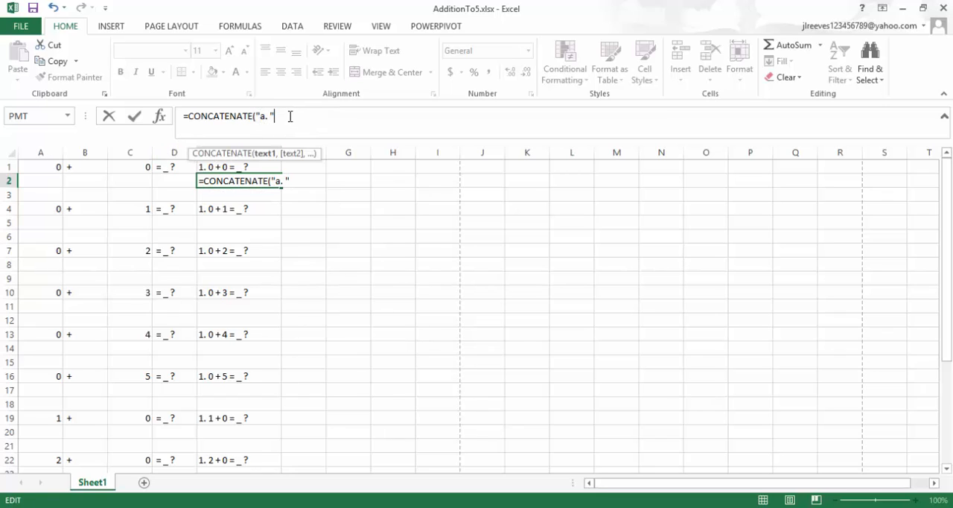
pyautogui.write(',')
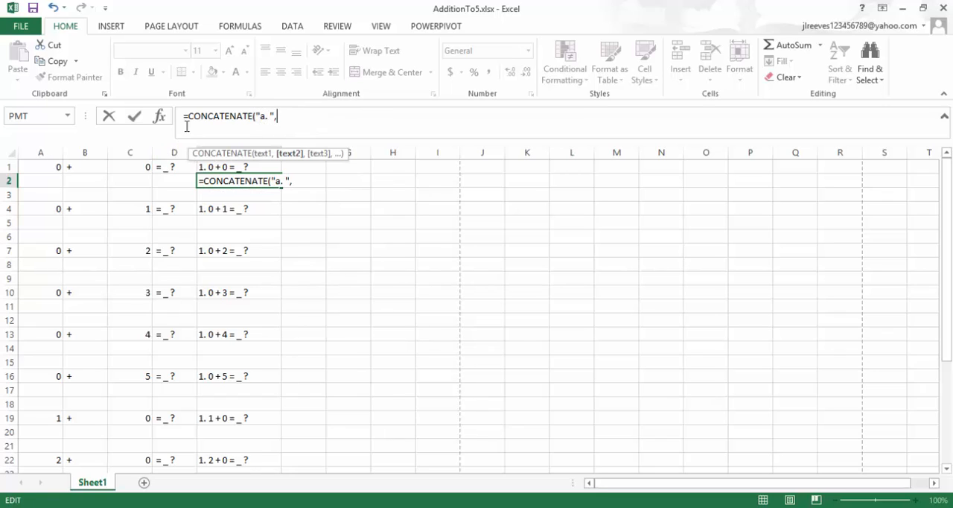
pyautogui.click(38, 168)
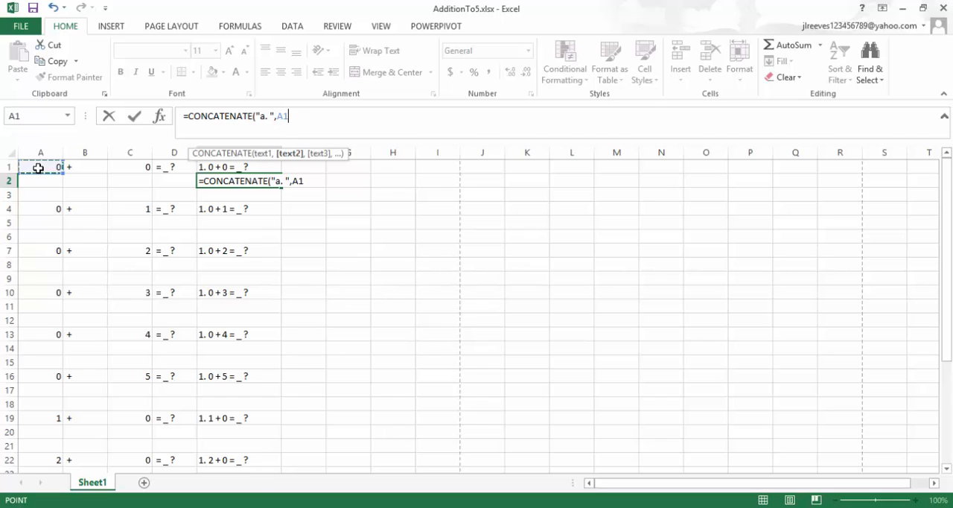
pyautogui.write('+')
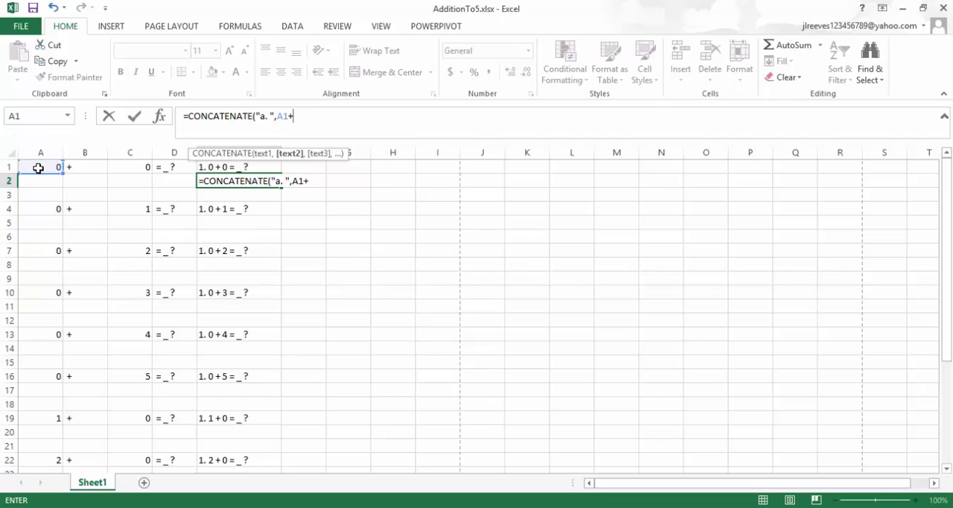
pyautogui.click(128, 168)
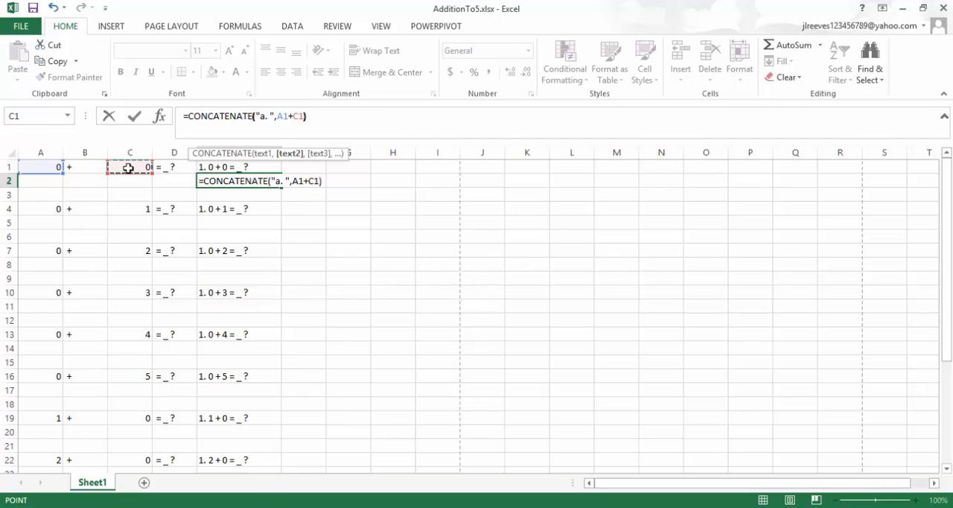
pyautogui.write(')')
pyautogui.press('Return')
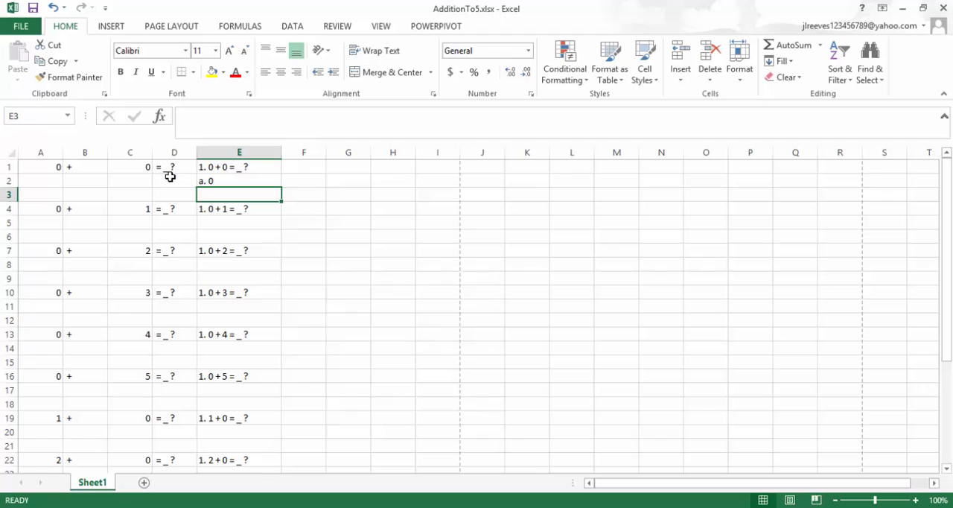
# Insert the word "blank" and a space before "1. " in E1's formula and enter it.
pyautogui.click(208, 167)
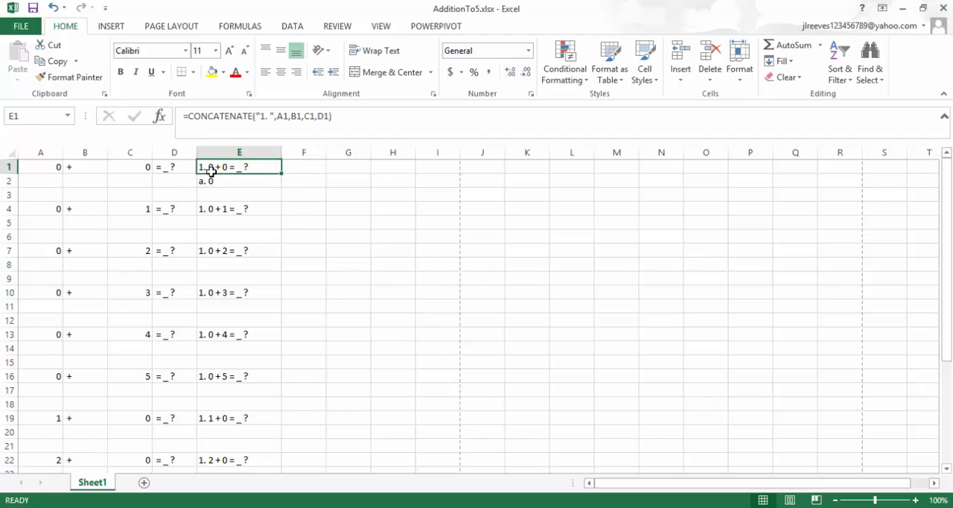
pyautogui.click(261, 115)
pyautogui.write('blank')
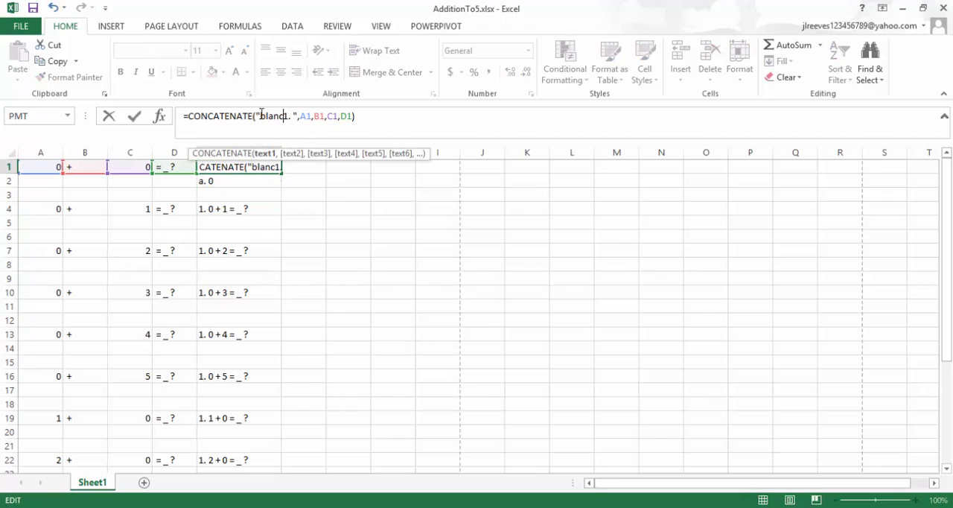
pyautogui.press('Return')
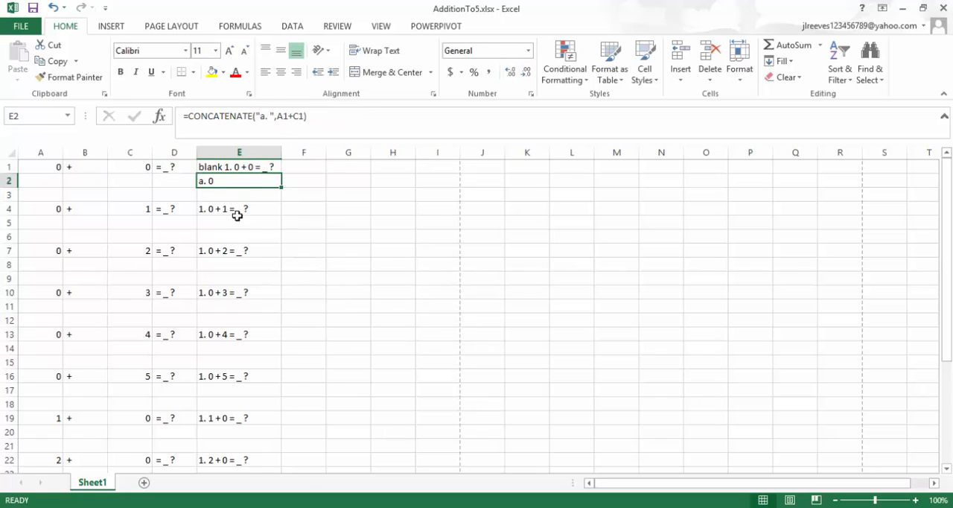
# Fill the block E1:E3, with question, answer and blank row, down column E to row 33.
pyautogui.moveTo(211, 164); pyautogui.dragTo(215, 201)
pyautogui.moveTo(283, 199); pyautogui.dragTo(272, 395)
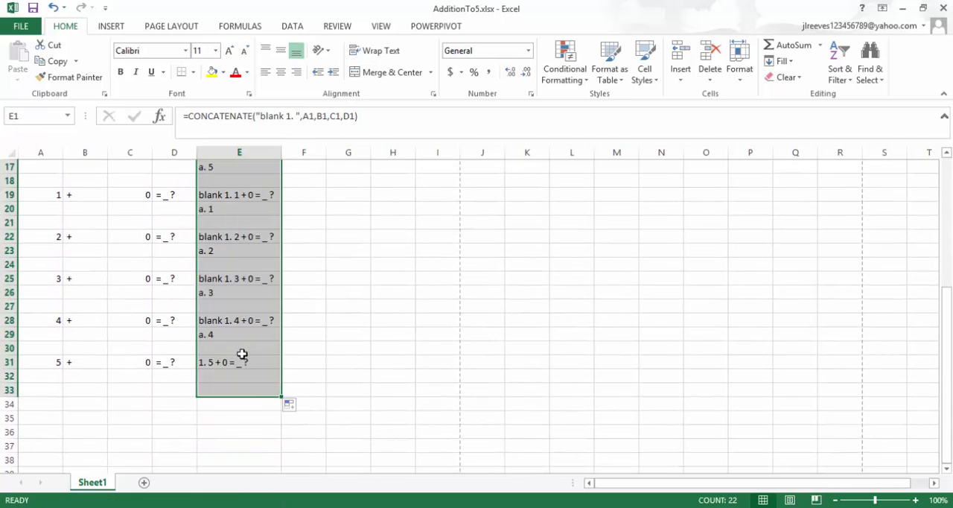
pyautogui.scroll(5, 213, 308)
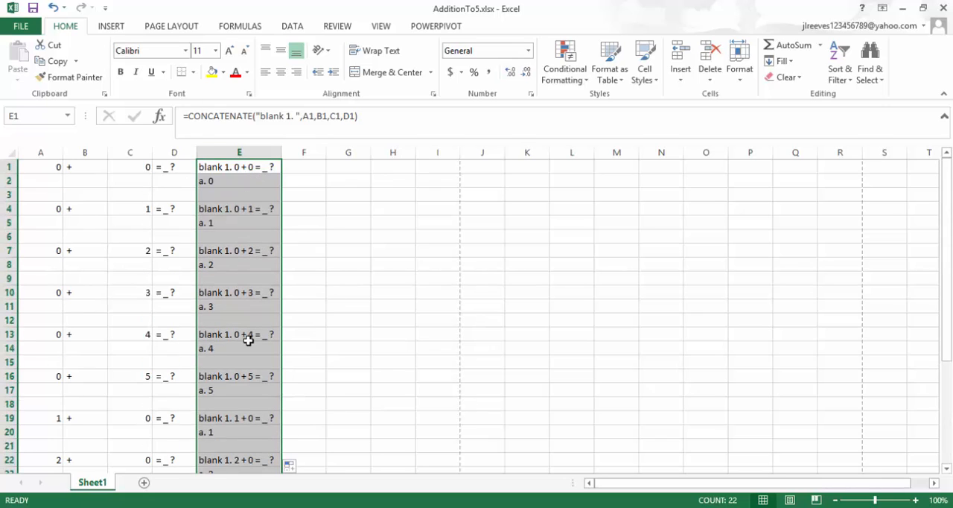
# Review the question and answer lines in column E against the addition problems in columns A to D.
pyautogui.scroll(-5, 248, 340)
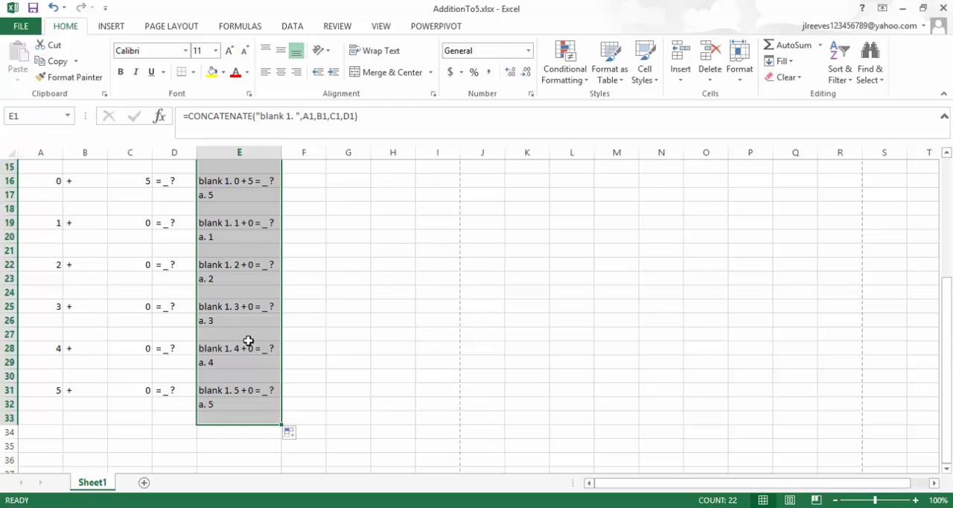
pyautogui.scroll(2, 248, 340)
pyautogui.scroll(3, 248, 340)
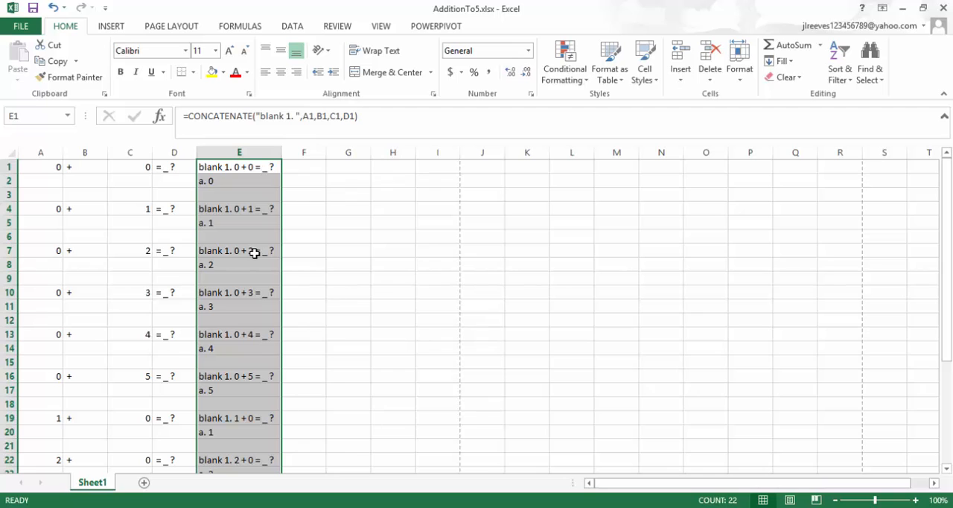
pyautogui.scroll(-1, 134, 356)
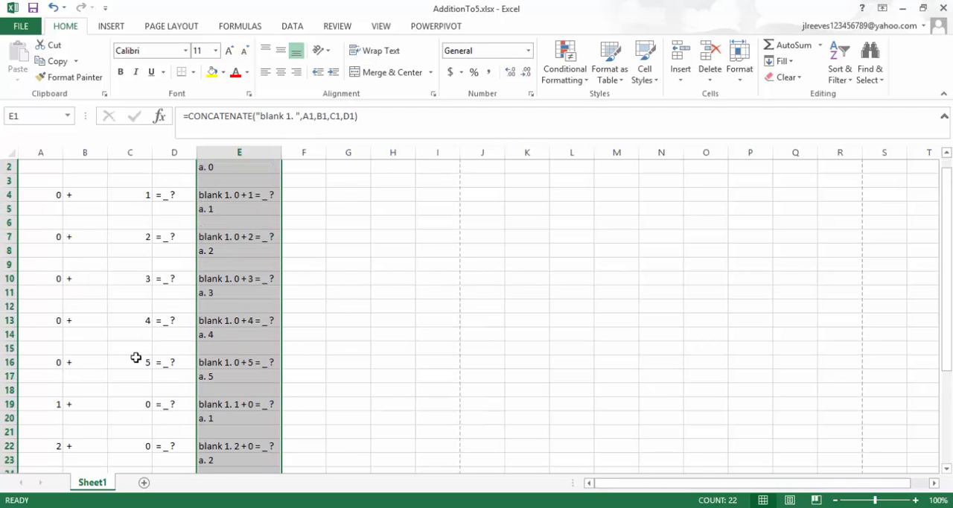
pyautogui.scroll(1, 194, 359)
pyautogui.scroll(-2, 194, 360)
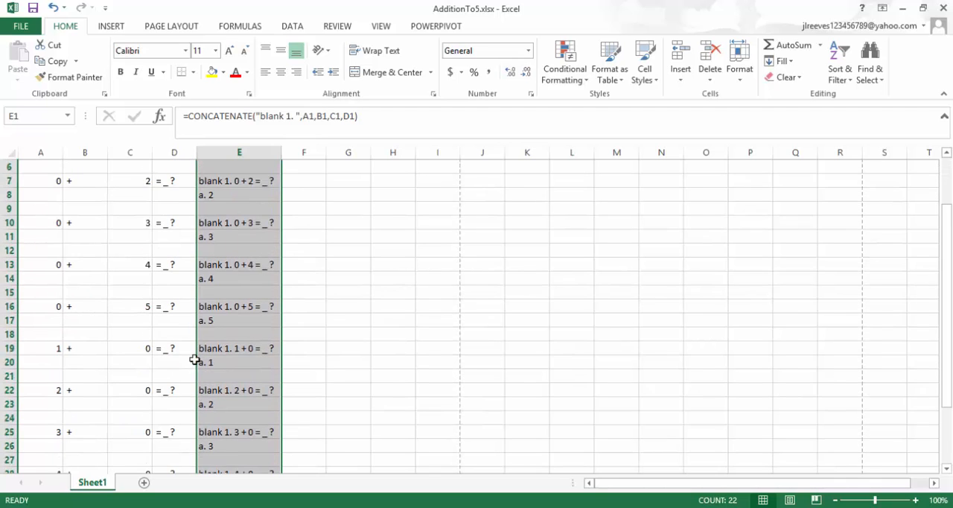
pyautogui.scroll(-4, 193, 359)
pyautogui.scroll(6, 194, 359)
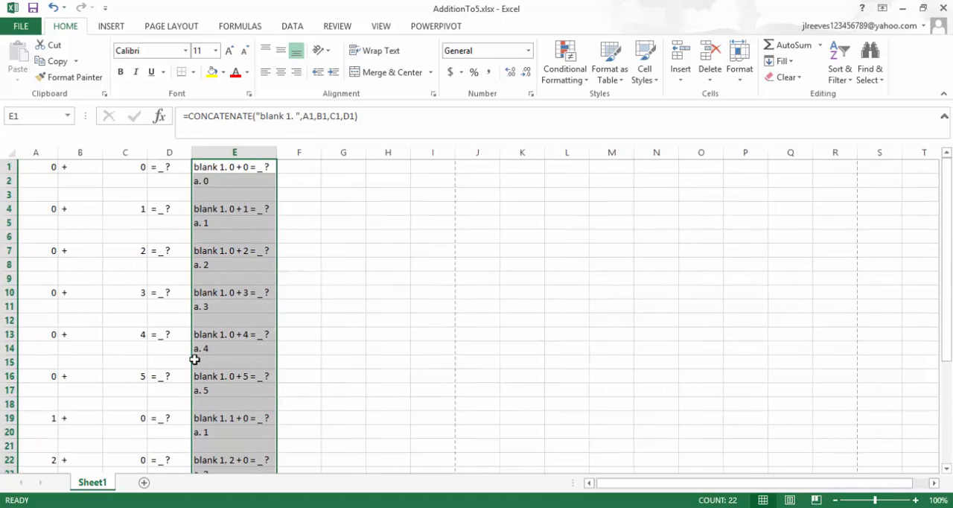
pyautogui.hscroll(1, 194, 359)
pyautogui.hscroll(-1, 195, 359)
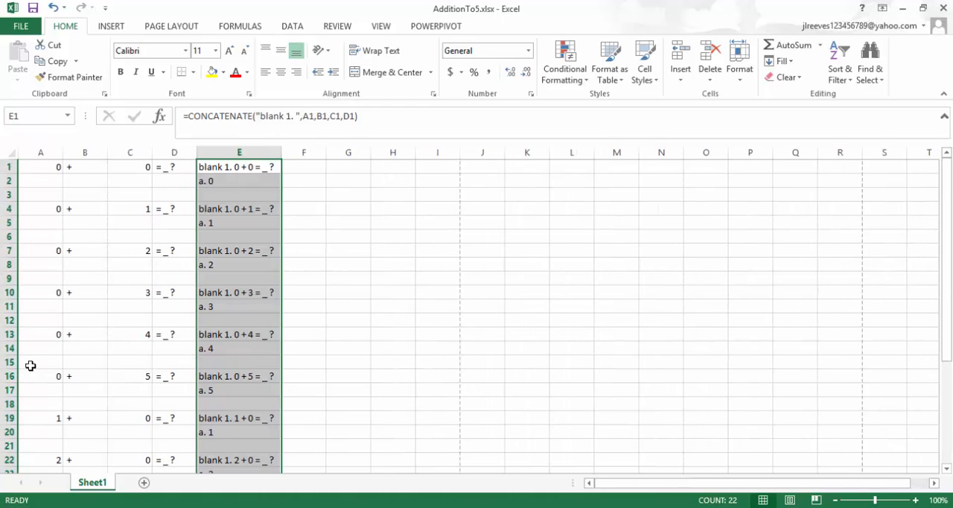
pyautogui.scroll(-6, 31, 366)
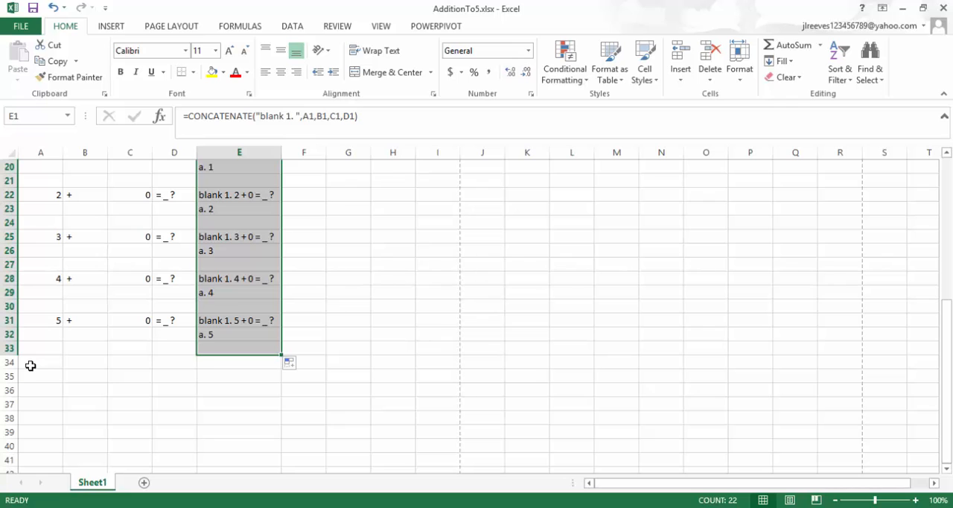
pyautogui.scroll(6, 85, 333)
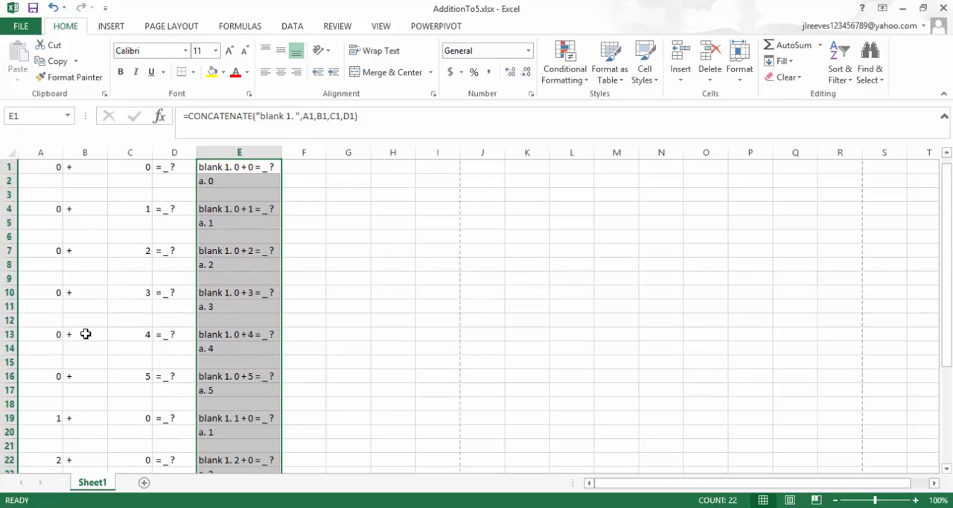
pyautogui.scroll(-7, 86, 333)
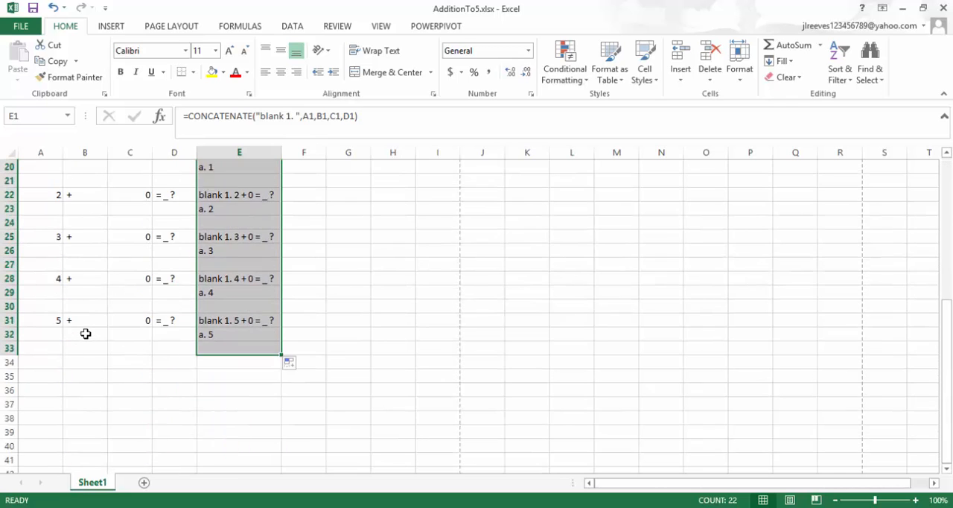
pyautogui.scroll(7, 85, 333)
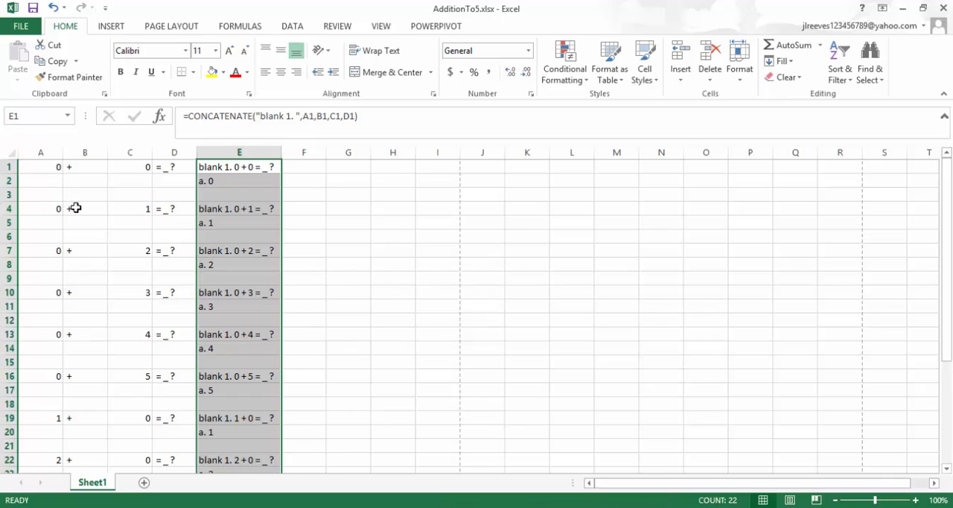
# Copy the problem block B4:E15 and paste it below the list, starting at cell B34.
pyautogui.moveTo(75, 207); pyautogui.dragTo(239, 361)
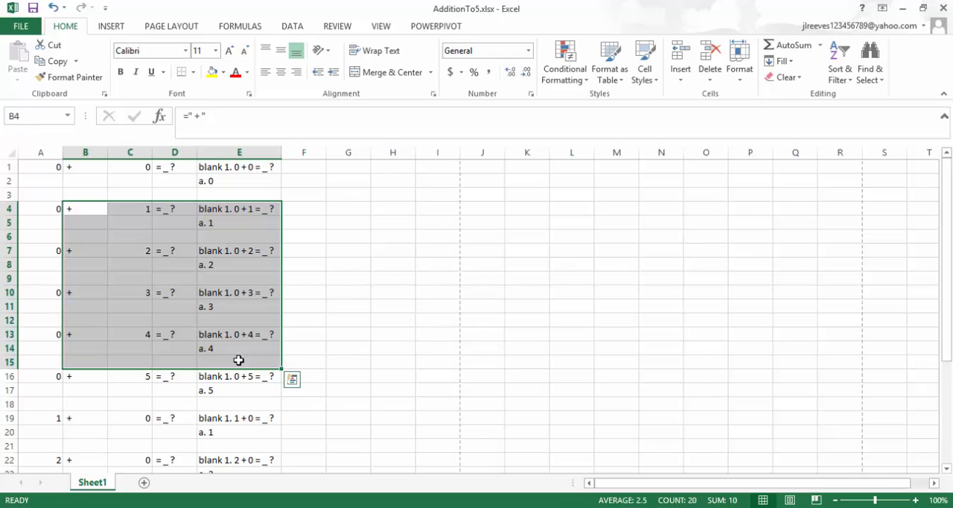
pyautogui.hotkey('ctrl', 'c')
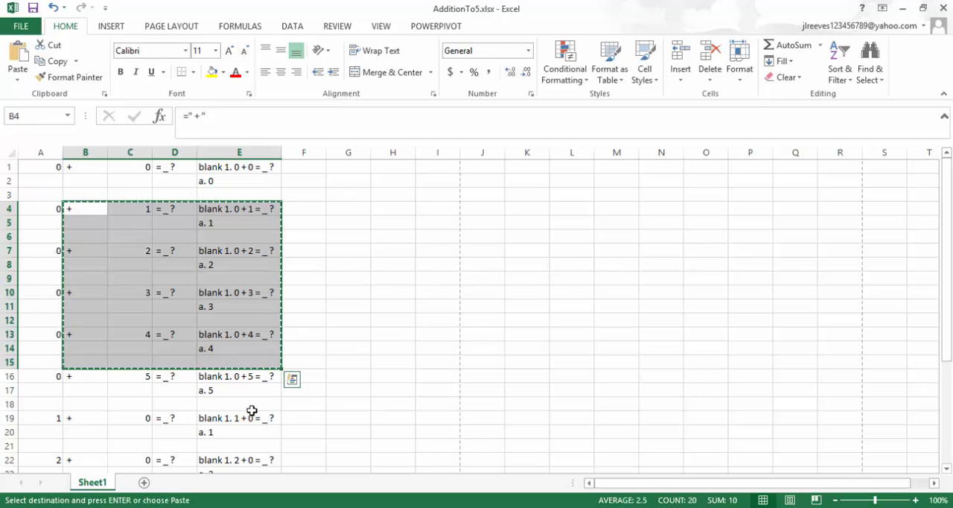
pyautogui.scroll(-5, 251, 411)
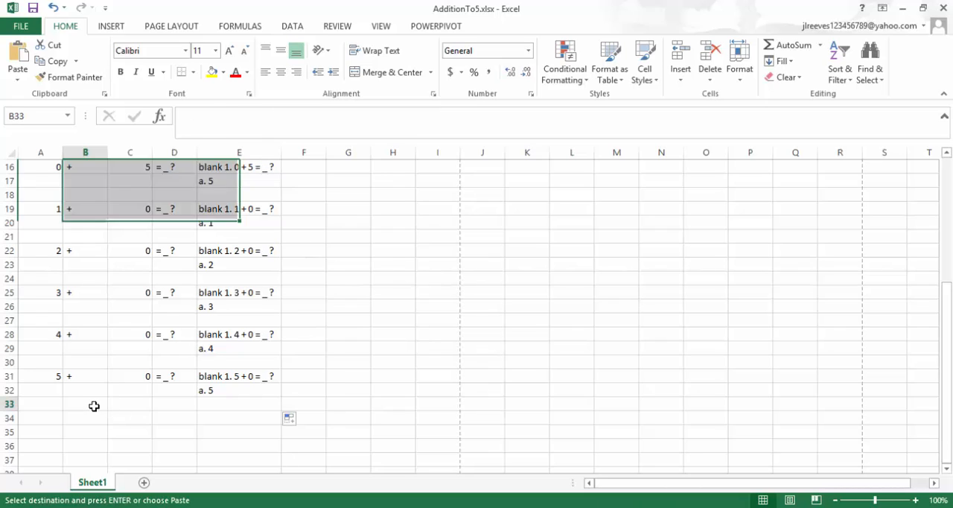
pyautogui.click(94, 406)
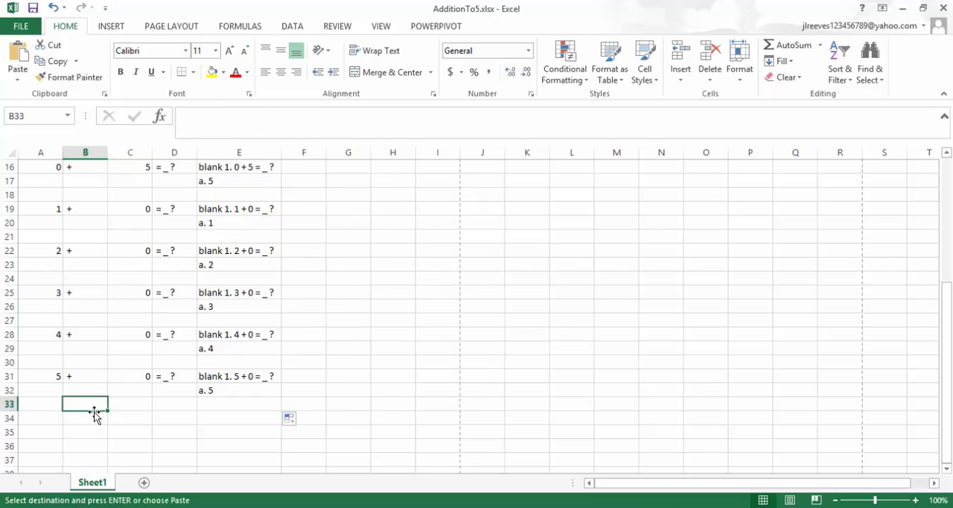
pyautogui.click(94, 417)
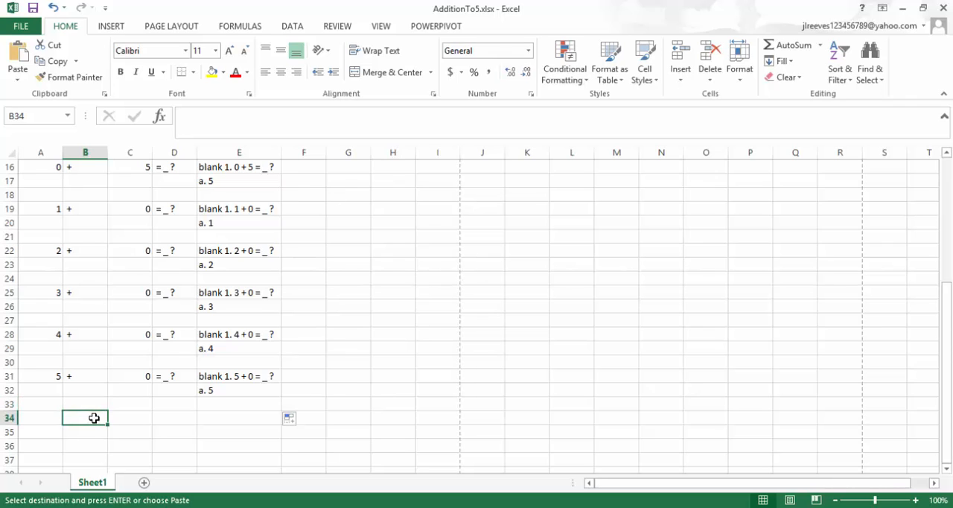
pyautogui.hotkey('ctrl', 'v')
# Enter 1 as the first addend in cells A34, A37, A40 and A43.
pyautogui.scroll(-3, 123, 435)
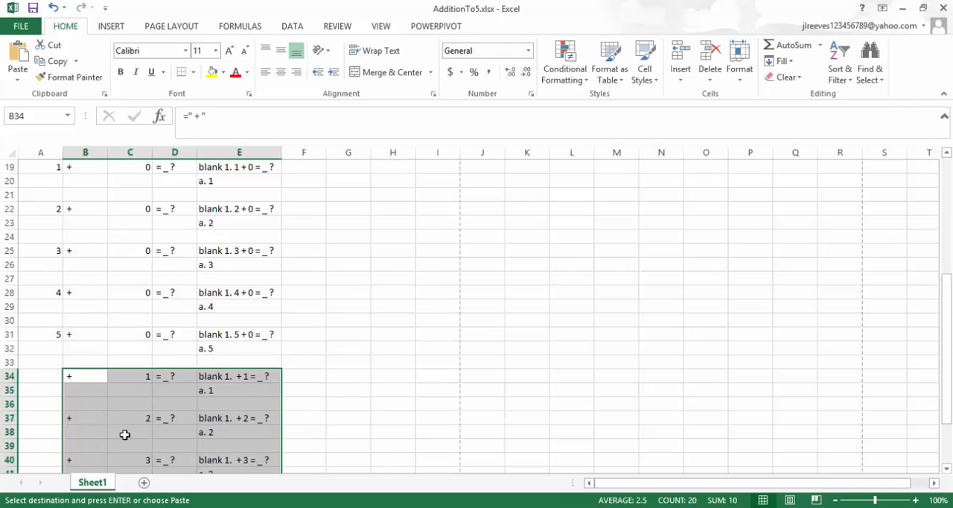
pyautogui.click(43, 277)
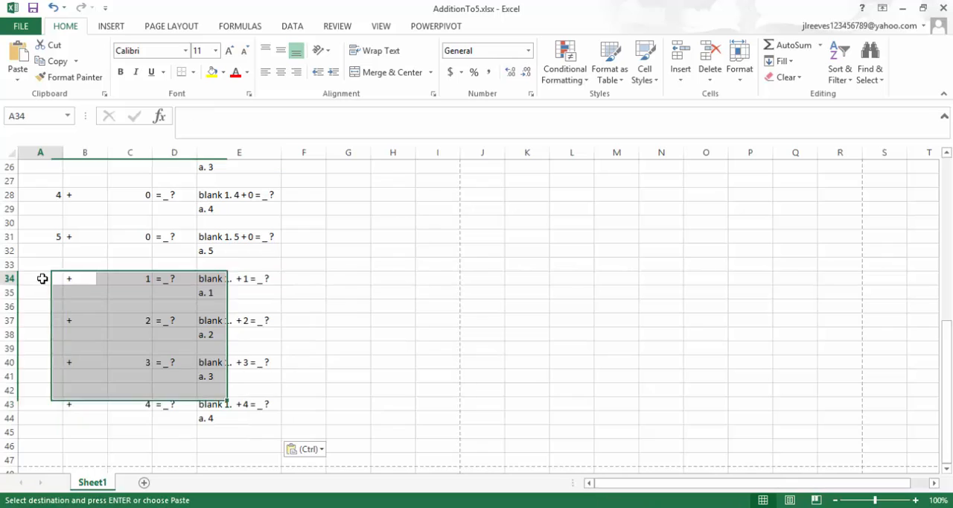
pyautogui.write('1')
pyautogui.press('Return')
pyautogui.press('Down')
pyautogui.press('Down')
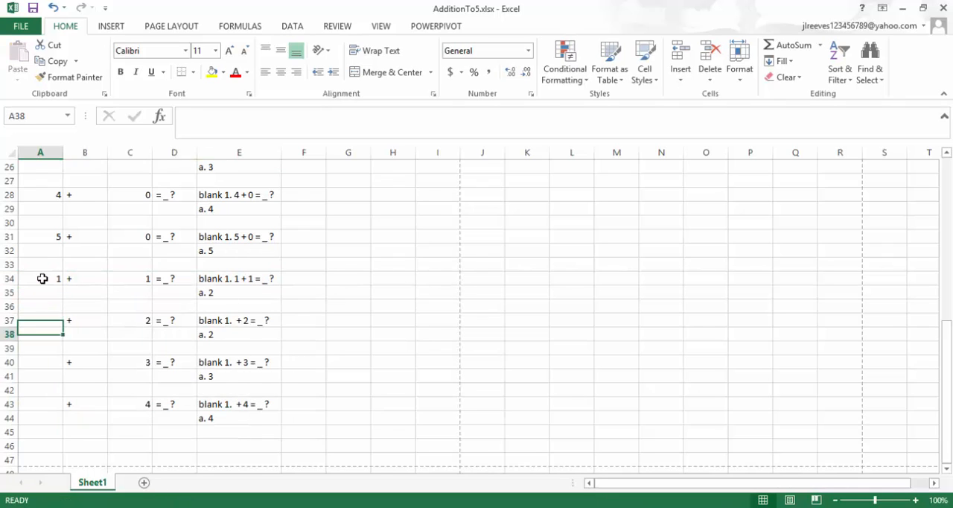
pyautogui.press('Down')
pyautogui.press('Up')
pyautogui.write('1')
pyautogui.press('Return')
pyautogui.press('Down')
pyautogui.press('Down')
pyautogui.write('1')
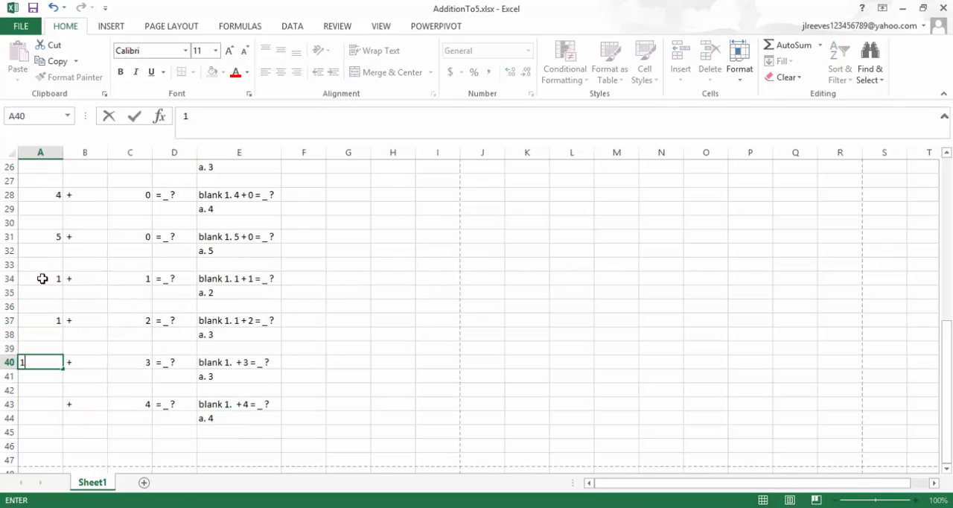
pyautogui.press('Return')
pyautogui.press('Down')
pyautogui.press('Down')
pyautogui.write('1')
pyautogui.press('Return')
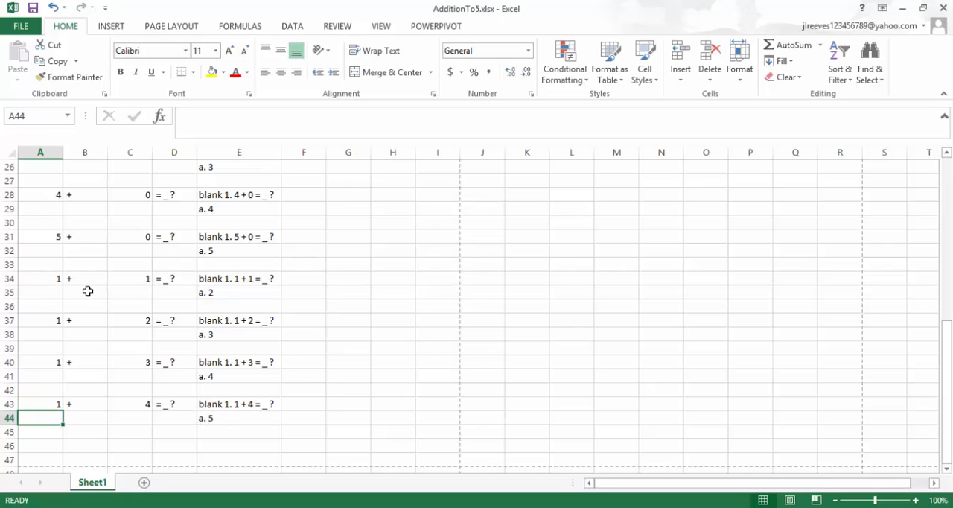
# Copy the block of 1-plus problems in A34:E45 and paste it below, starting at cell A46.
pyautogui.scroll(-1, 88, 291)
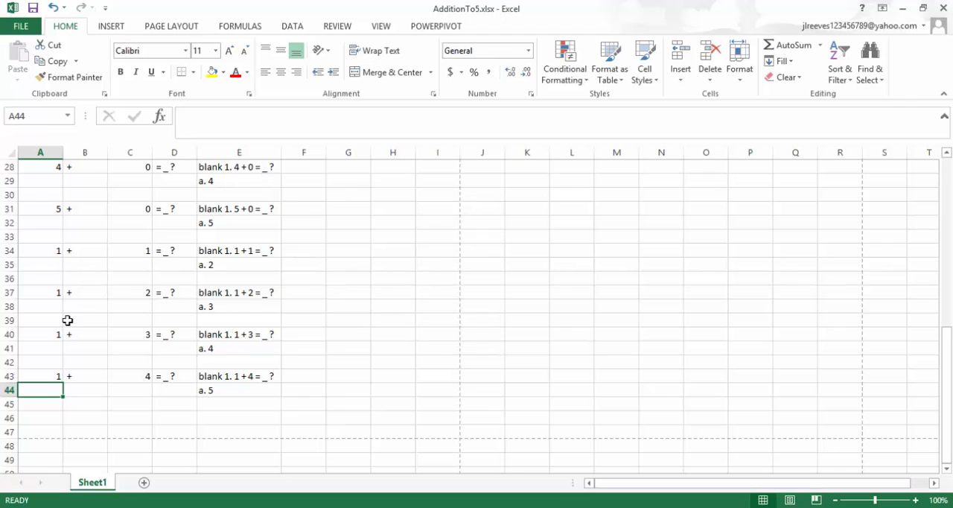
pyautogui.scroll(-1, 68, 322)
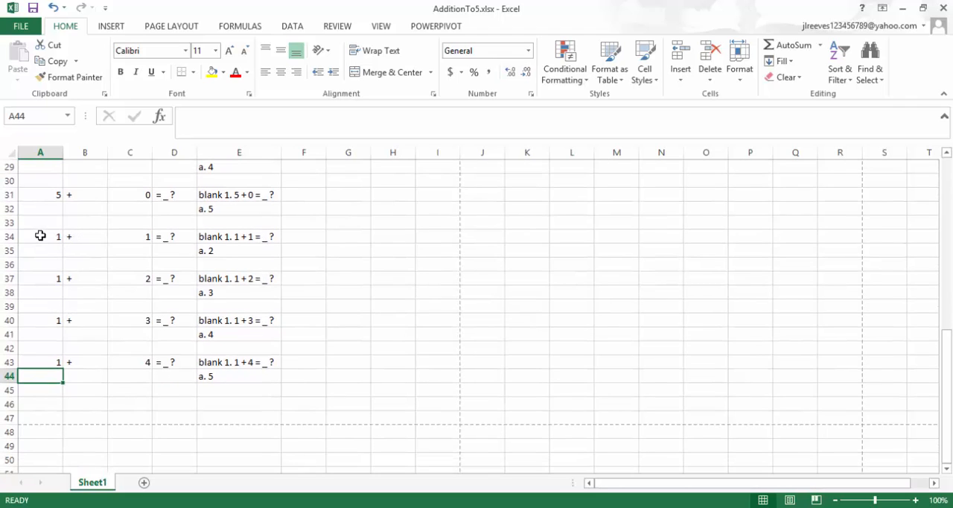
pyautogui.moveTo(41, 236); pyautogui.dragTo(207, 381)
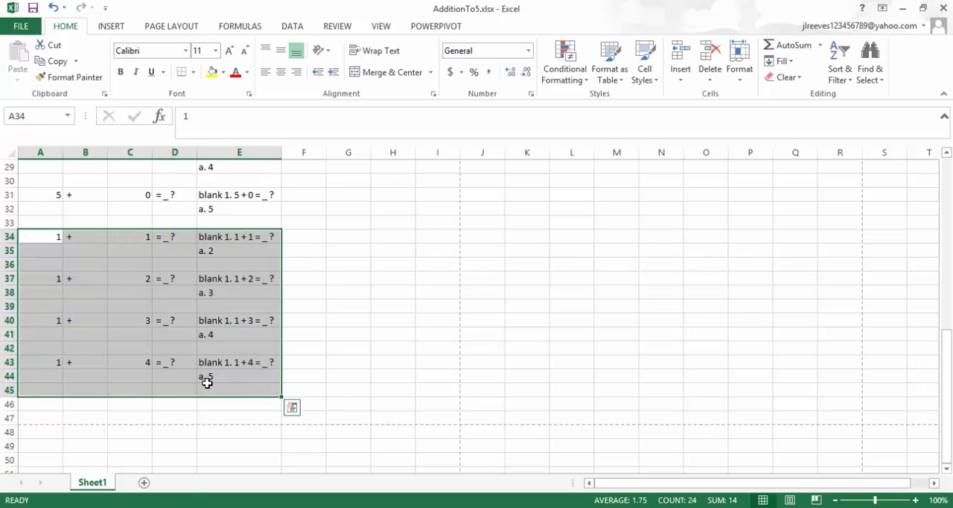
pyautogui.hotkey('ctrl', 'c')
pyautogui.scroll(-2, 207, 383)
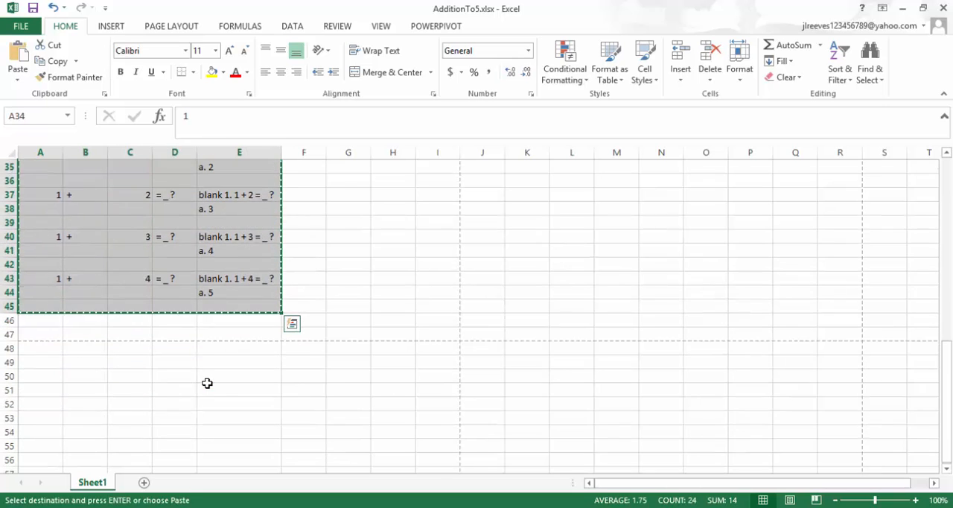
pyautogui.click(45, 321)
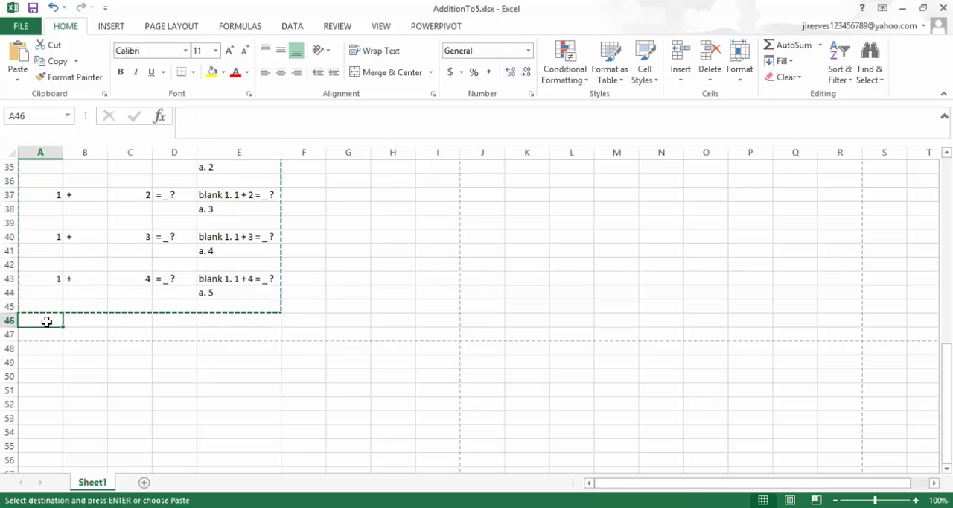
pyautogui.hotkey('ctrl', 'v')
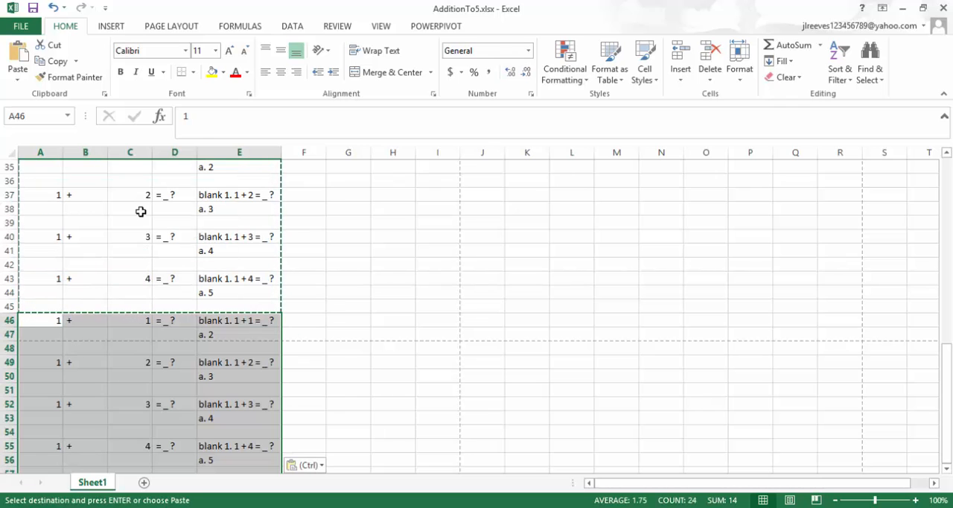
# Delete rows 46 to 48, which hold the duplicate 1 + 1 problem.
pyautogui.scroll(1, 140, 211)
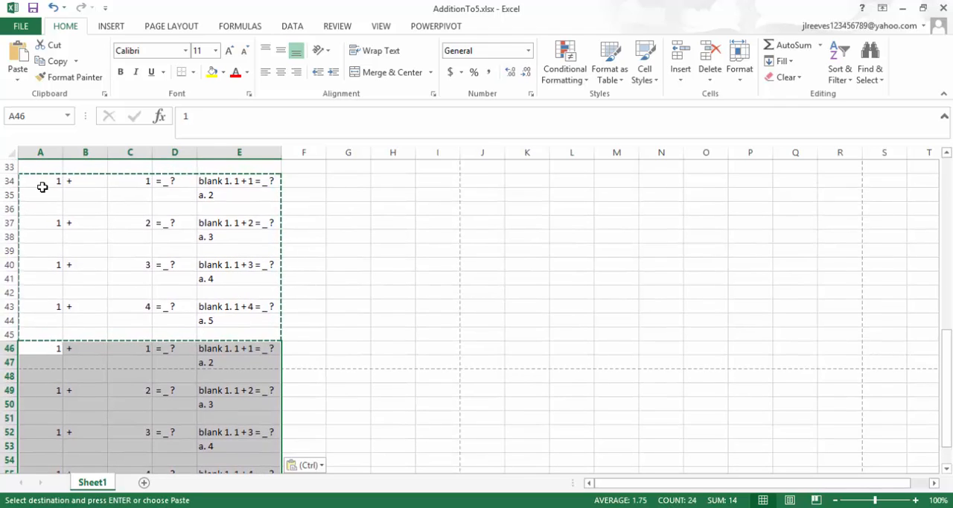
pyautogui.scroll(-2, 45, 363)
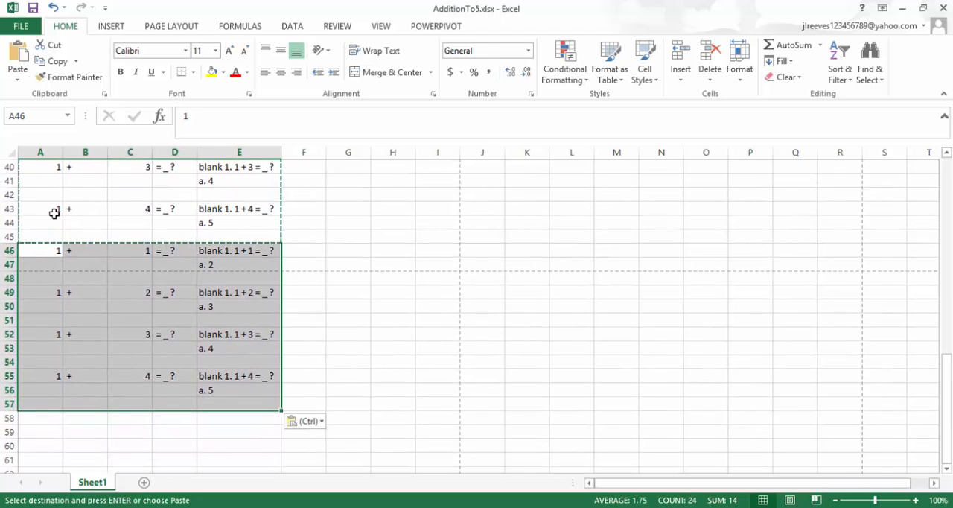
pyautogui.click(47, 248)
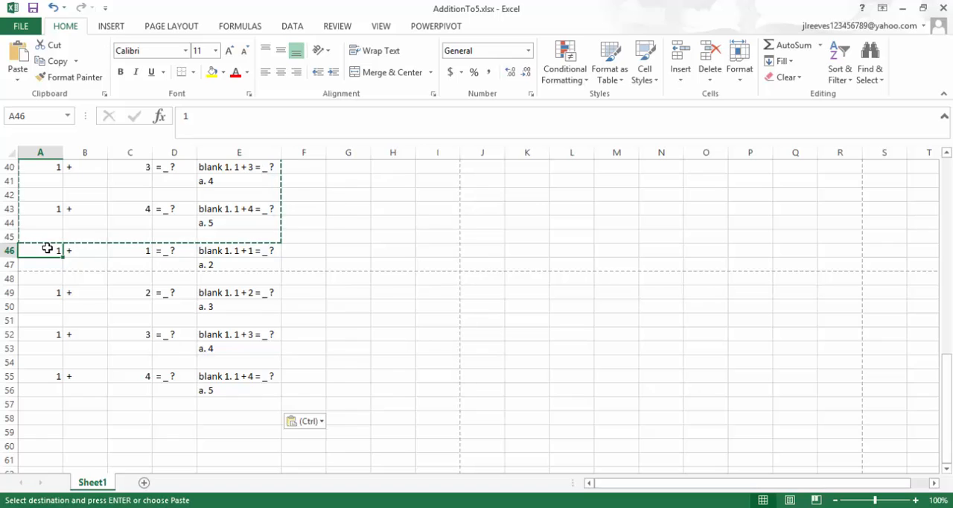
pyautogui.moveTo(9, 250); pyautogui.dragTo(9, 264)
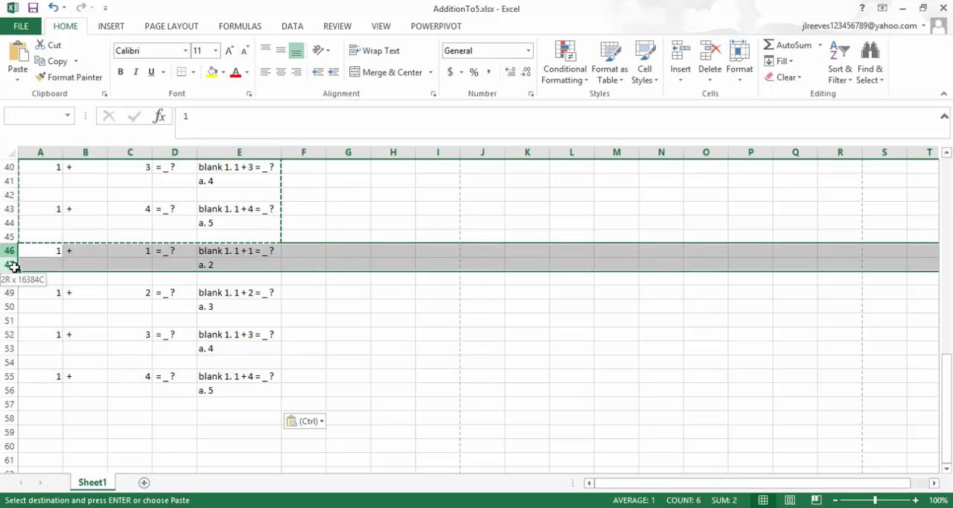
pyautogui.rightClick(7, 250)
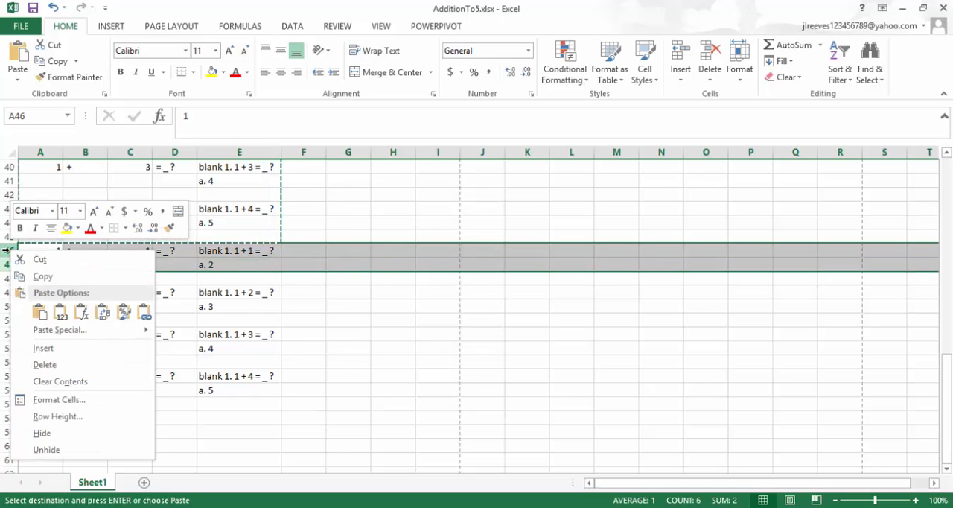
pyautogui.click(5, 252)
pyautogui.moveTo(5, 251); pyautogui.dragTo(12, 278)
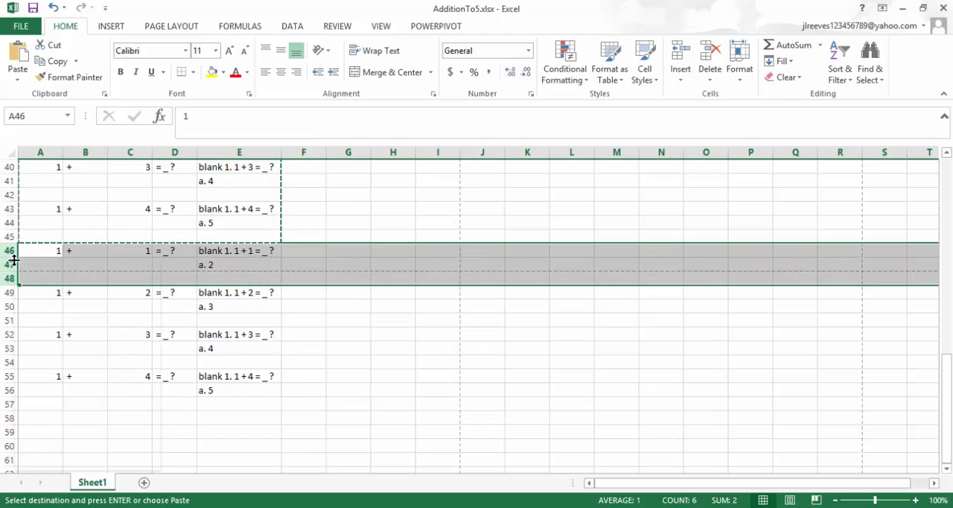
pyautogui.rightClick(13, 257)
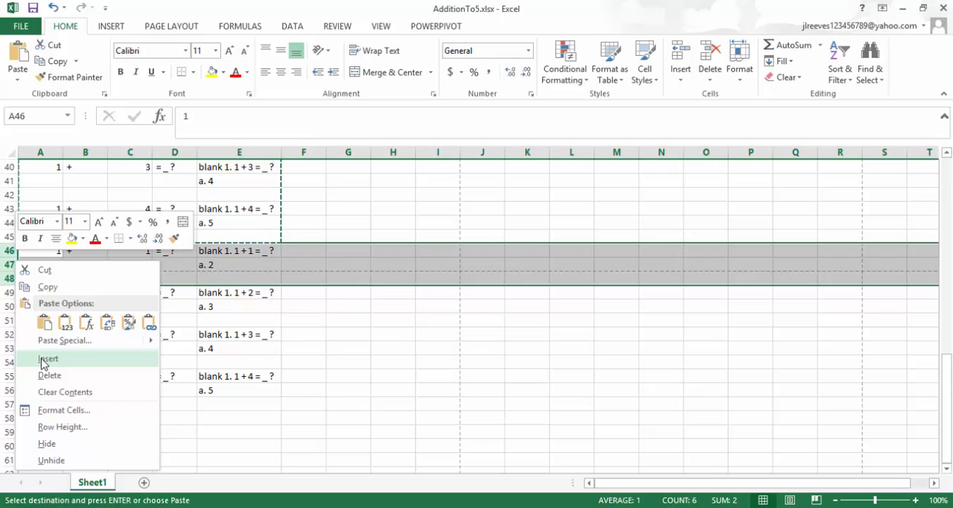
pyautogui.click(49, 377)
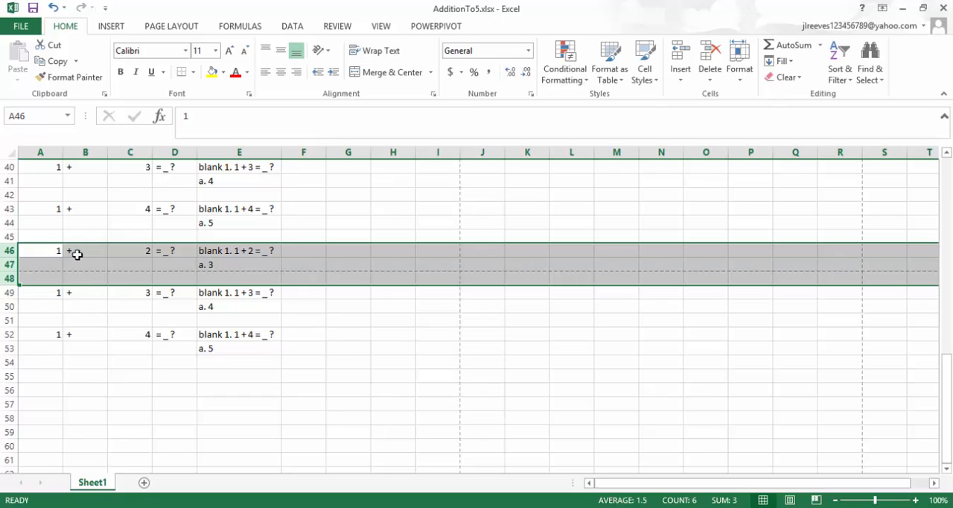
# Copy the first addends in A46:A52 over the second addends, starting at cell C46.
pyautogui.click(33, 252)
pyautogui.moveTo(33, 251); pyautogui.dragTo(41, 334)
pyautogui.hotkey('ctrl', 'c')
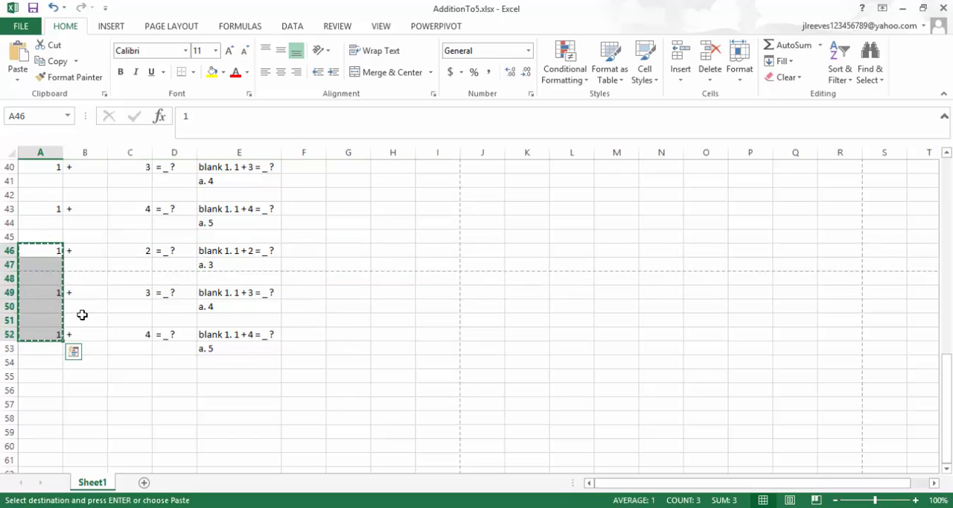
pyautogui.click(143, 250)
pyautogui.hotkey('ctrl', 'v')
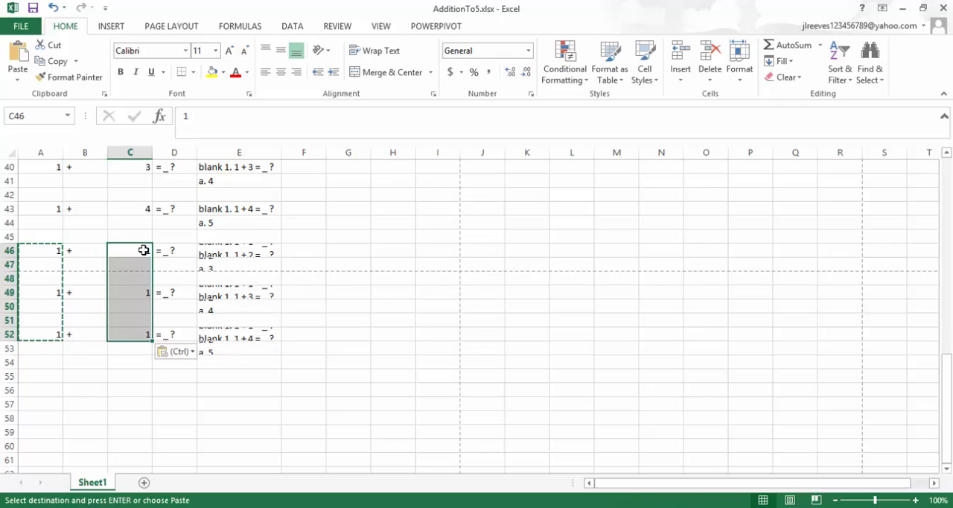
# Copy the second addends 2, 3 and 4 from C37:C43 into column A, starting at cell A46.
pyautogui.scroll(1, 140, 249)
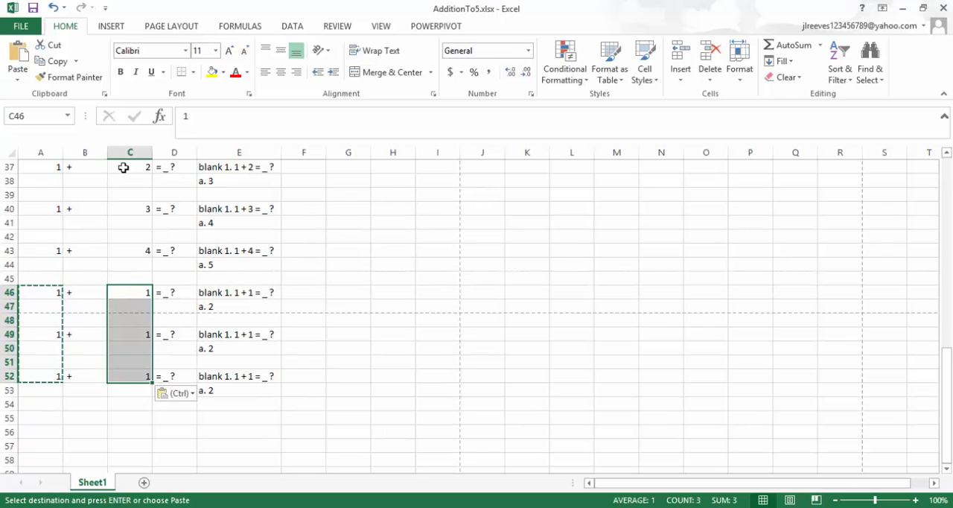
pyautogui.moveTo(125, 171); pyautogui.dragTo(136, 256)
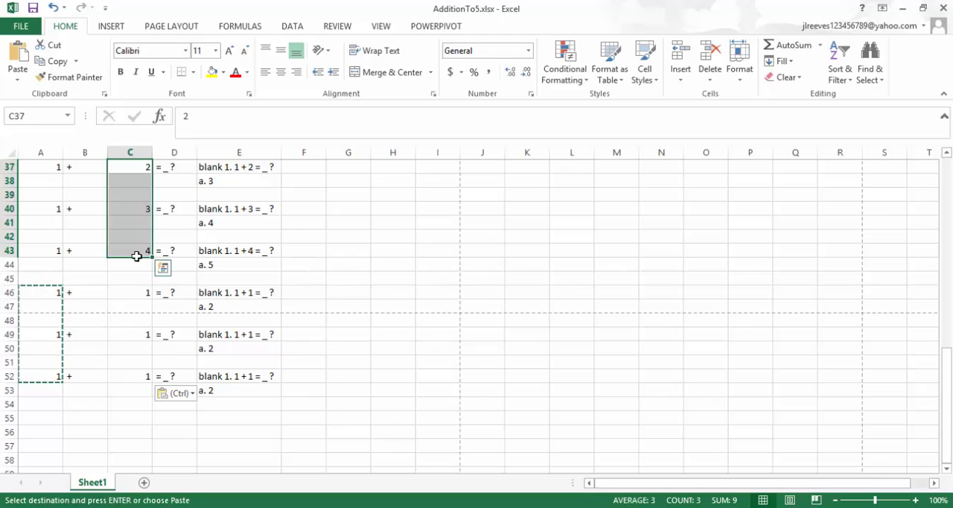
pyautogui.hotkey('ctrl', 'c')
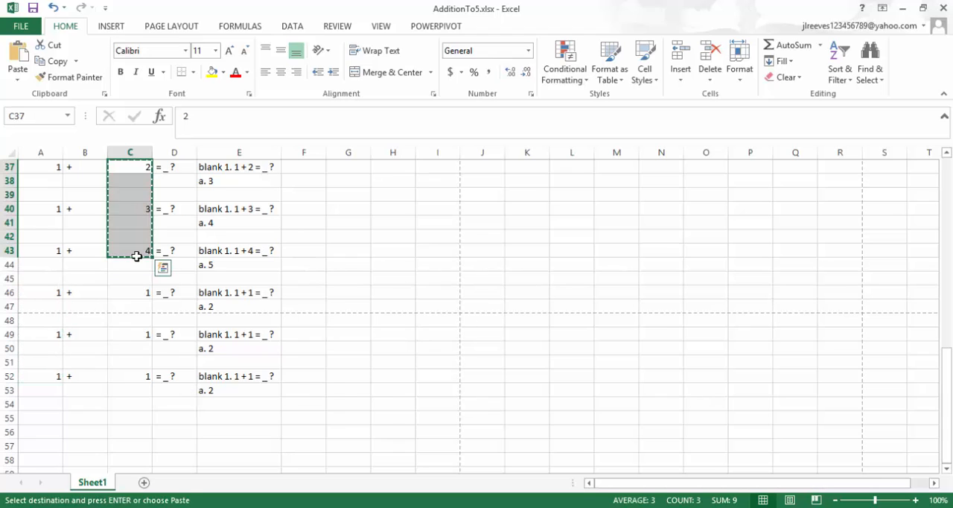
pyautogui.click(37, 288)
pyautogui.hotkey('ctrl', 'v')
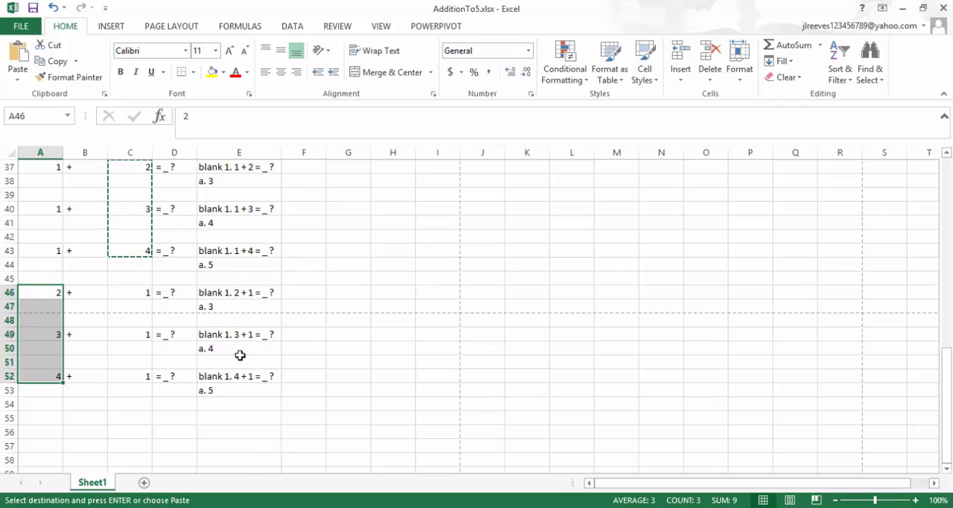
# Review the addition problems in rows 1 to 53 to work out which combinations within five are still missing.
pyautogui.scroll(12, 238, 356)
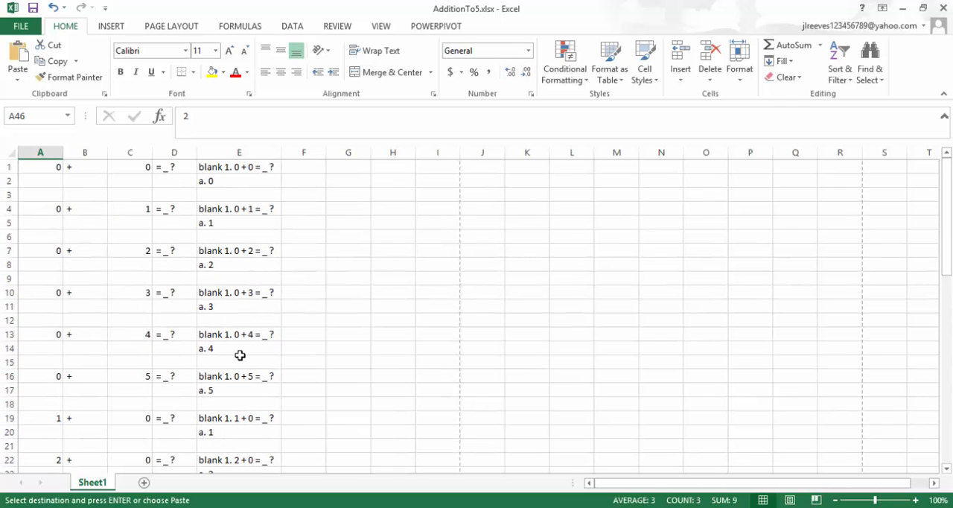
pyautogui.scroll(-3, 240, 355)
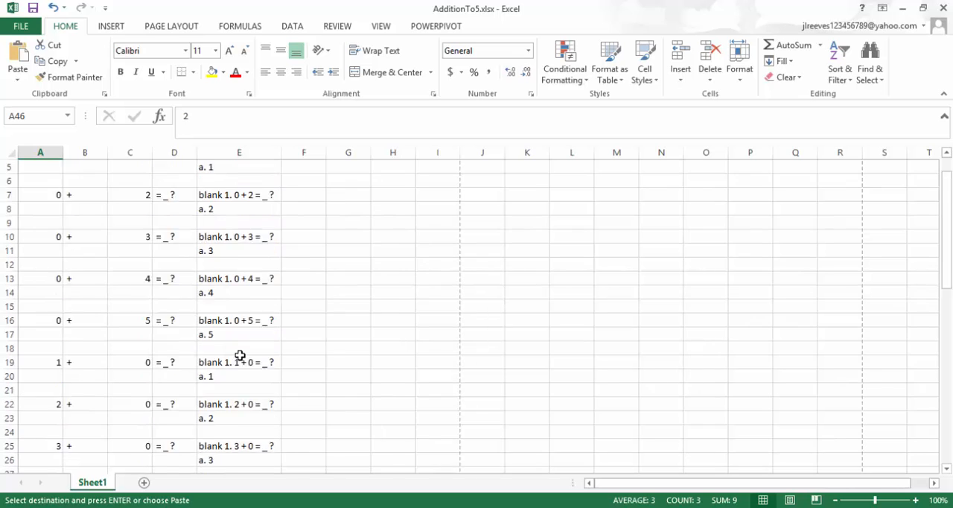
pyautogui.scroll(-2, 240, 355)
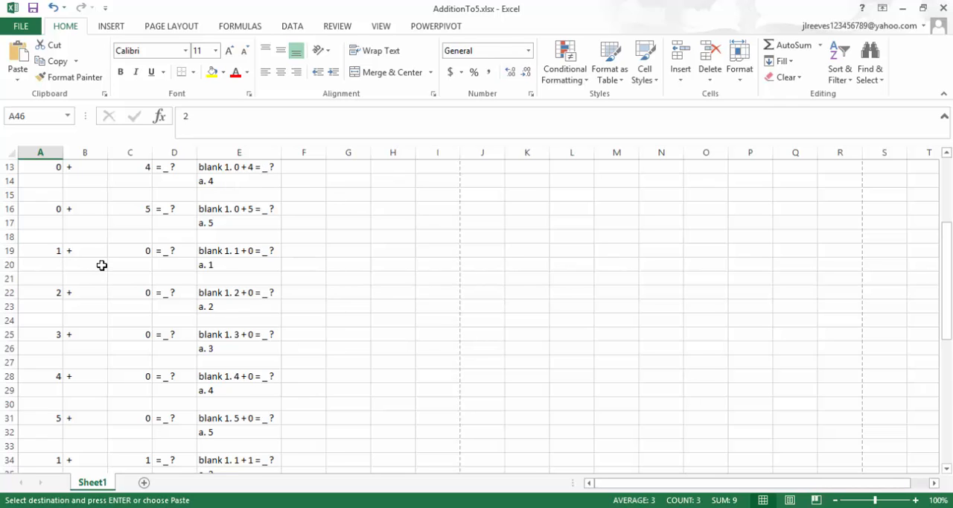
pyautogui.scroll(-1, 103, 271)
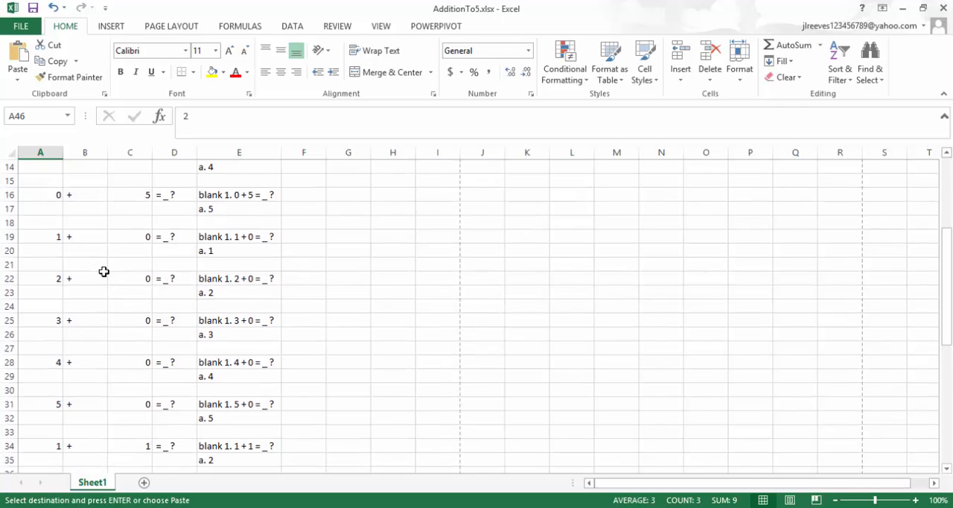
pyautogui.scroll(-2, 78, 343)
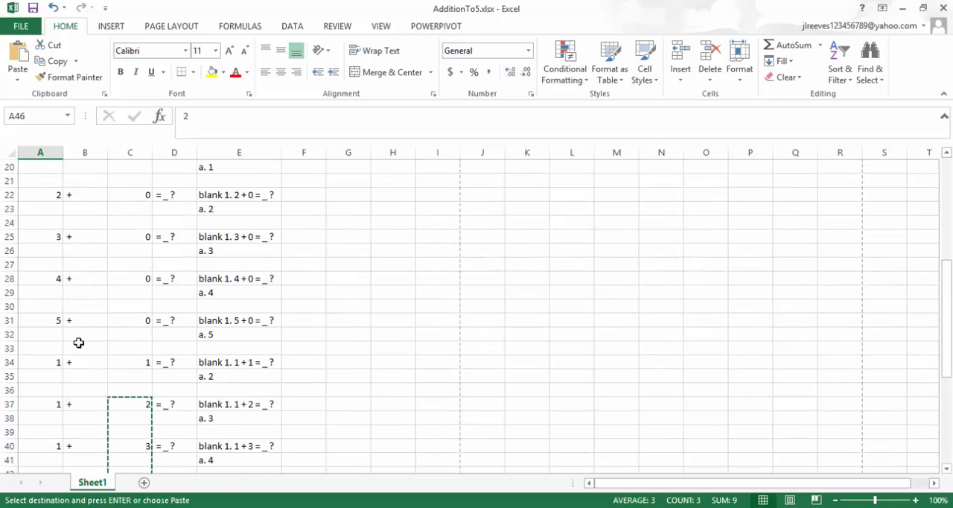
pyautogui.scroll(2, 78, 343)
pyautogui.scroll(-1, 78, 343)
pyautogui.scroll(-4, 78, 343)
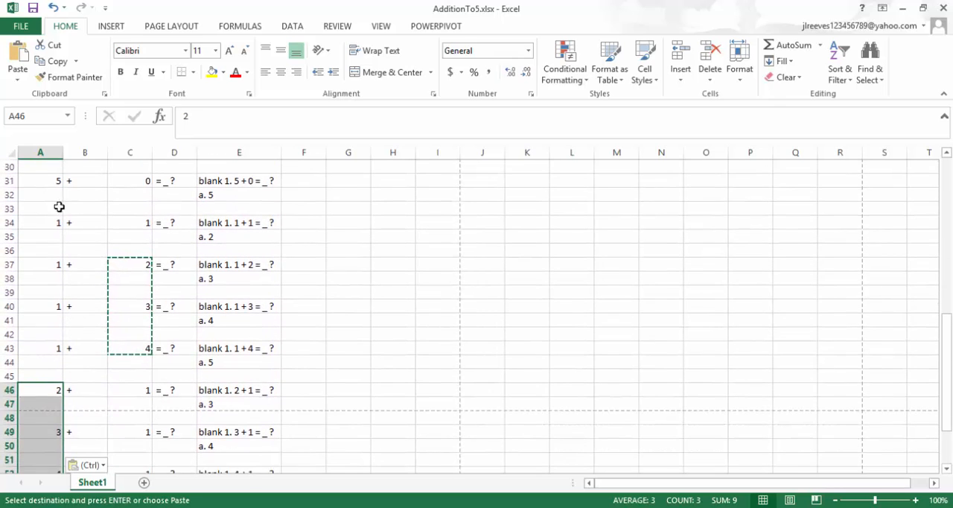
pyautogui.scroll(-1, 103, 306)
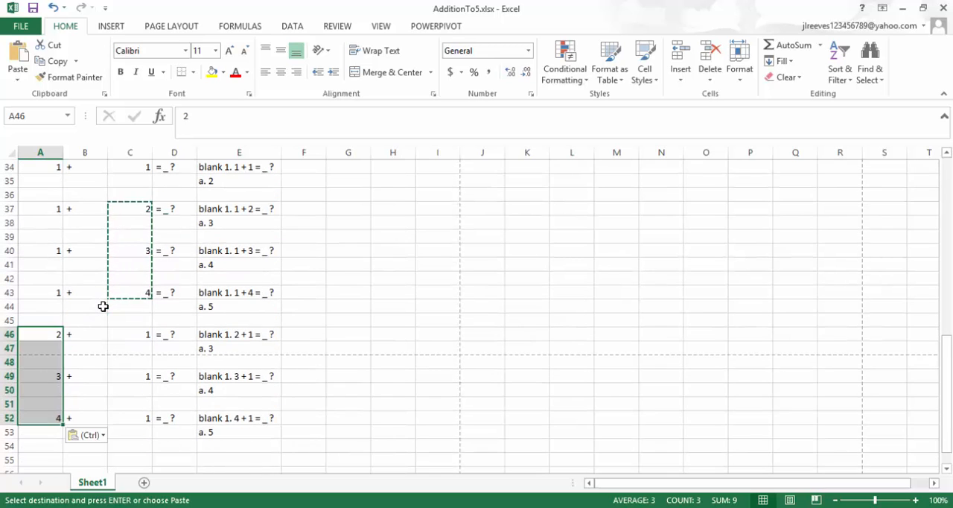
pyautogui.scroll(2, 103, 306)
pyautogui.scroll(9, 103, 306)
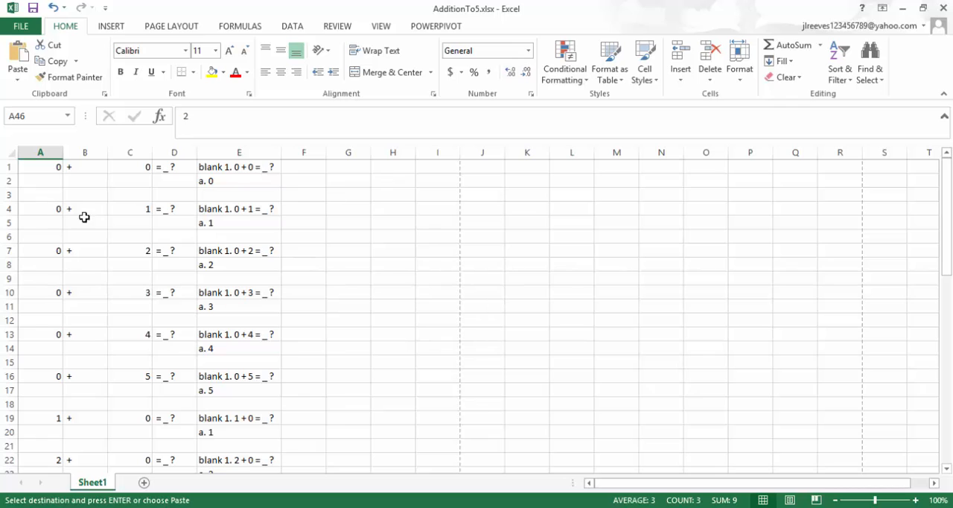
pyautogui.scroll(-11, 51, 337)
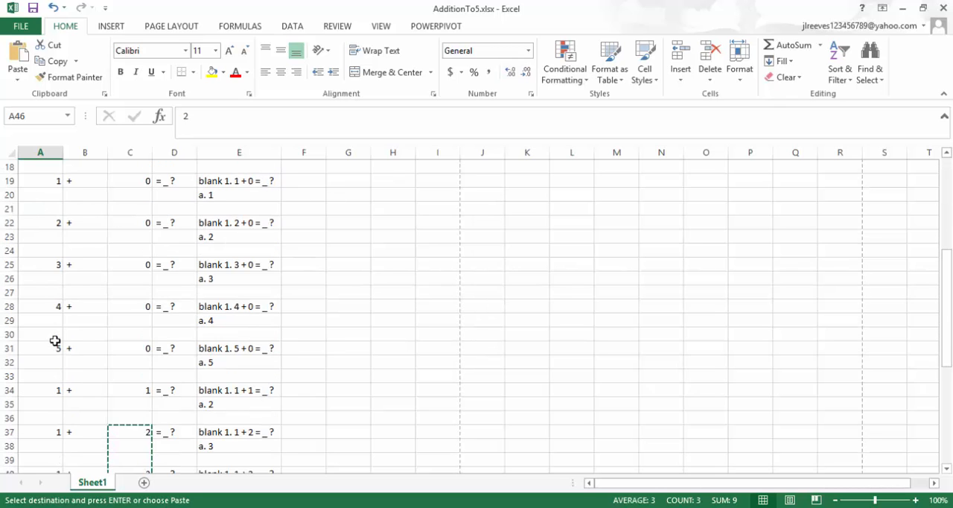
pyautogui.scroll(-2, 55, 341)
pyautogui.hotkey('ctrl', 'v')
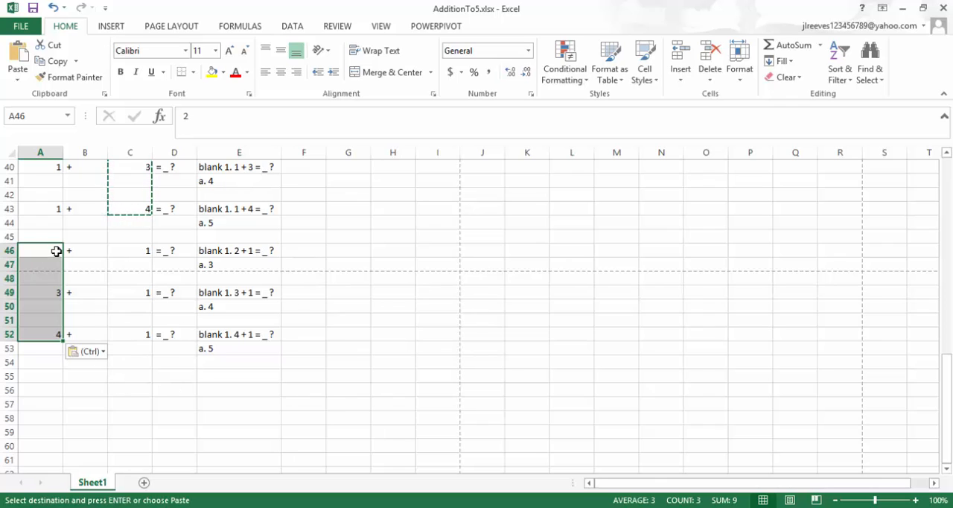
pyautogui.scroll(4, 172, 336)
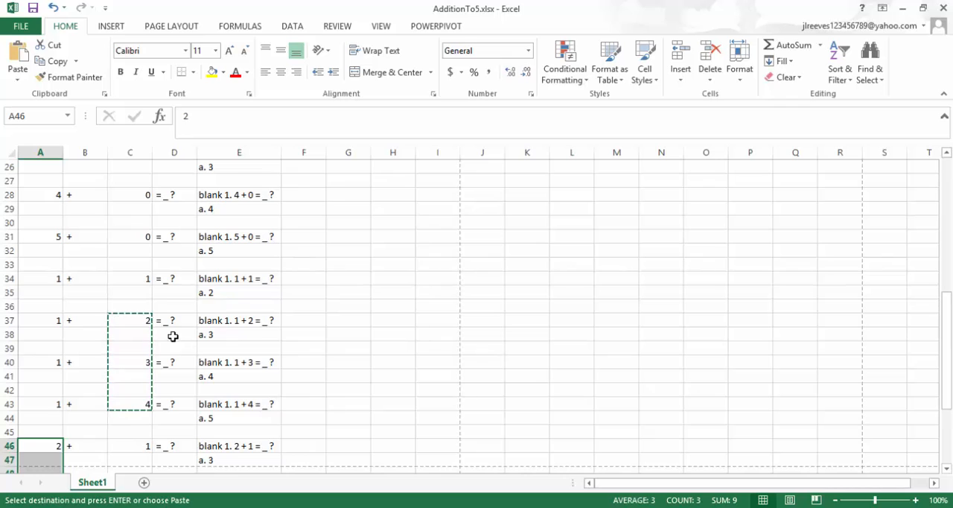
pyautogui.scroll(2, 172, 336)
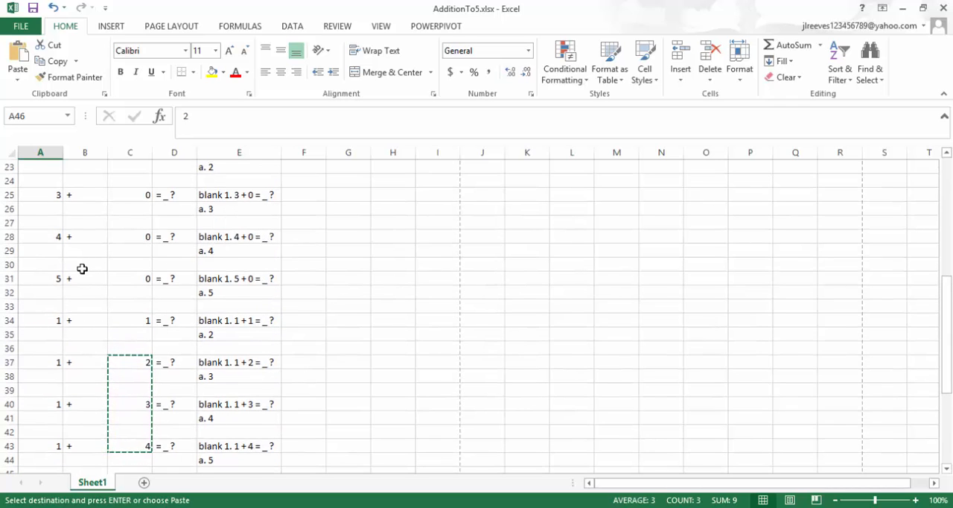
pyautogui.scroll(5, 81, 268)
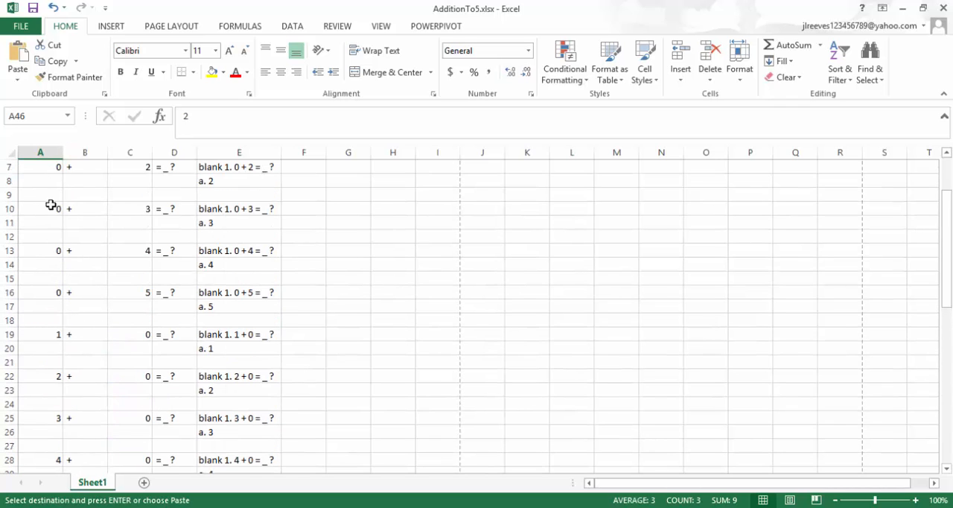
pyautogui.scroll(2, 51, 205)
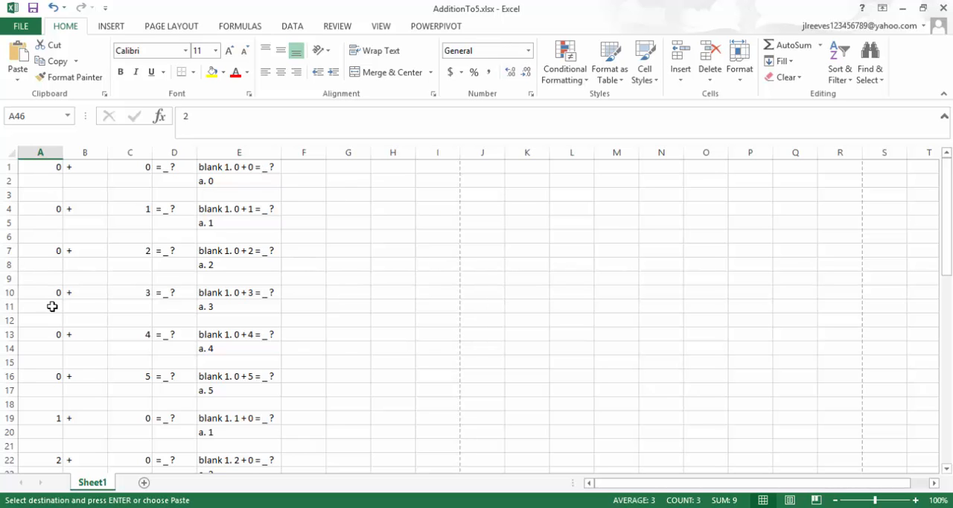
pyautogui.scroll(-4, 69, 396)
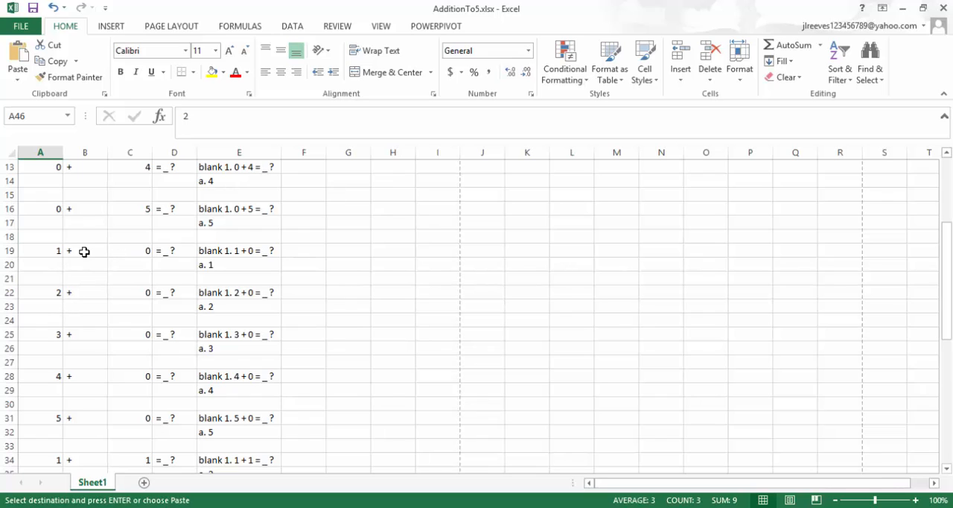
pyautogui.scroll(4, 84, 250)
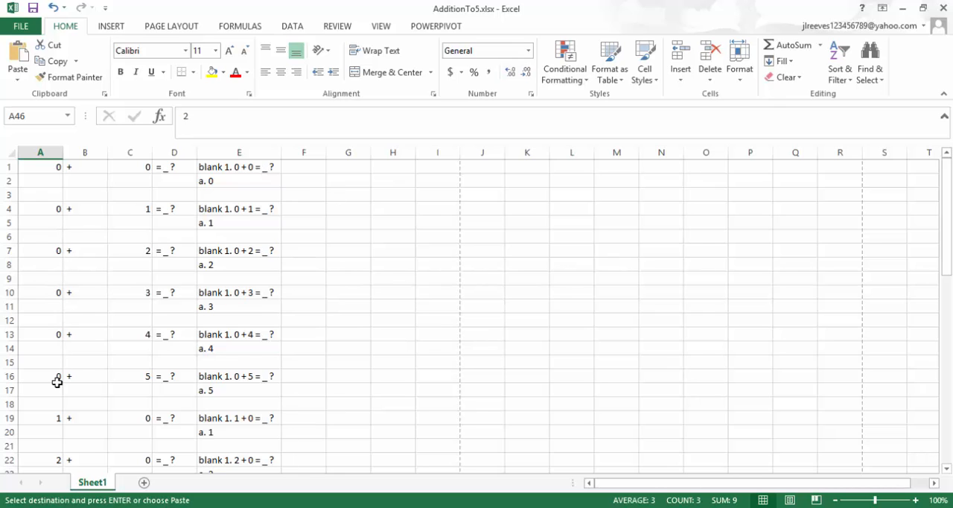
pyautogui.scroll(-4, 56, 382)
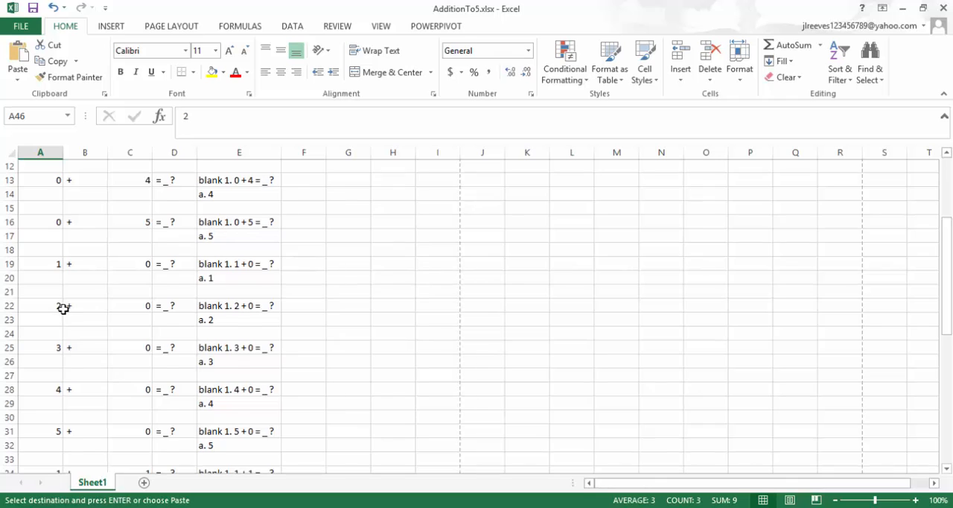
pyautogui.scroll(-2, 64, 308)
pyautogui.scroll(-4, 64, 308)
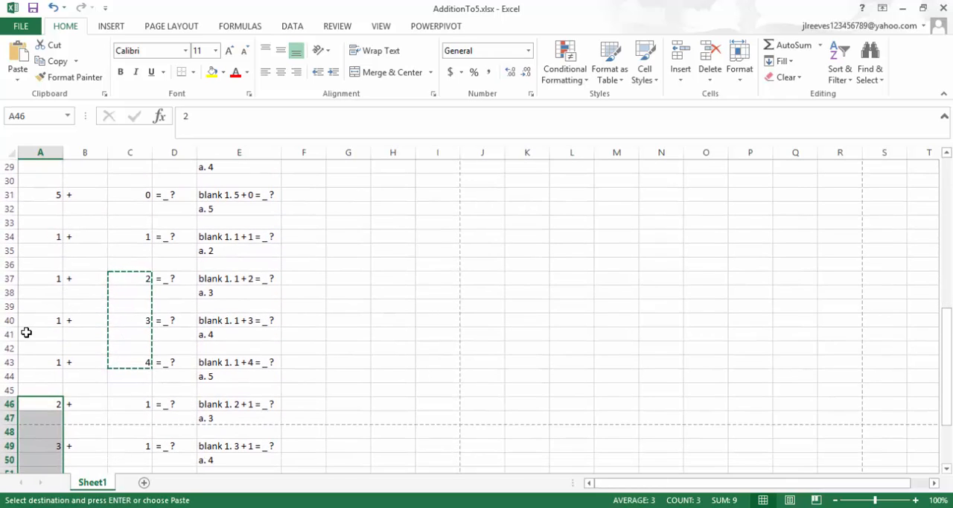
pyautogui.scroll(-2, 64, 374)
pyautogui.scroll(-1, 65, 374)
pyautogui.hotkey('ctrl', 'v')
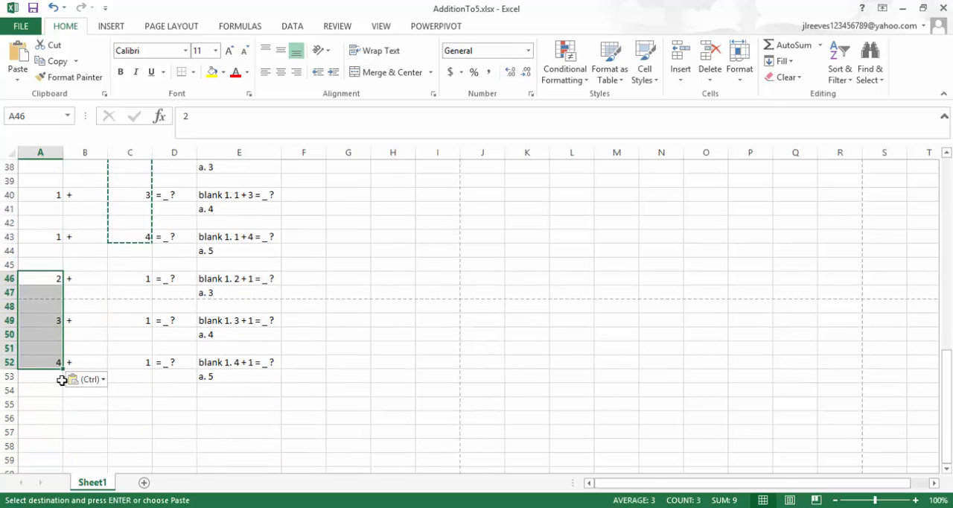
# Copy the 2 + 1 and 3 + 1 problems in A46:E51 and paste them below the list, starting at cell A54.
pyautogui.click(52, 282)
pyautogui.moveTo(54, 283); pyautogui.dragTo(234, 351)
pyautogui.hotkey('ctrl', 'c')
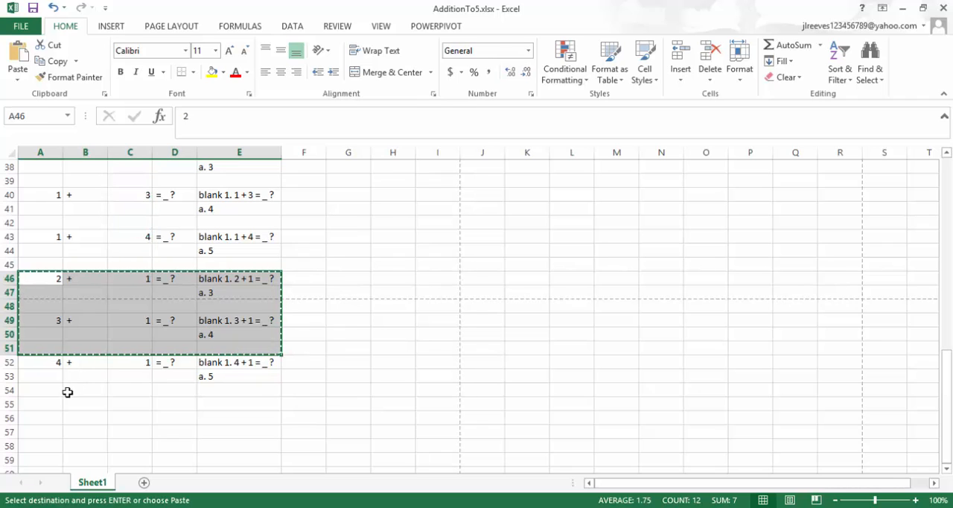
pyautogui.click(34, 391)
pyautogui.hotkey('ctrl', 'v')
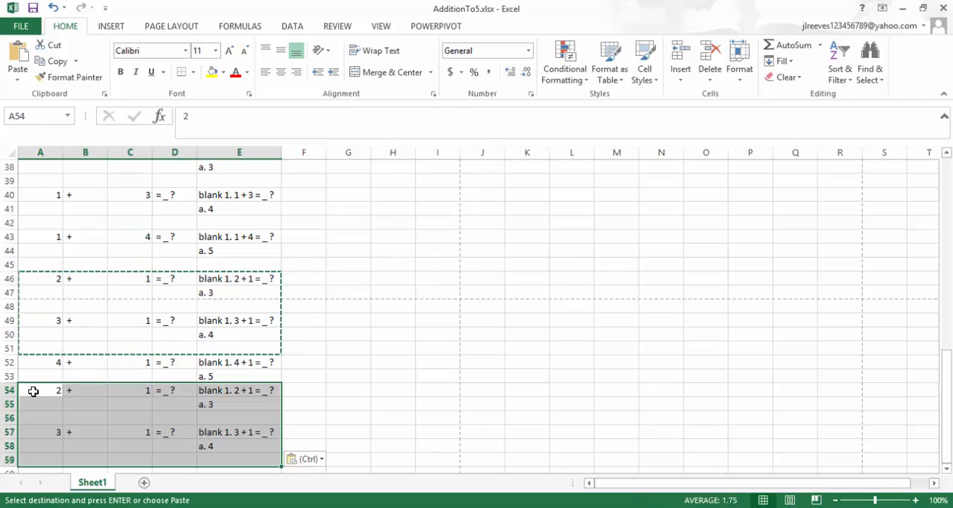
pyautogui.scroll(-2, 130, 390)
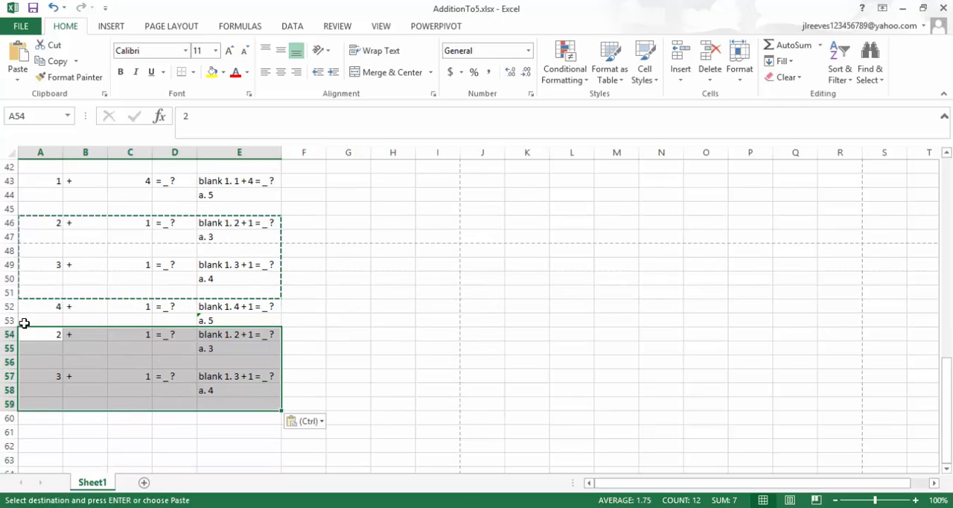
# Change the problems in rows 54 and 57 to 2 + 2 and 2 + 3, and insert a blank row above row 54.
pyautogui.click(141, 336)
pyautogui.write('2')
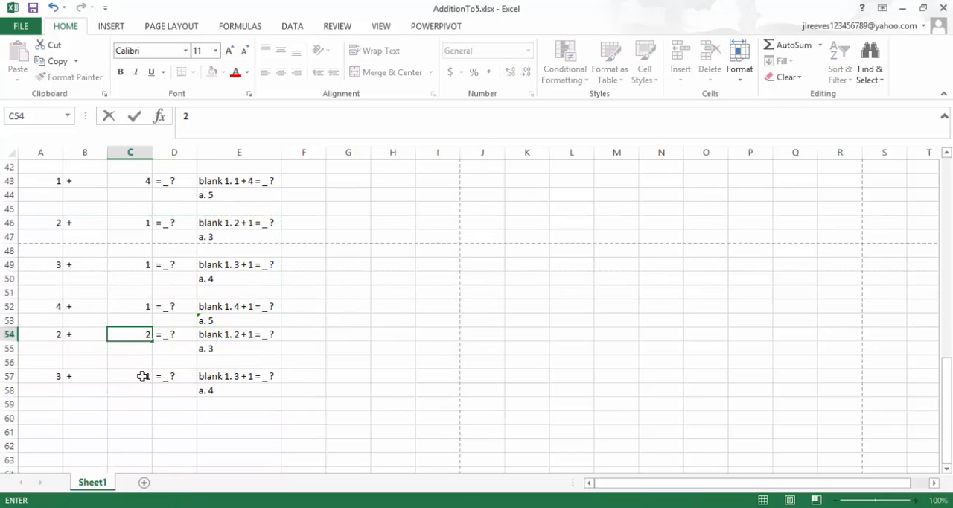
pyautogui.click(46, 375)
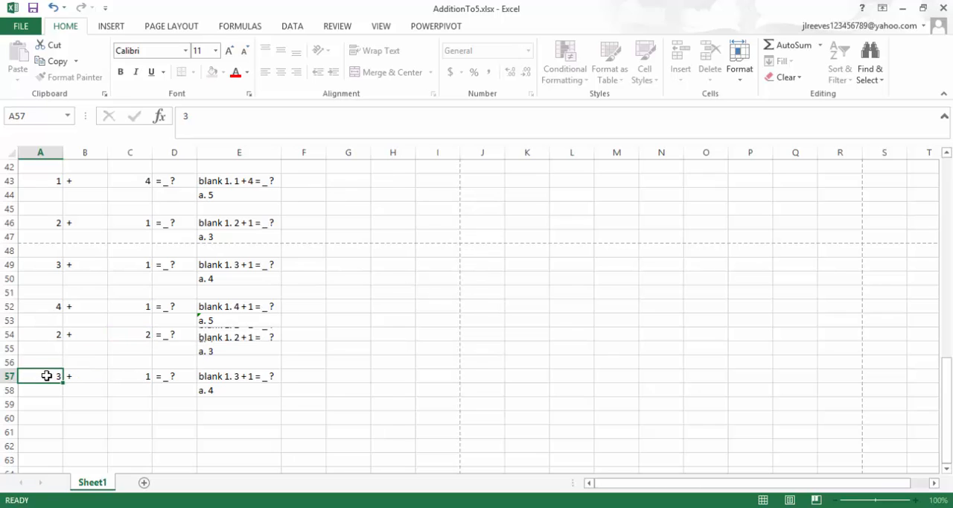
pyautogui.write('2')
pyautogui.click(130, 373)
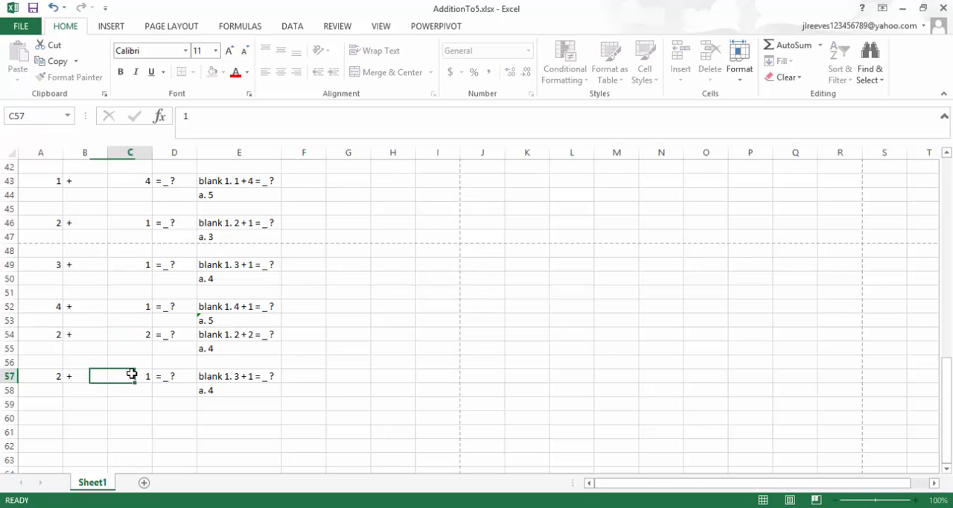
pyautogui.write('3')
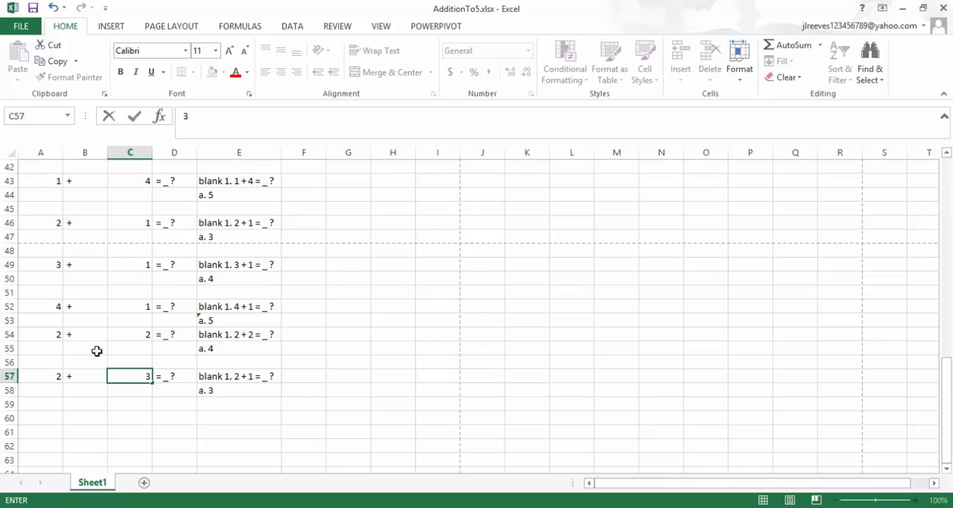
pyautogui.rightClick(10, 333)
pyautogui.click(49, 222)
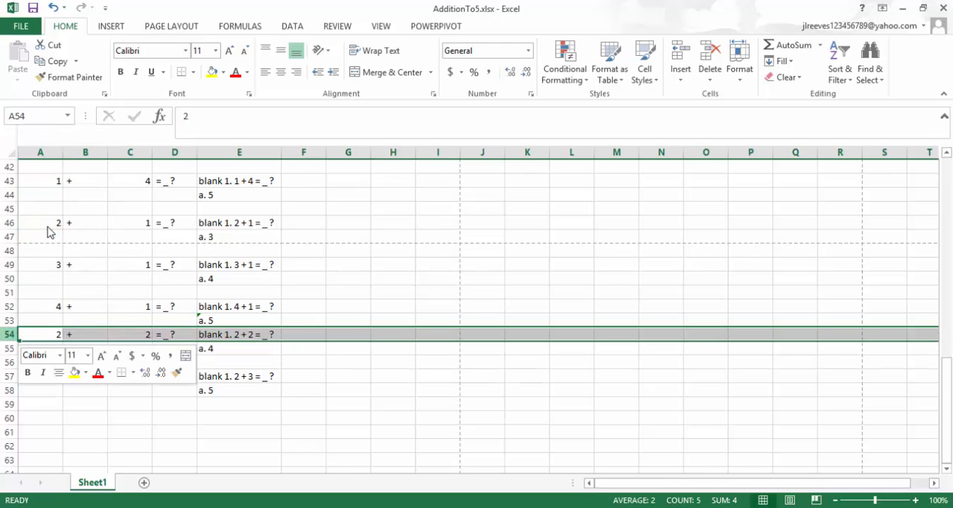
# Copy the 2 + 3 problem in A58:E60 to cell A61 and change the copy's addends to 3 + 2.
pyautogui.moveTo(54, 389); pyautogui.dragTo(214, 411)
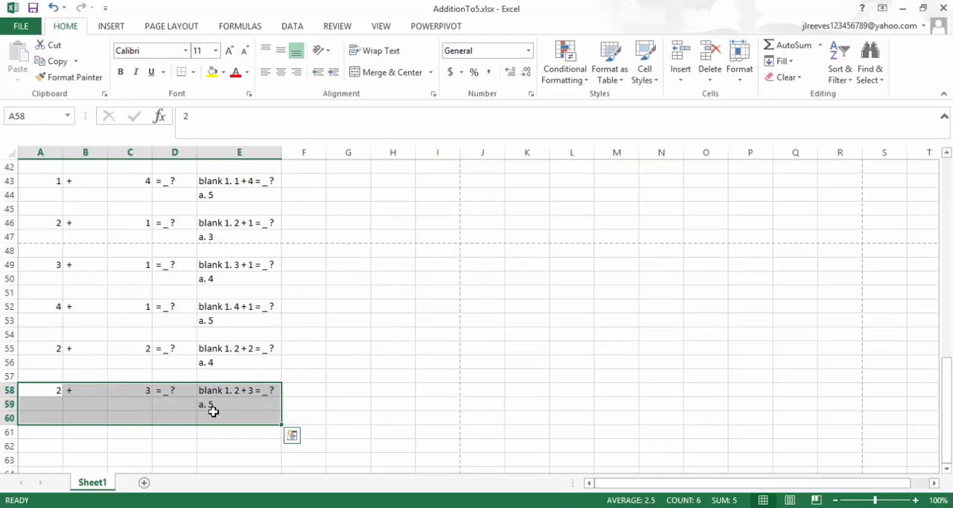
pyautogui.hotkey('ctrl', 'c')
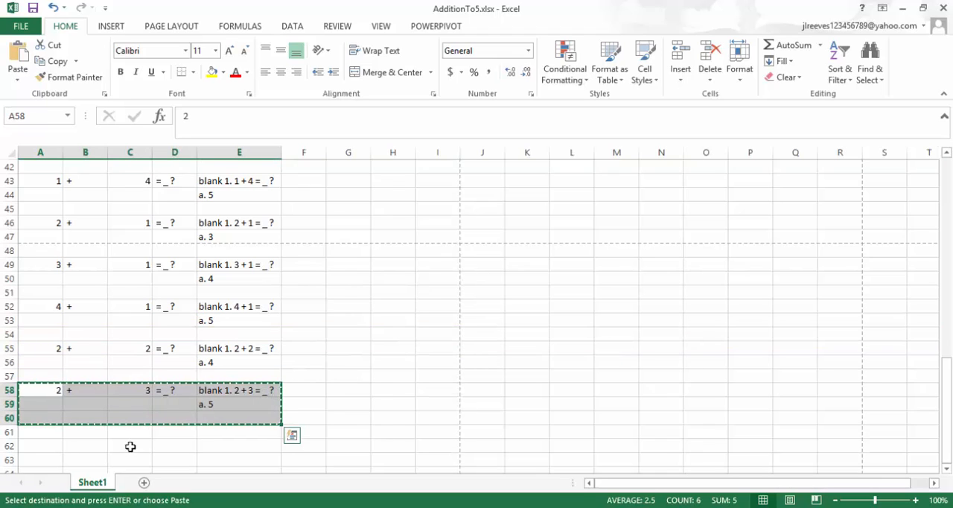
pyautogui.click(41, 433)
pyautogui.hotkey('ctrl', 'v')
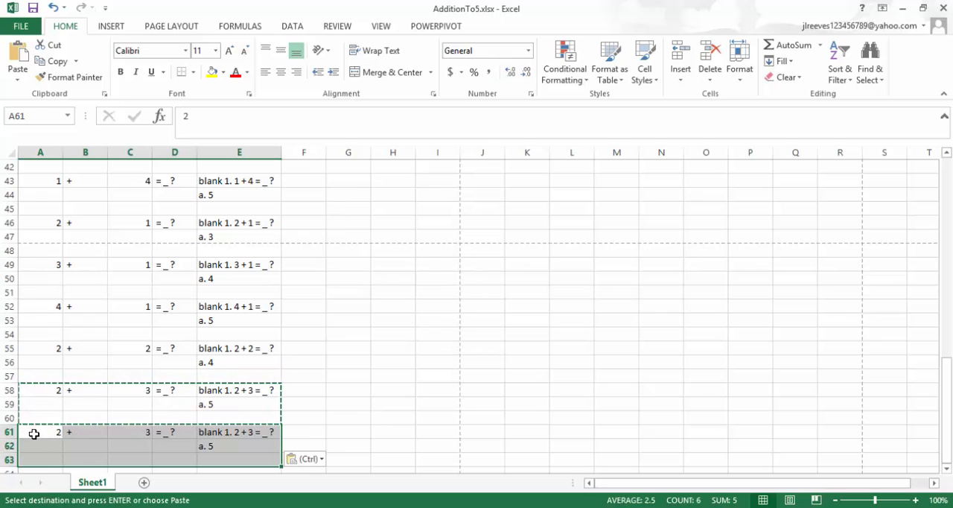
pyautogui.click(35, 433)
pyautogui.write('3')
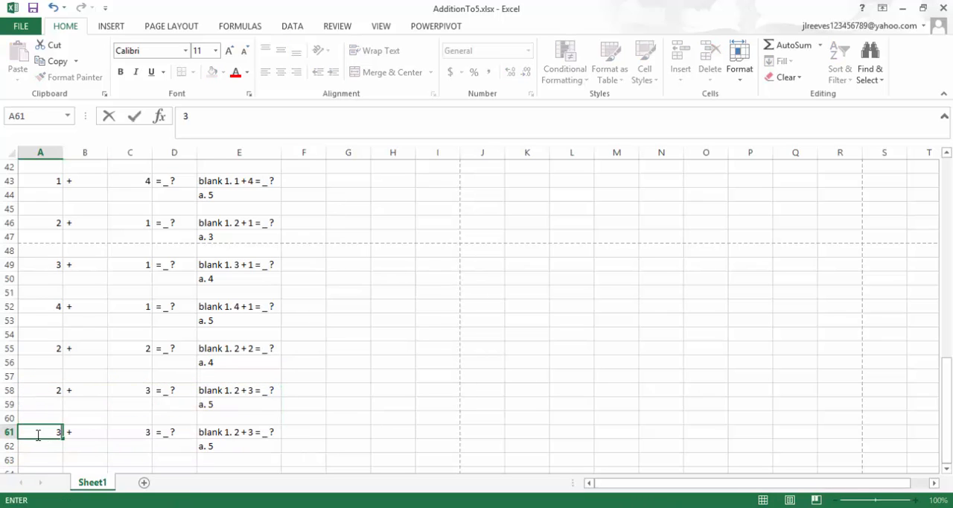
pyautogui.click(144, 433)
pyautogui.write('2')
pyautogui.press('Return')
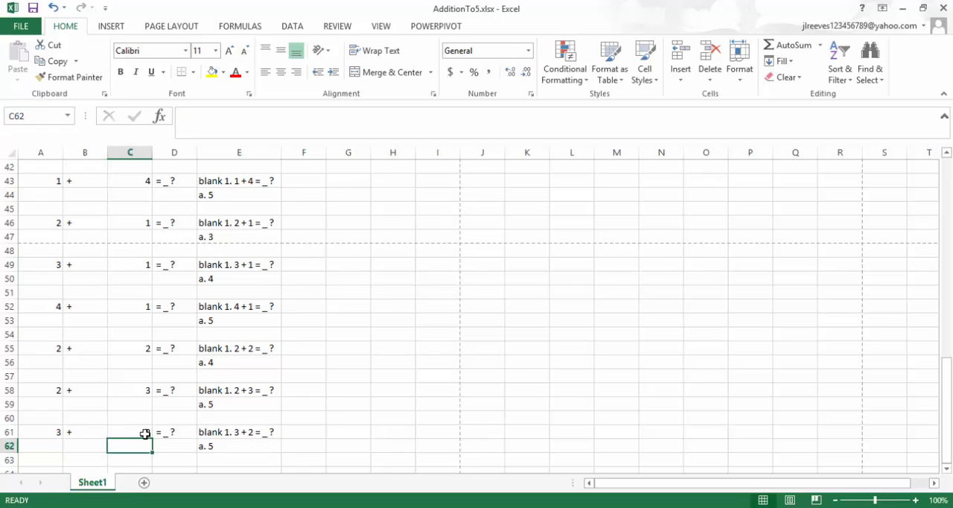
# Review the whole problem list in rows 1 to 62 to check that every addition combination within five is included.
pyautogui.scroll(14, 150, 325)
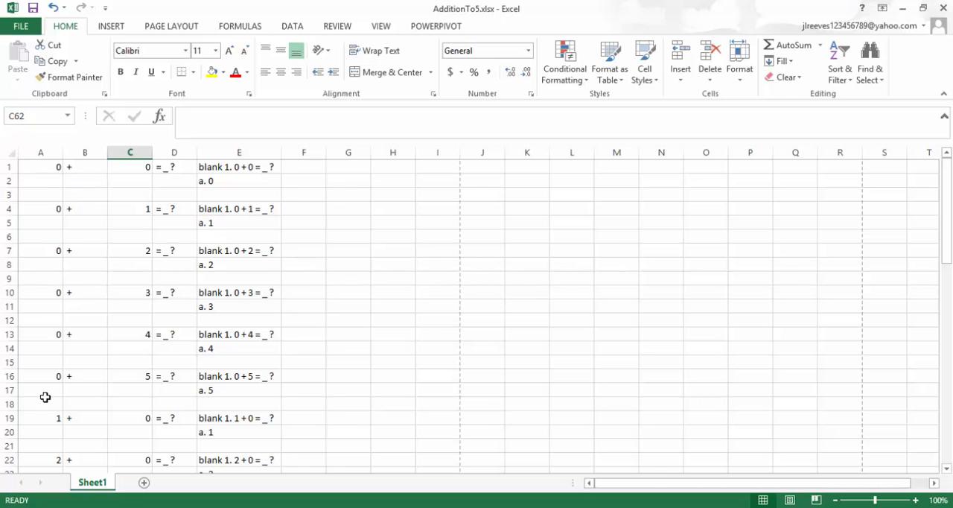
pyautogui.scroll(-4, 44, 397)
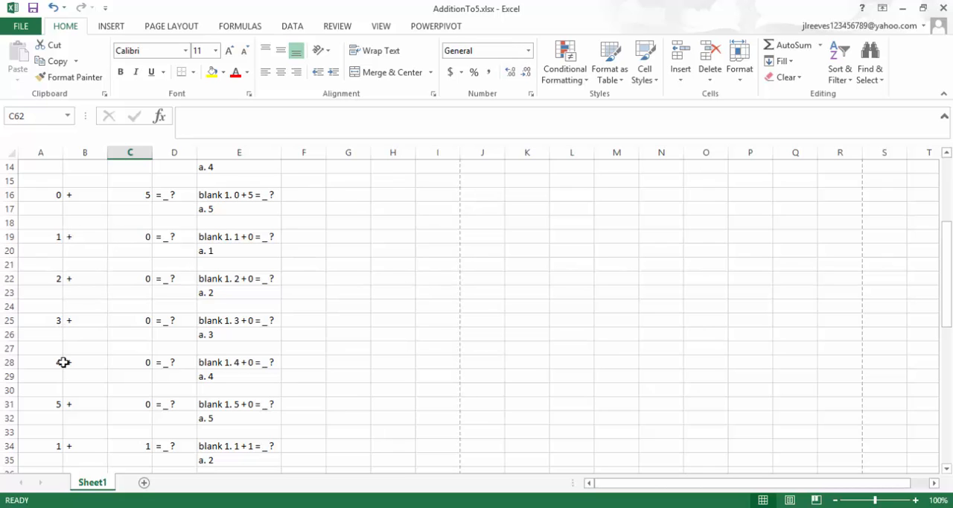
pyautogui.scroll(-2, 64, 362)
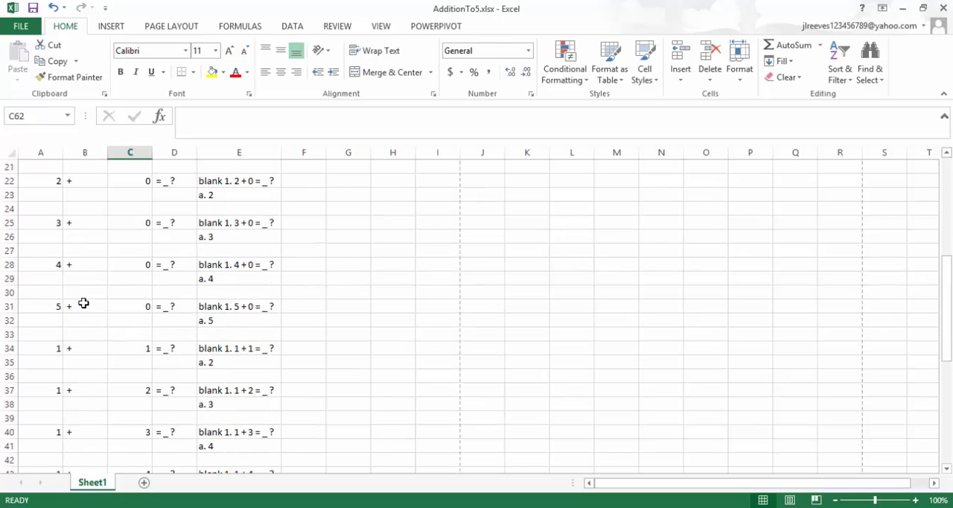
pyautogui.scroll(-2, 83, 303)
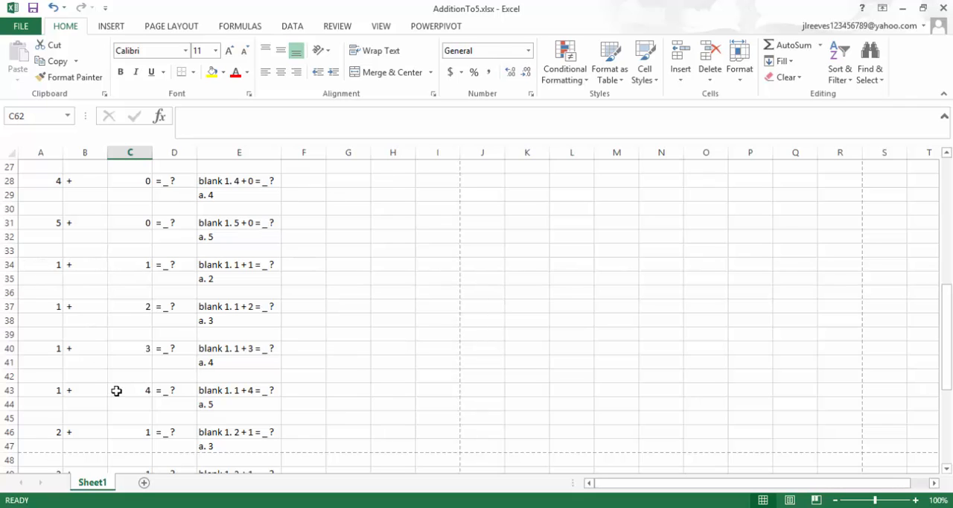
pyautogui.scroll(-3, 116, 391)
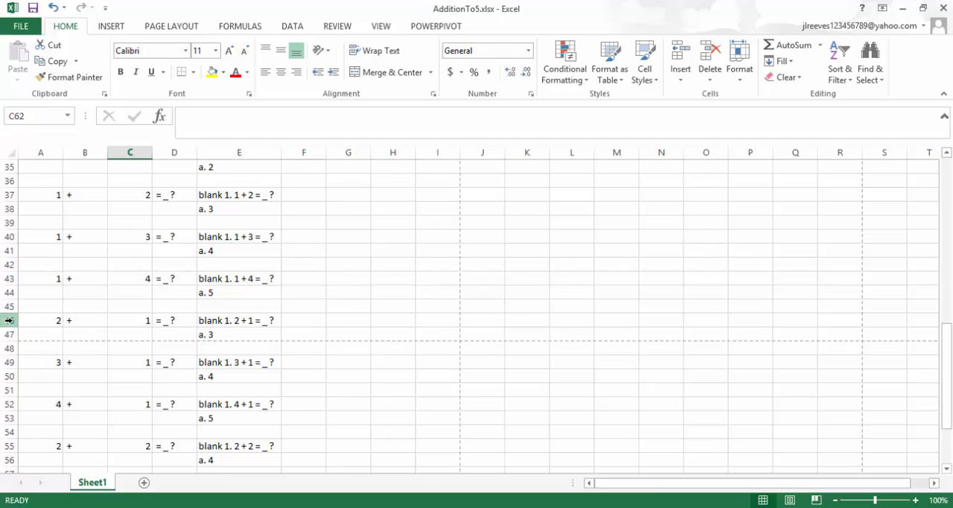
pyautogui.scroll(-3, 95, 383)
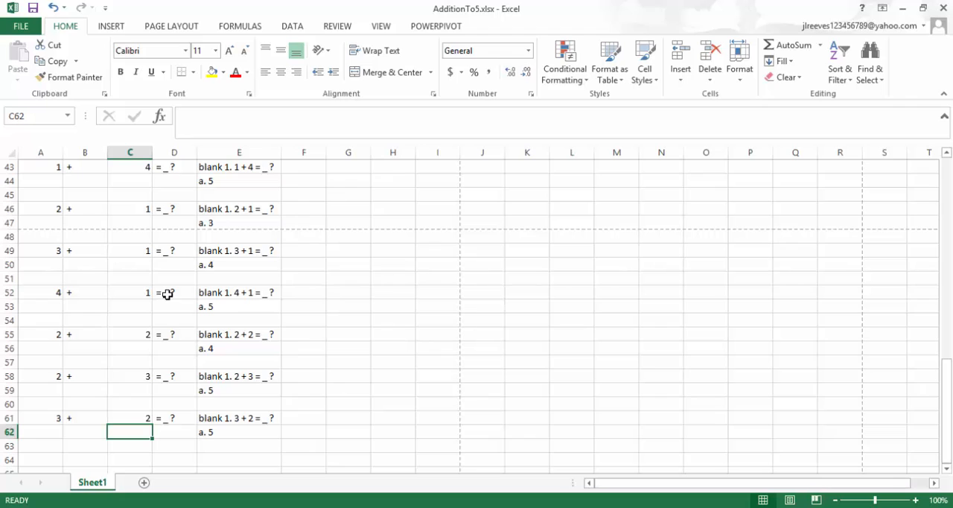
pyautogui.scroll(-1, 155, 314)
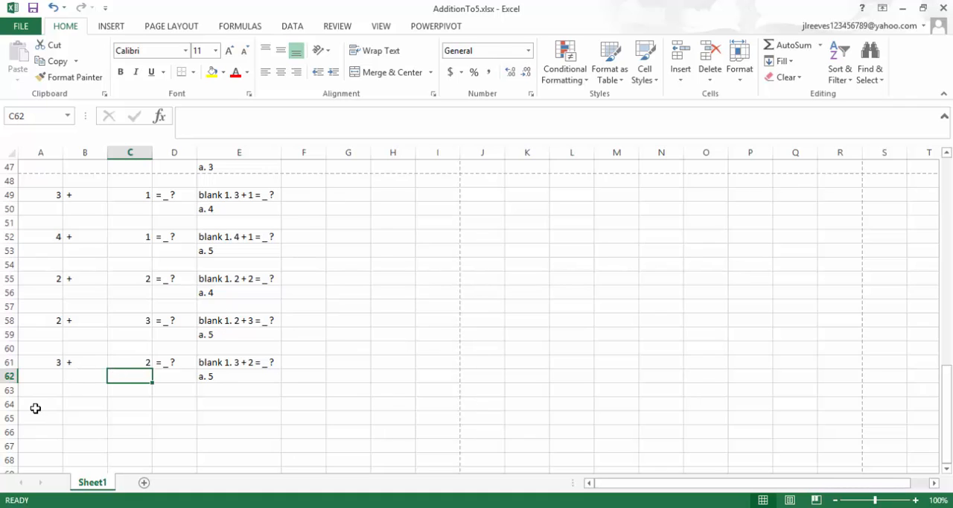
pyautogui.scroll(5, 79, 317)
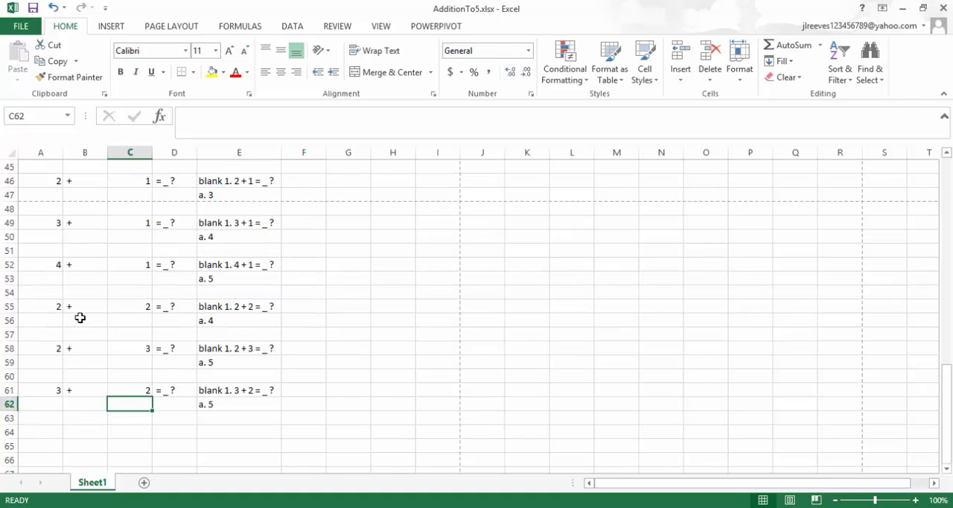
pyautogui.scroll(10, 79, 317)
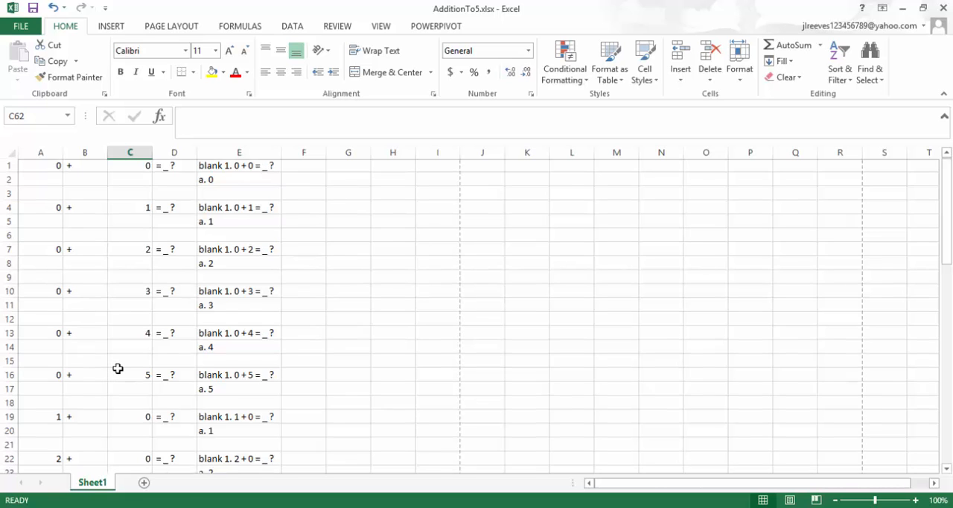
pyautogui.scroll(-4, 118, 367)
pyautogui.scroll(-12, 118, 368)
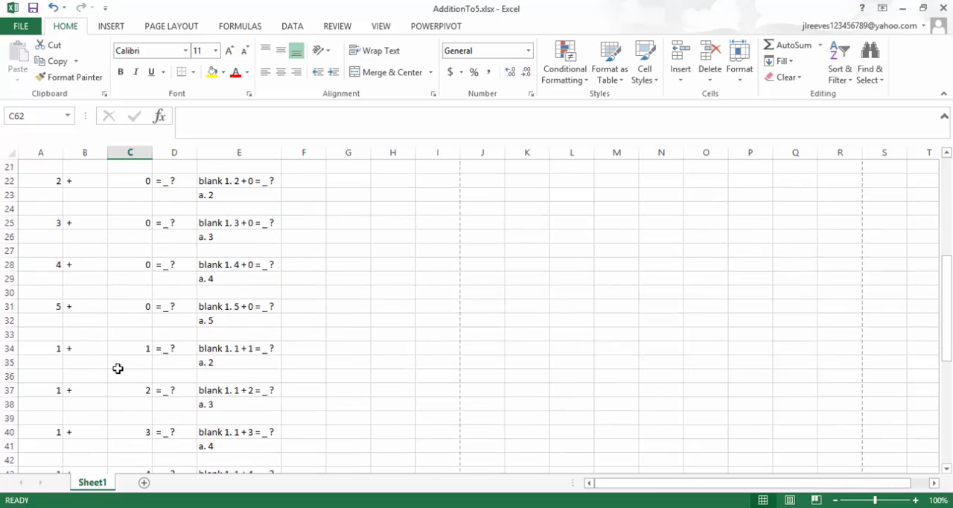
pyautogui.scroll(-1, 118, 368)
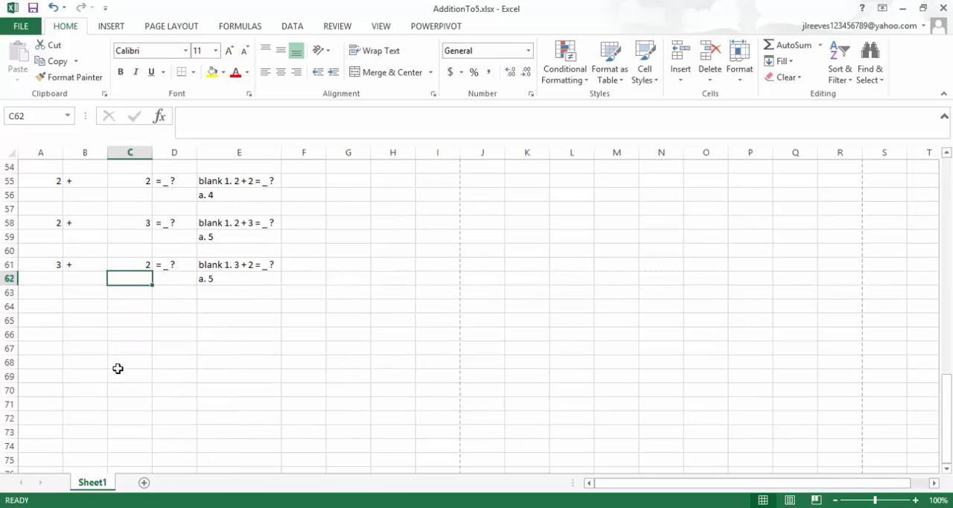
pyautogui.scroll(1, 117, 368)
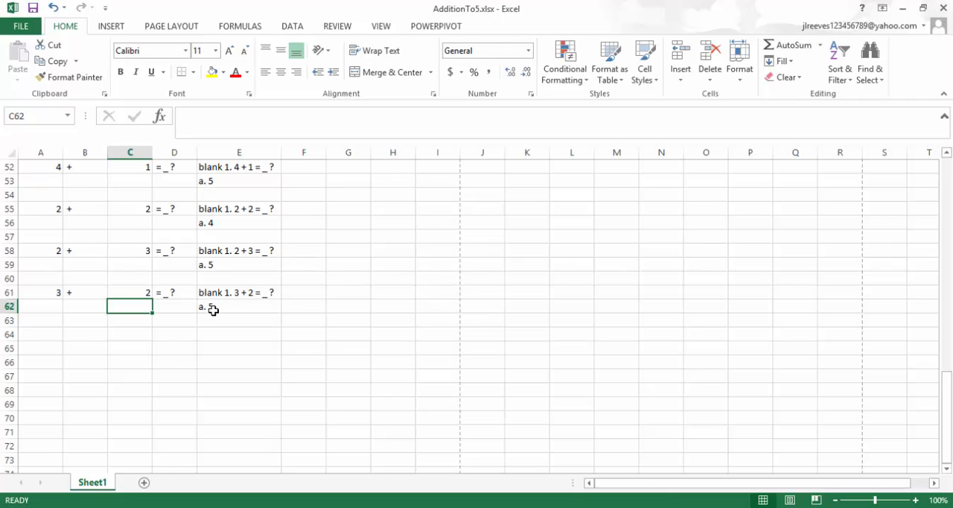
# Copy the generated question and answer lines in E1:E62 and switch to the Blackboard Quiz Generator page in Chrome.
pyautogui.moveTo(213, 310); pyautogui.dragTo(219, 116)
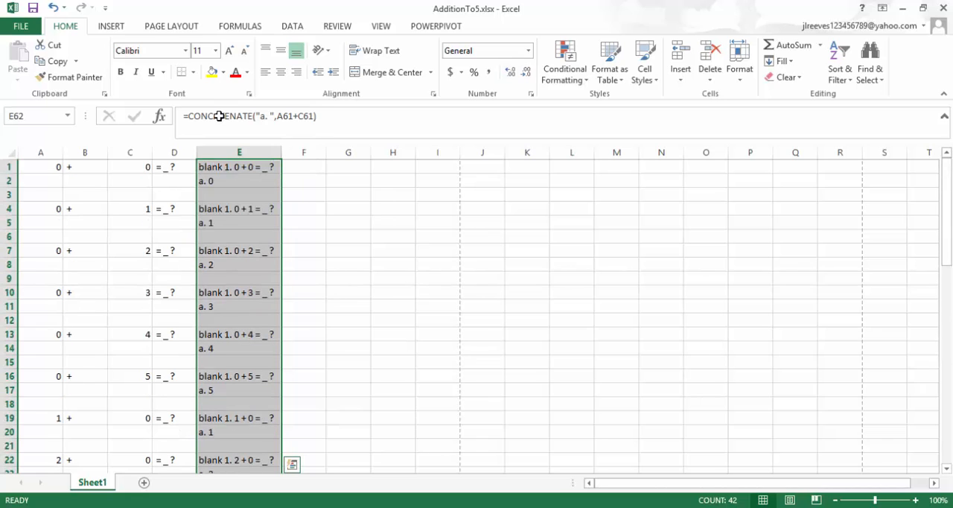
pyautogui.hotkey('ctrl', 'c')
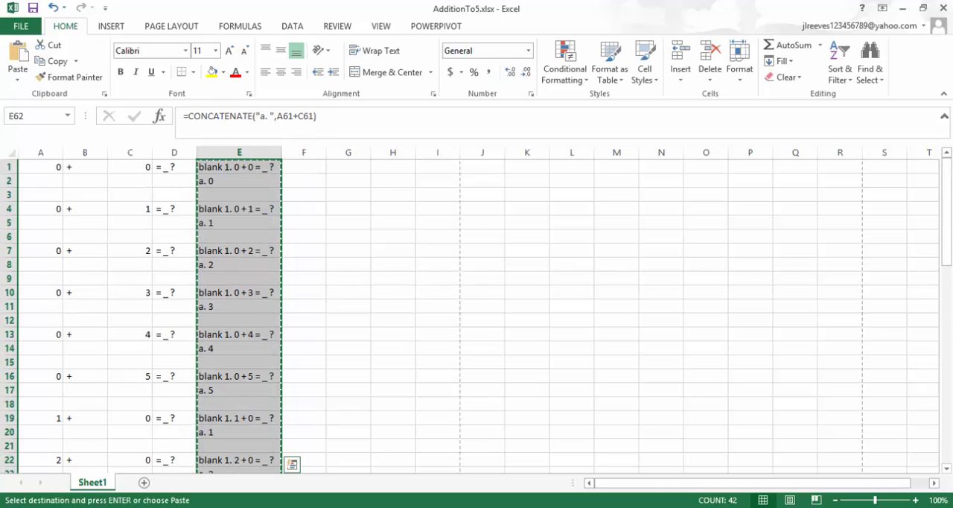
pyautogui.click(99, 507)
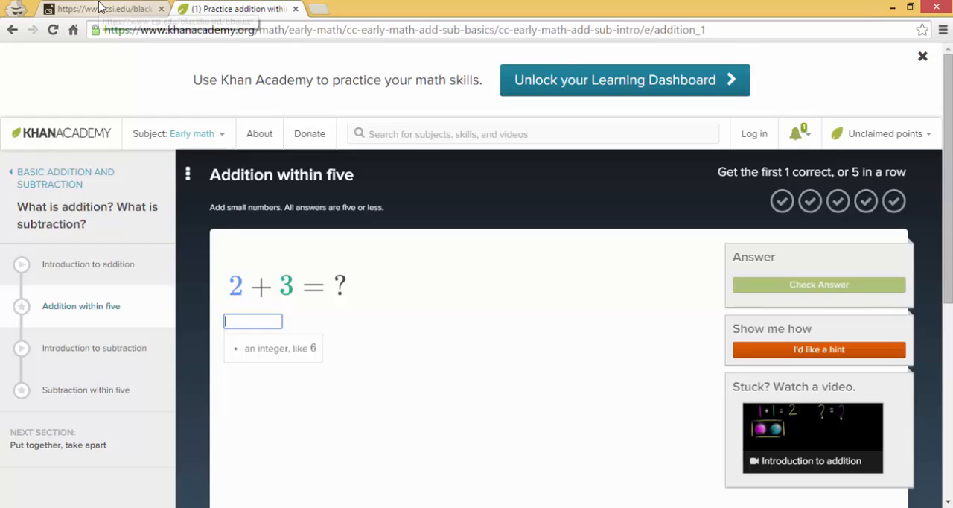
pyautogui.click(97, 9)
# Name the quiz "Simple Addition up to 5".
pyautogui.click(331, 175)
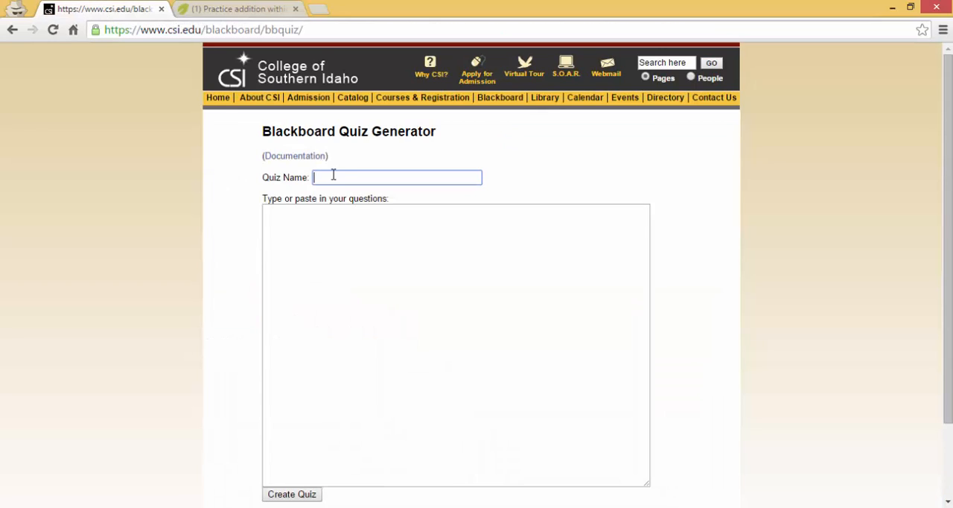
pyautogui.click(332, 174)
pyautogui.write('Simpl')
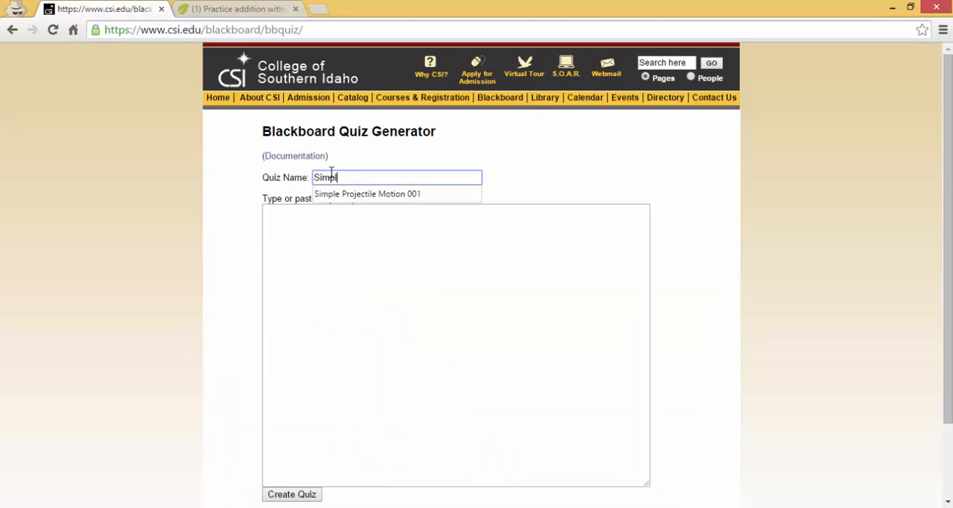
pyautogui.write('e Addition up to 5')
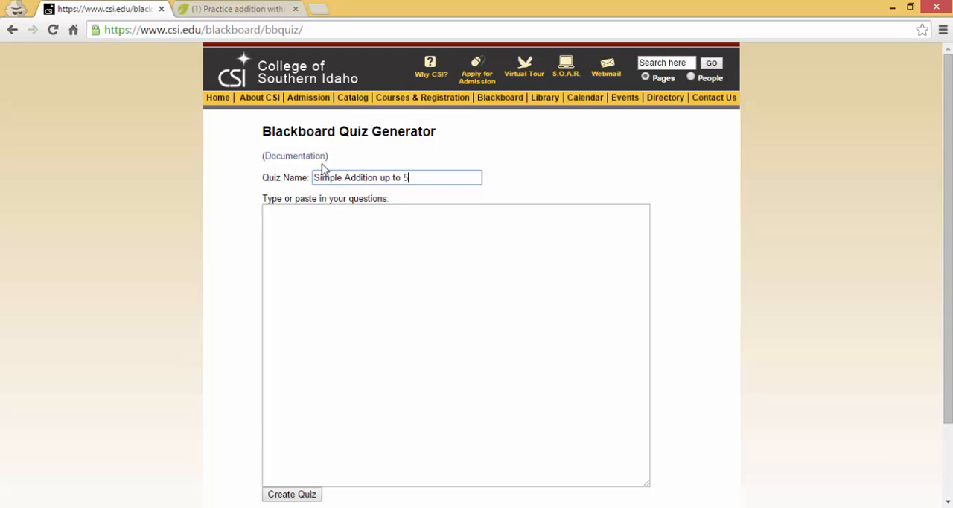
# Paste the copied question and answer lines into the quiz generator as the quiz's questions.
pyautogui.click(321, 239)
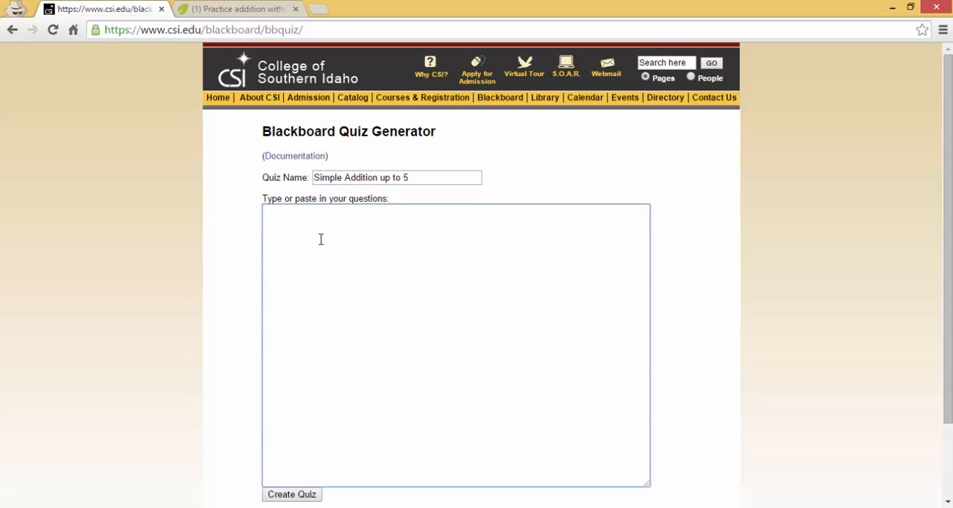
pyautogui.hotkey('ctrl', 'v')
pyautogui.scroll(-3, 123, 395)
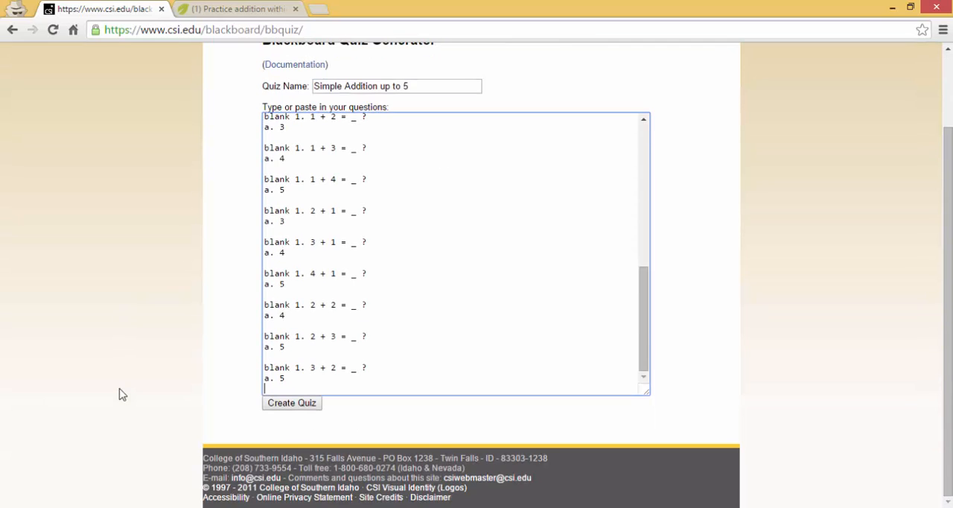
# Create the quiz from the pasted questions and download the generated package.
pyautogui.click(296, 411)
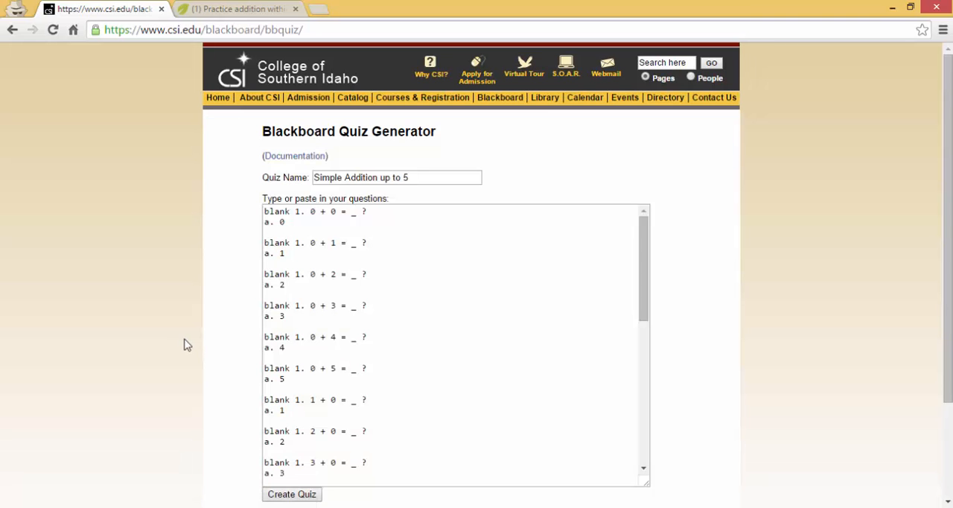
pyautogui.scroll(-3, 189, 396)
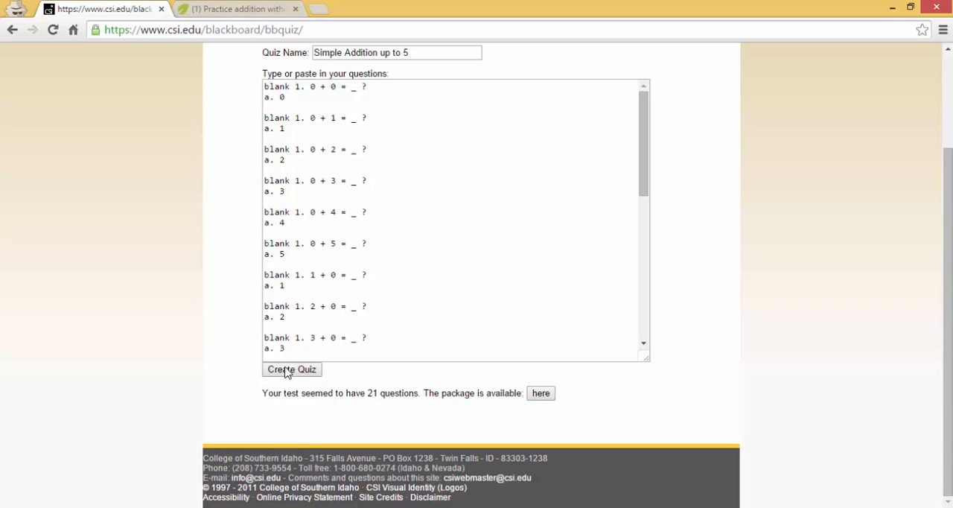
pyautogui.click(539, 396)
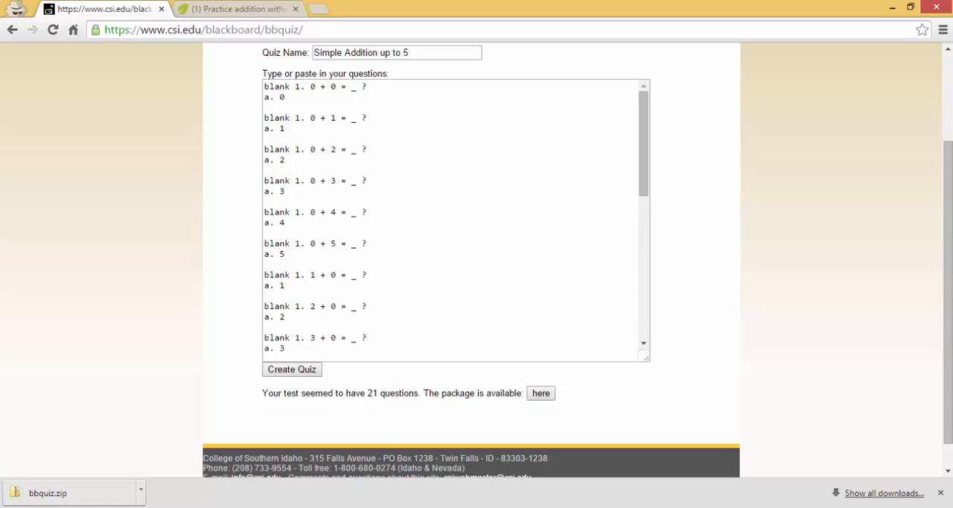
# Open the quiz generator's documentation and examine the formatting rules and examples for each question type.
pyautogui.hotkey('alt', 'Tab')
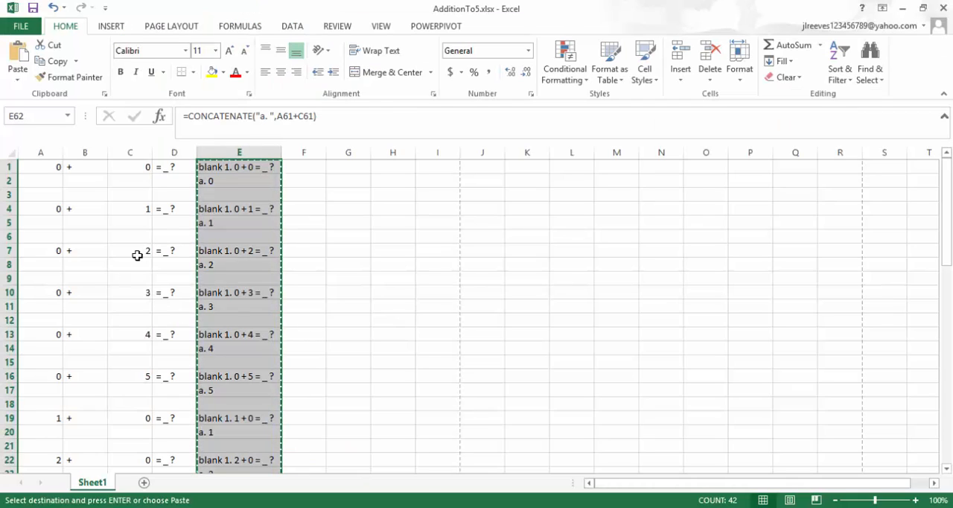
pyautogui.hotkey('alt', 'Tab')
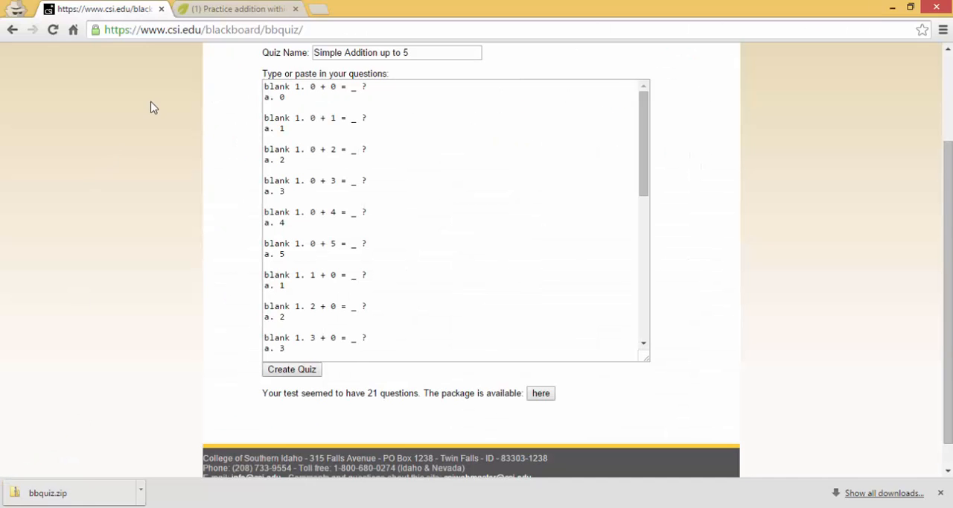
pyautogui.scroll(1, 153, 103)
pyautogui.scroll(1, 152, 102)
pyautogui.click(277, 157)
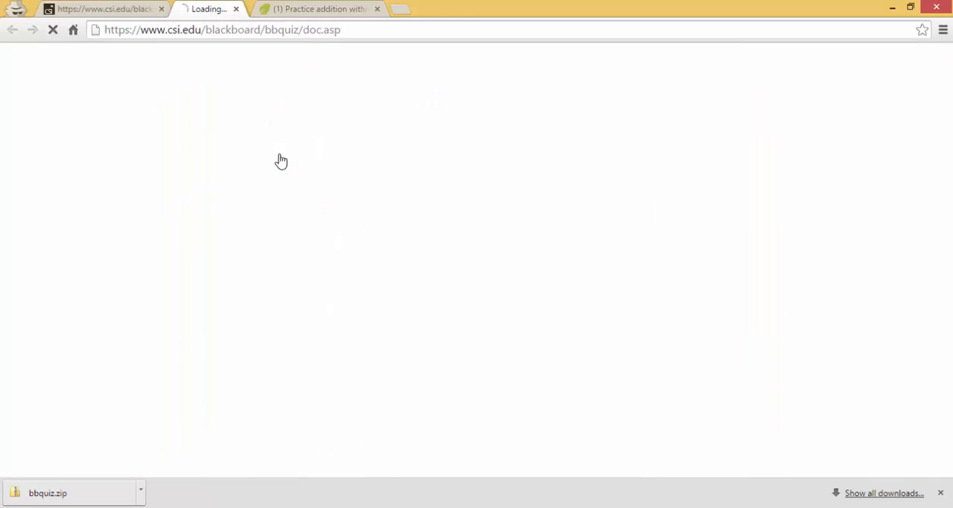
pyautogui.scroll(-10, 249, 348)
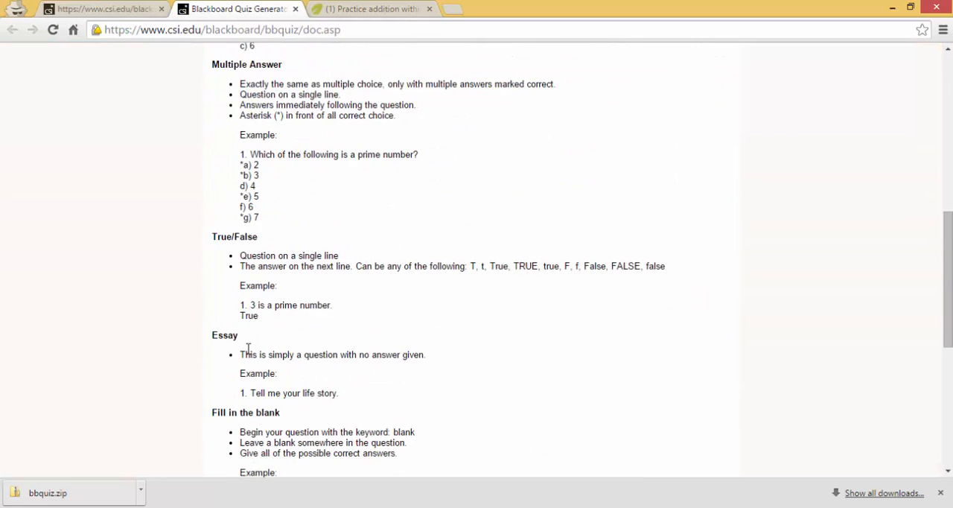
pyautogui.scroll(-3, 249, 348)
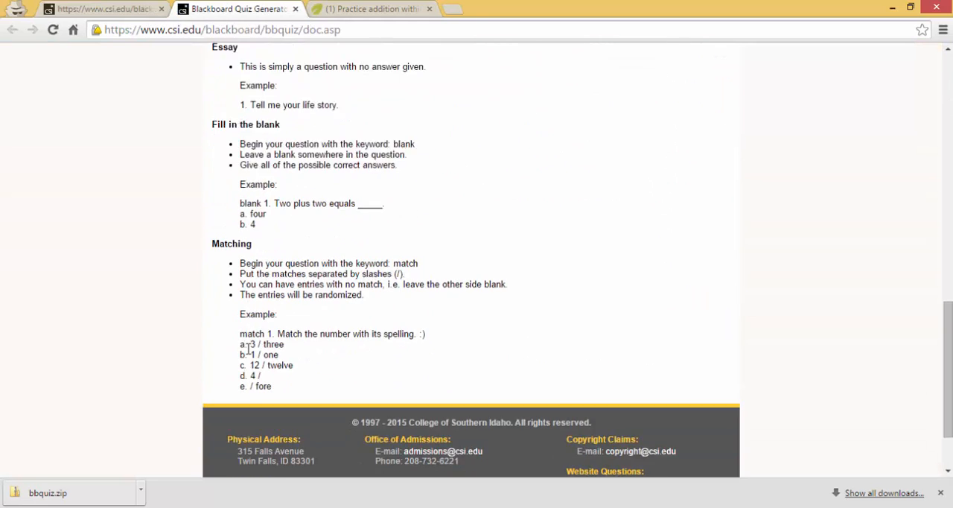
pyautogui.scroll(6, 249, 348)
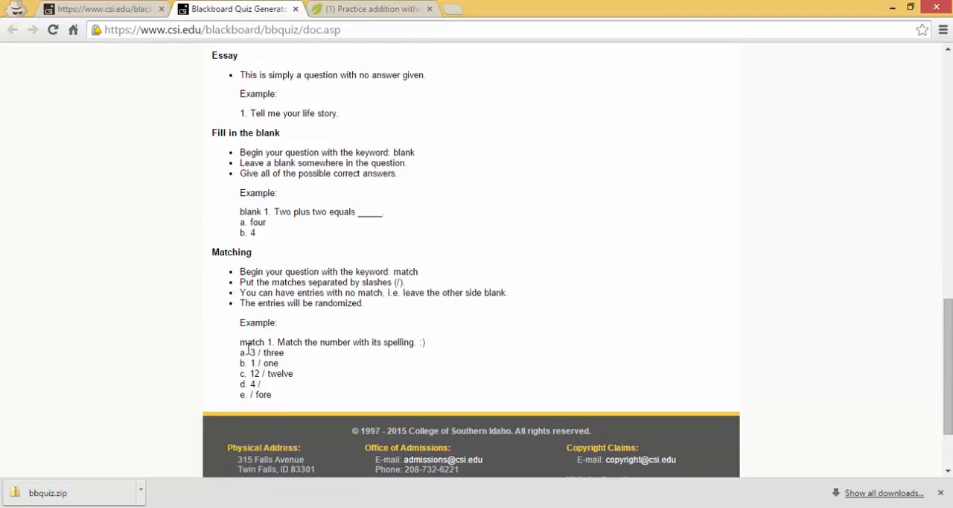
pyautogui.scroll(3, 249, 349)
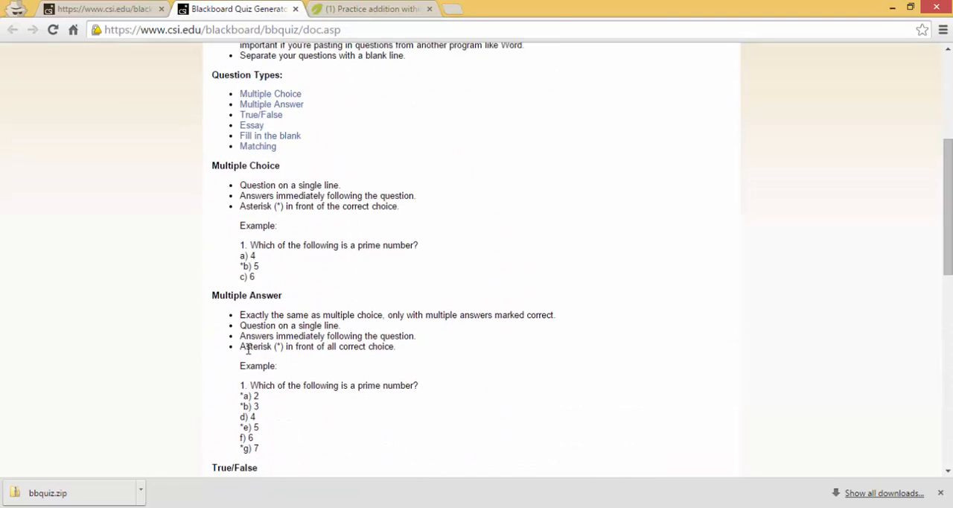
pyautogui.scroll(2, 249, 348)
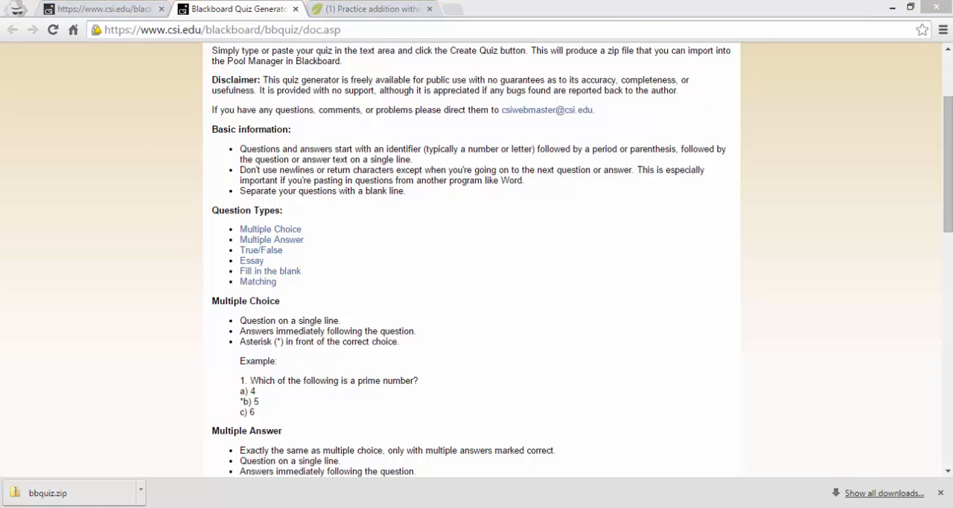
# Switch to the AdditionTo5.xlsx workbook in Excel and add a new blank worksheet.
pyautogui.hotkey('alt', 'Tab')
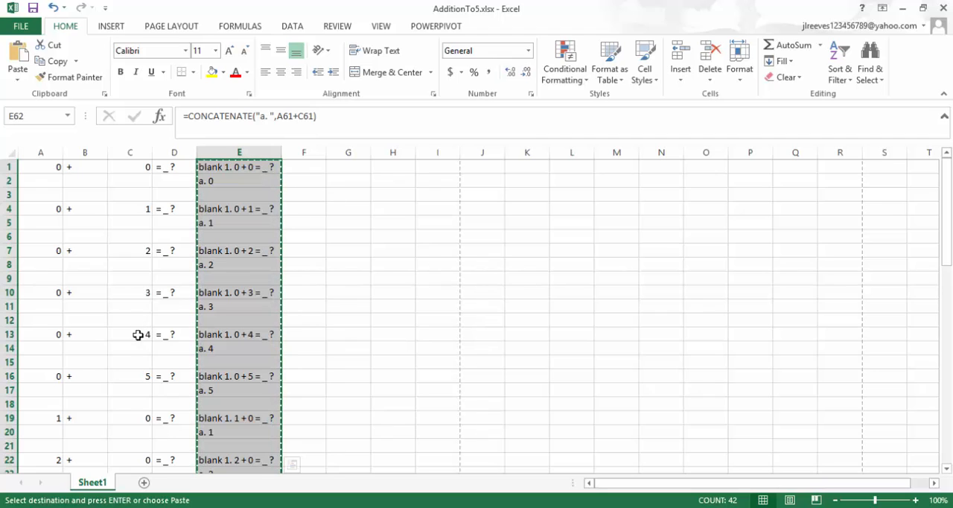
pyautogui.click(144, 483)
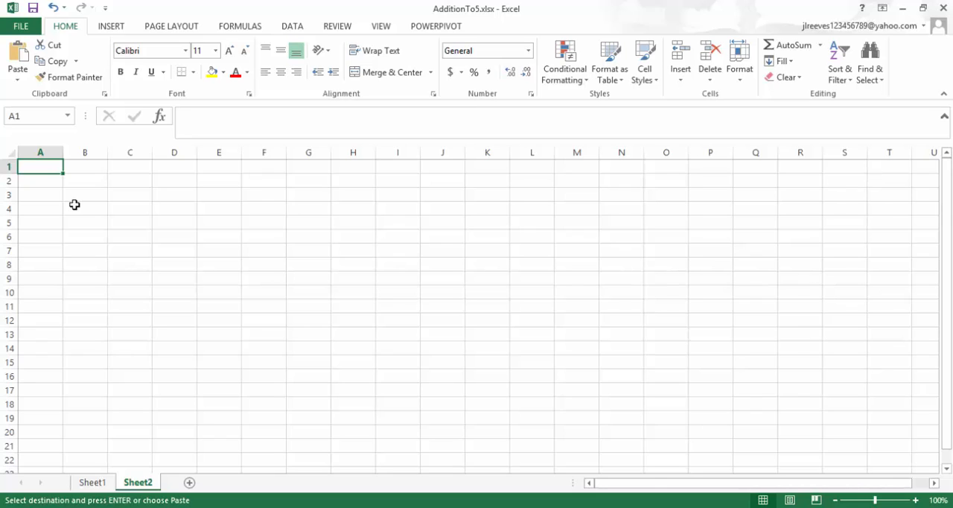
# Enter the formula =RANDBETWEEN(0,5) in cell B1 of the new sheet for the first random addend.
pyautogui.click(85, 169)
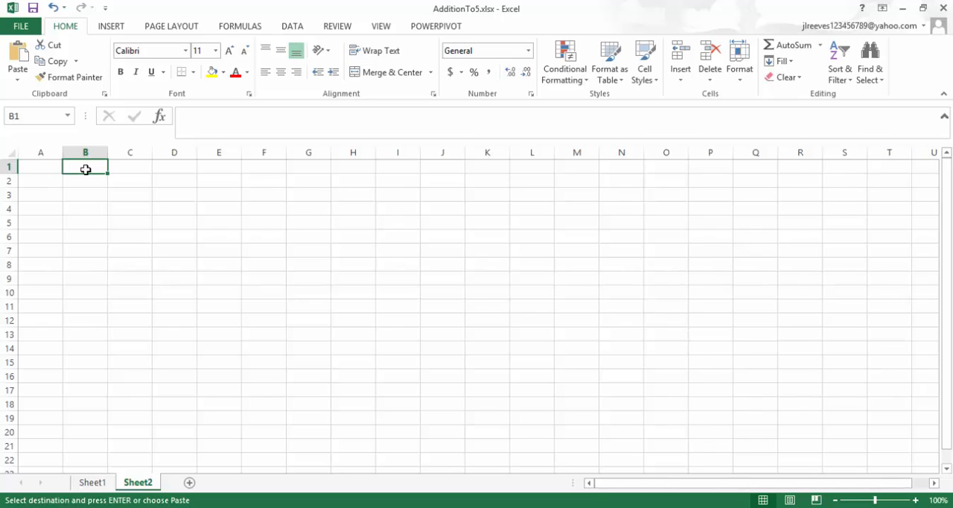
pyautogui.write('rand')
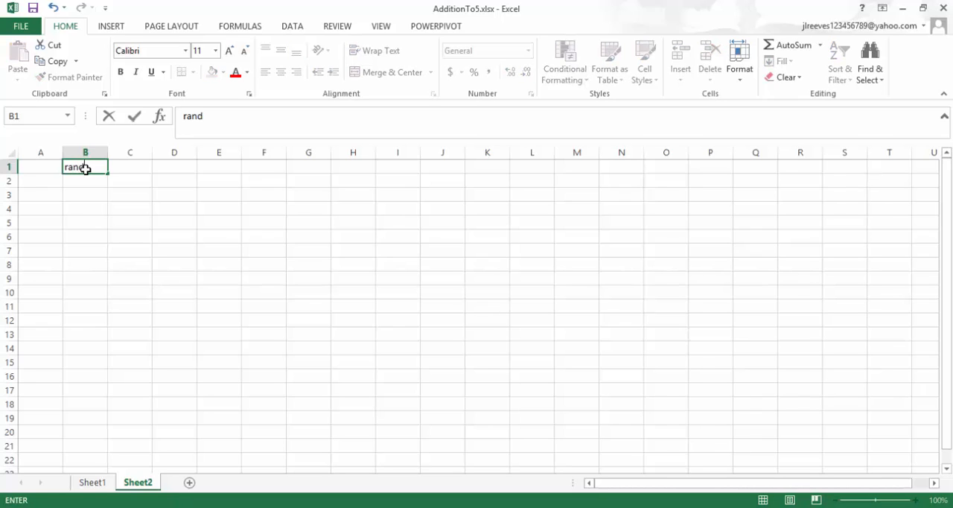
pyautogui.press('BackSpace')
pyautogui.press('BackSpace')
pyautogui.press('BackSpace')
pyautogui.press('BackSpace')
pyautogui.write('=ran')
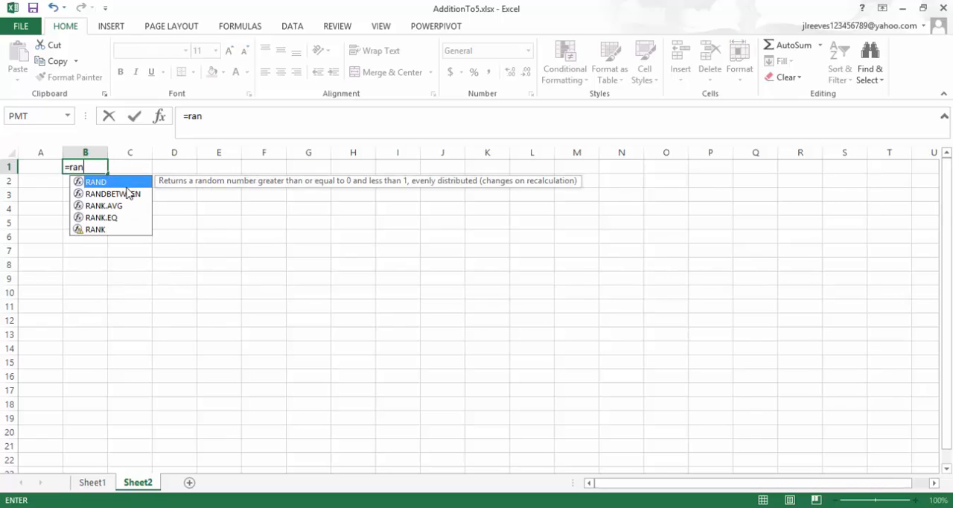
pyautogui.doubleClick(128, 192)
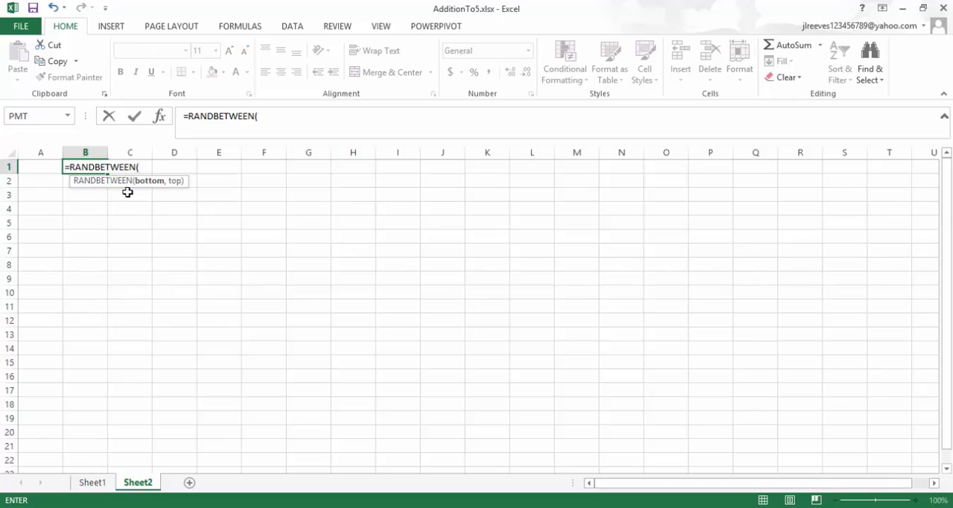
pyautogui.write('0,5)')
pyautogui.press('Return')
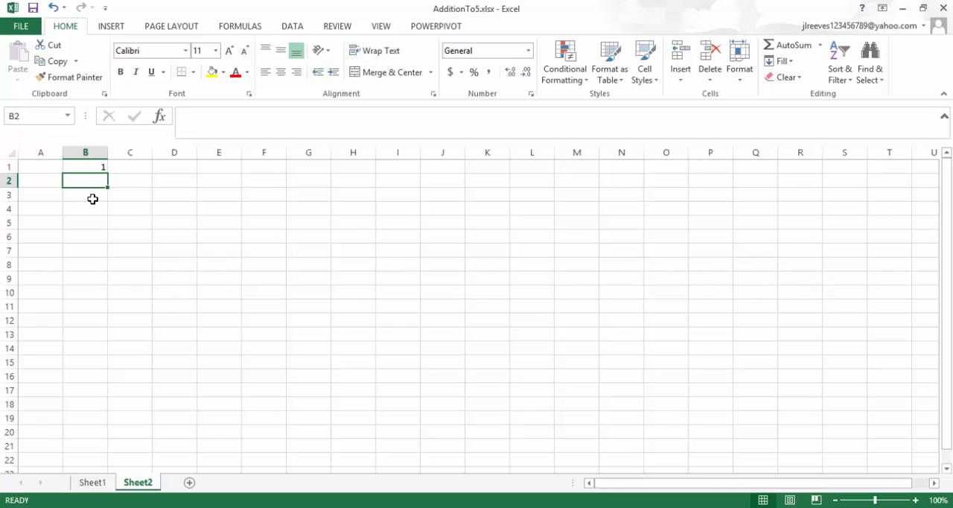
# Enter the formula =RANDBETWEEN(0,5-B1) in cell B2 for a second random addend limited by the first.
pyautogui.click(92, 199)
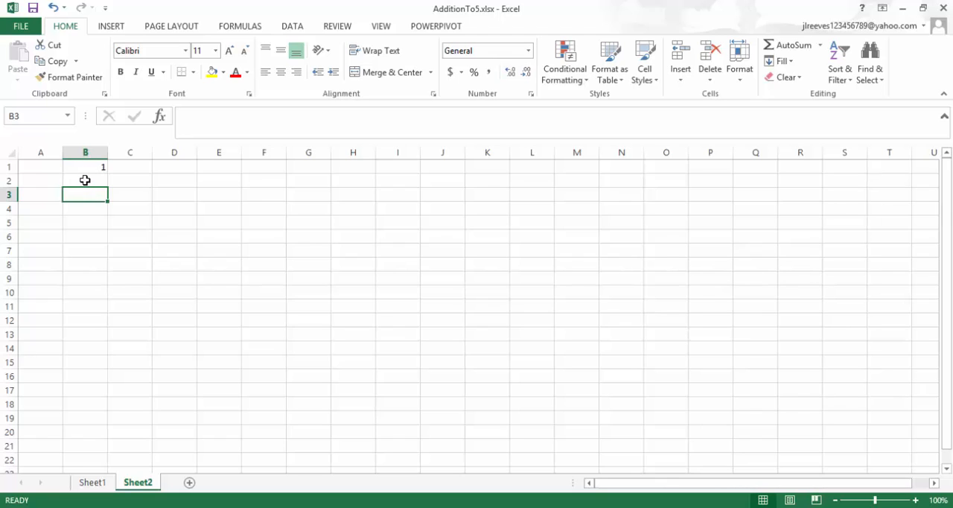
pyautogui.click(85, 180)
pyautogui.write('r')
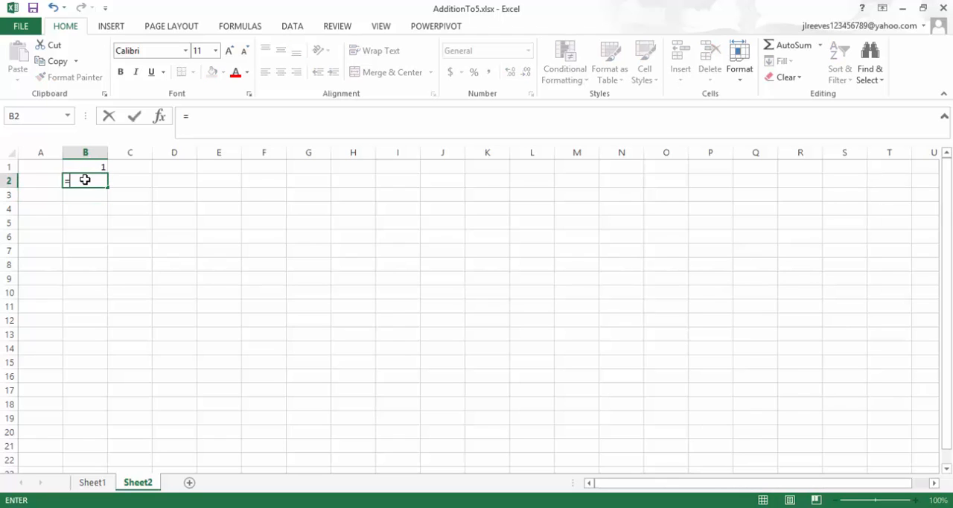
pyautogui.write('ran')
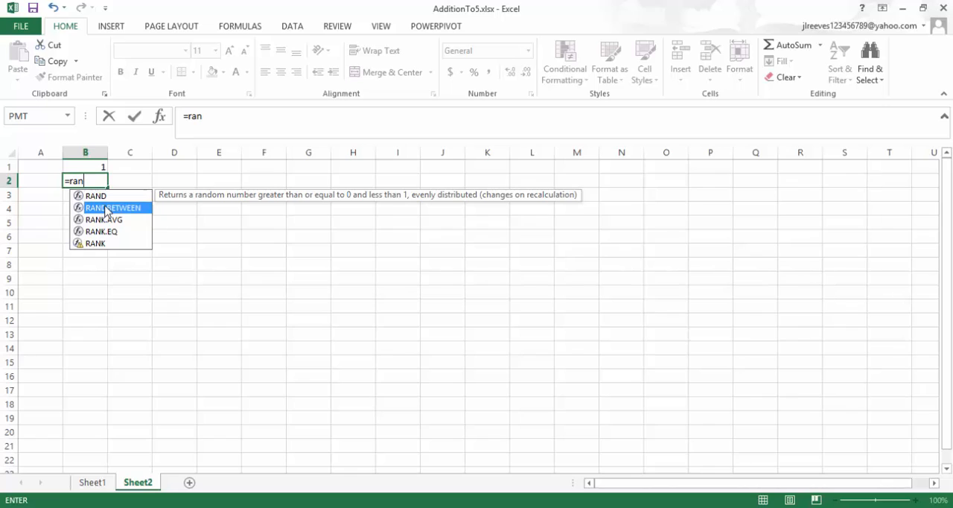
pyautogui.doubleClick(105, 209)
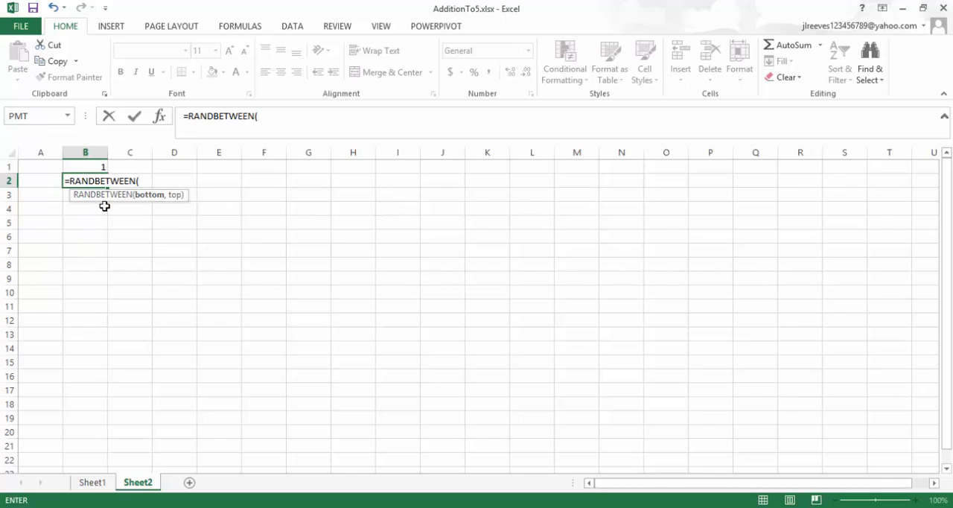
pyautogui.write('0,5-')
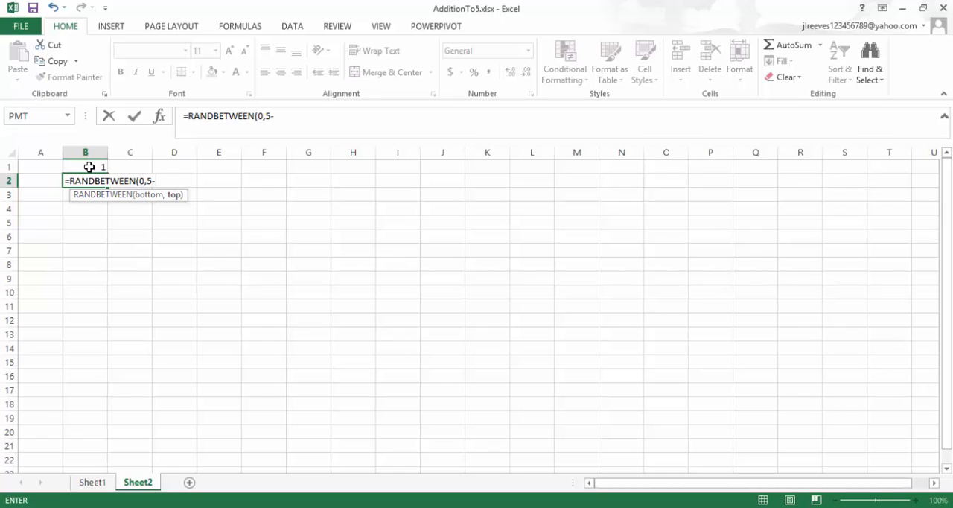
pyautogui.click(89, 165)
pyautogui.write(')')
pyautogui.press('Return')
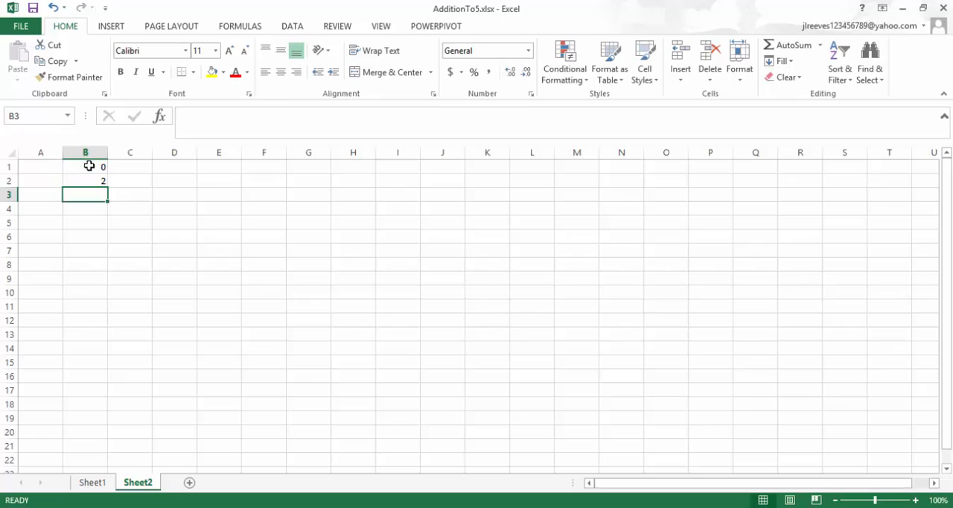
# Add the two addends in cell B3 with =B1+B2, and fill the formulas of B1:B3 across through column S.
pyautogui.write('=')
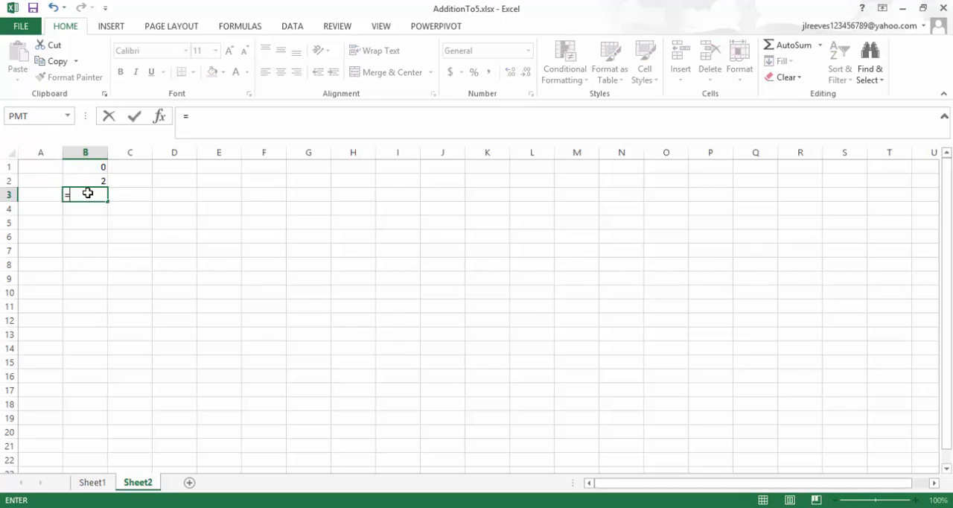
pyautogui.click(84, 167)
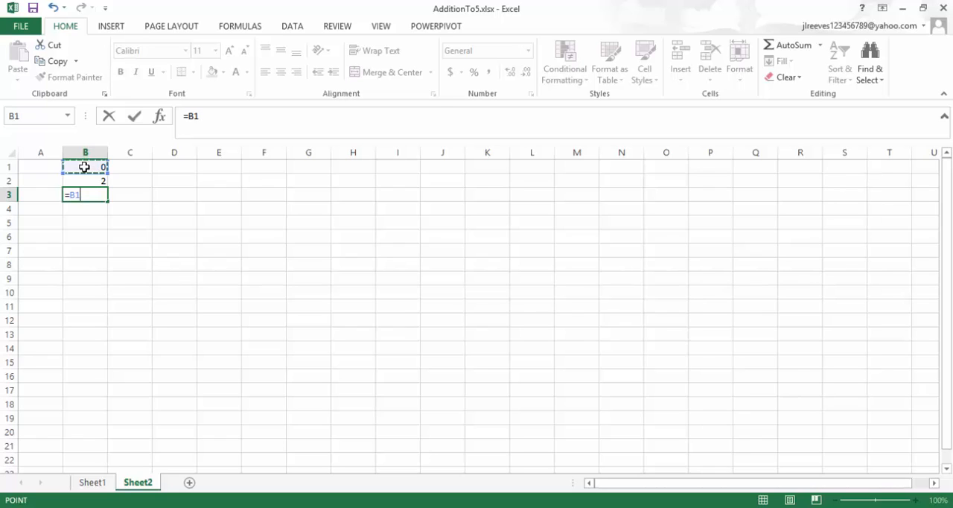
pyautogui.write('+')
pyautogui.click(89, 182)
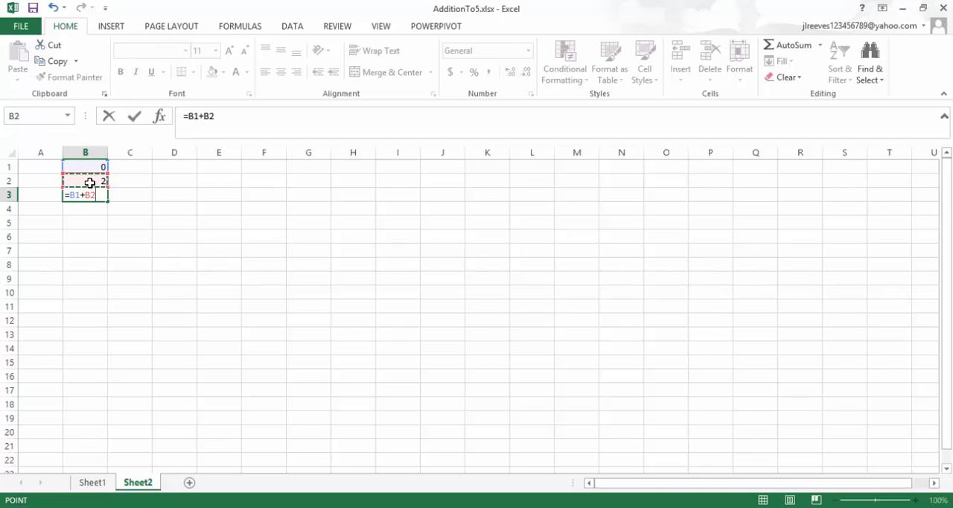
pyautogui.press('Return')
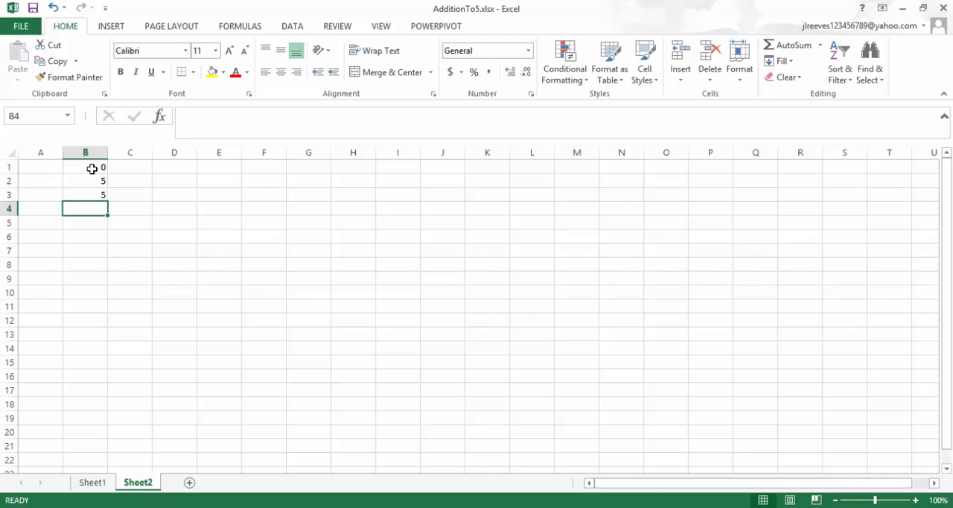
pyautogui.moveTo(92, 169); pyautogui.dragTo(858, 193)
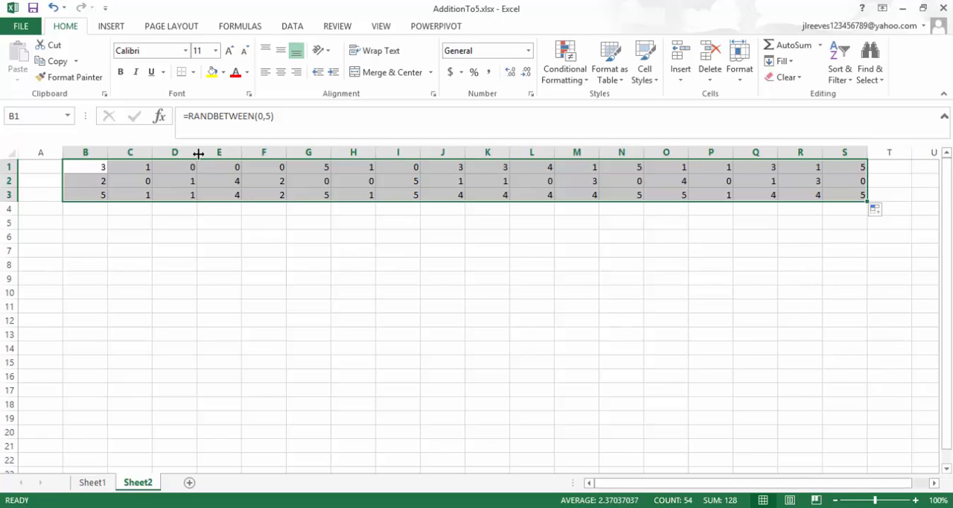
# Undo the fill of the B1:B3 formulas across the columns so only column B keeps them.
pyautogui.click(103, 173)
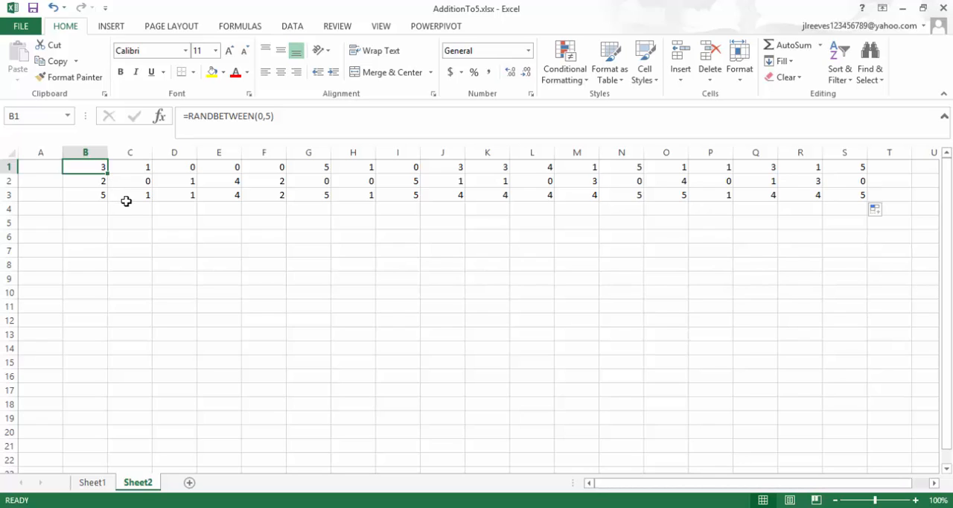
pyautogui.click(154, 219)
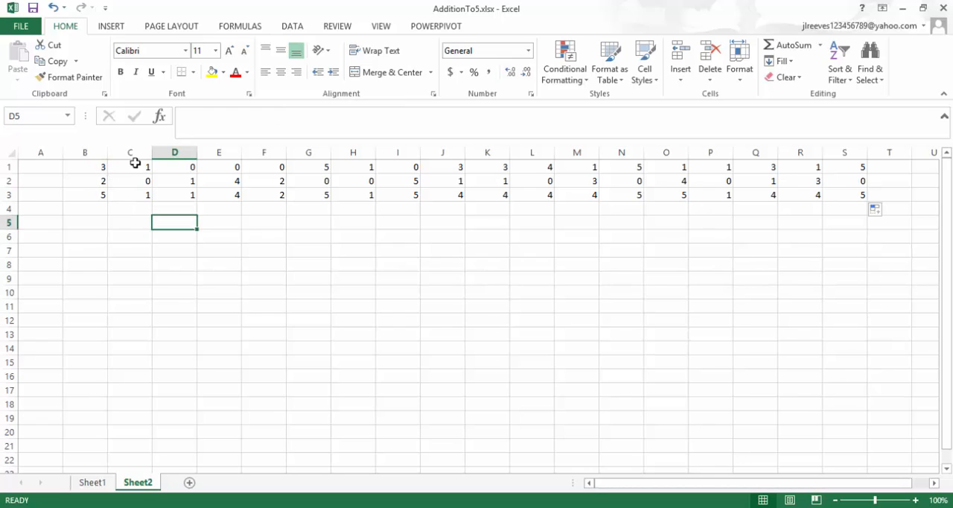
pyautogui.click(52, 8)
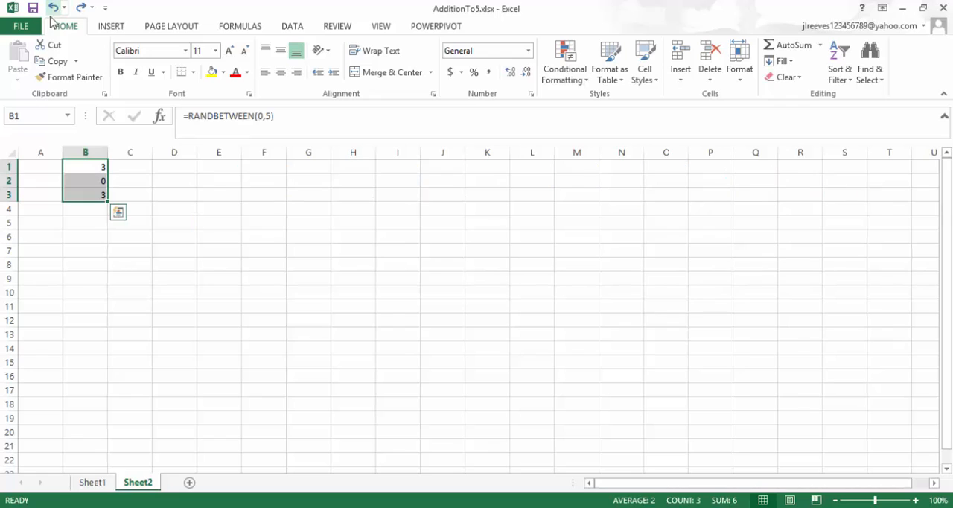
pyautogui.click(66, 246)
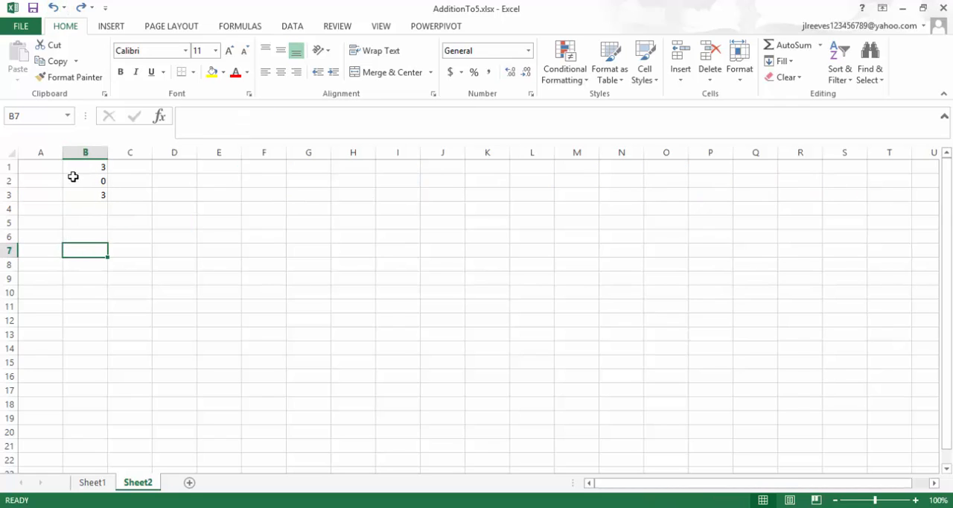
# Enter the formula ="+" in cell A2 and right-align it beside the second addend.
pyautogui.click(48, 181)
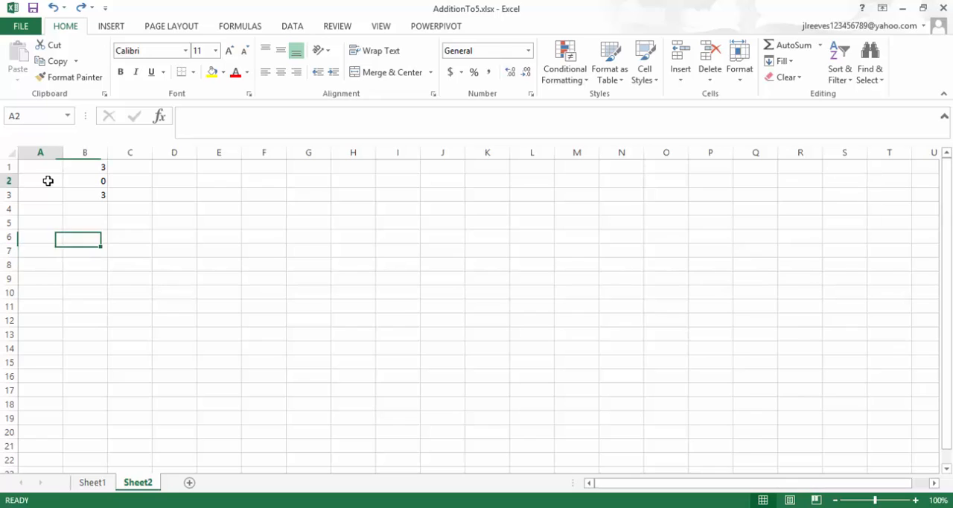
pyautogui.write('=')
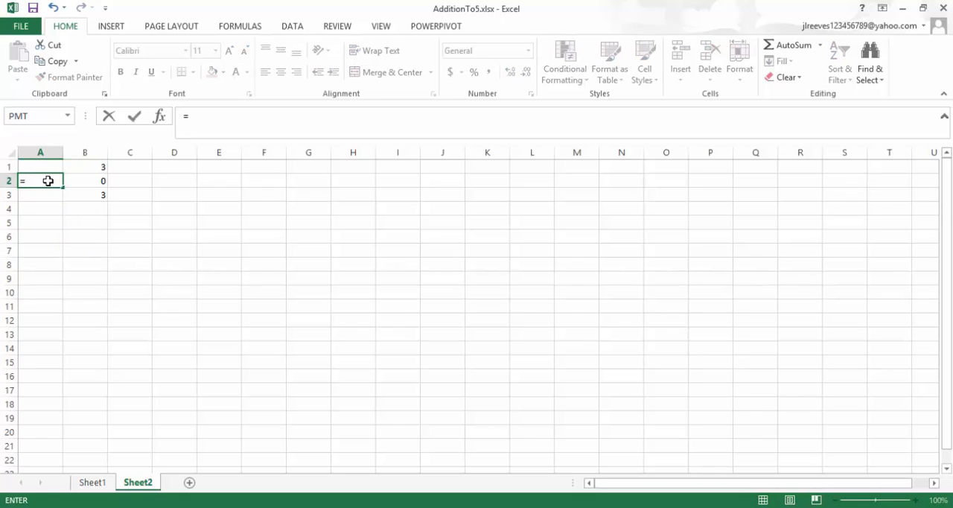
pyautogui.write('"+')
pyautogui.hotkey('ctrl', 'Return')
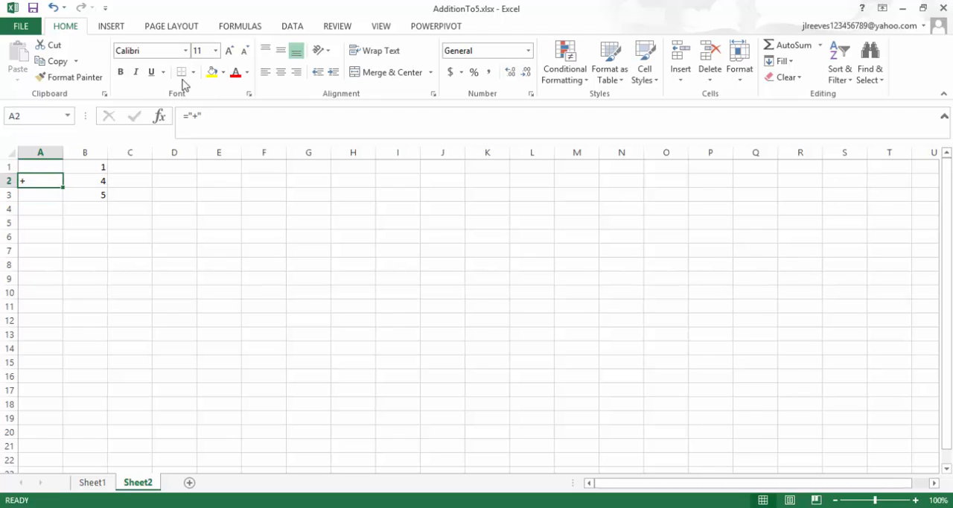
pyautogui.click(295, 74)
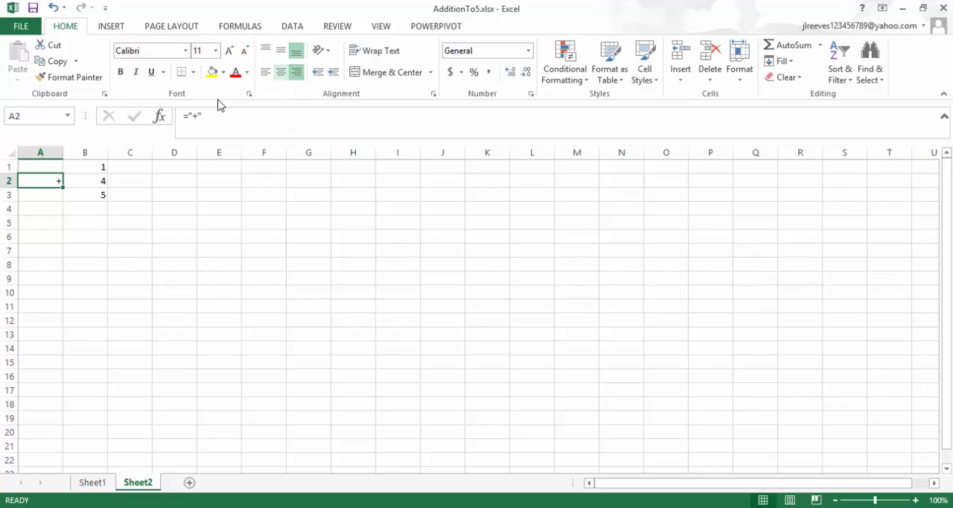
# Set the font size of the whole sheet to 20 and narrow all columns to roughly half their width.
pyautogui.click(5, 153)
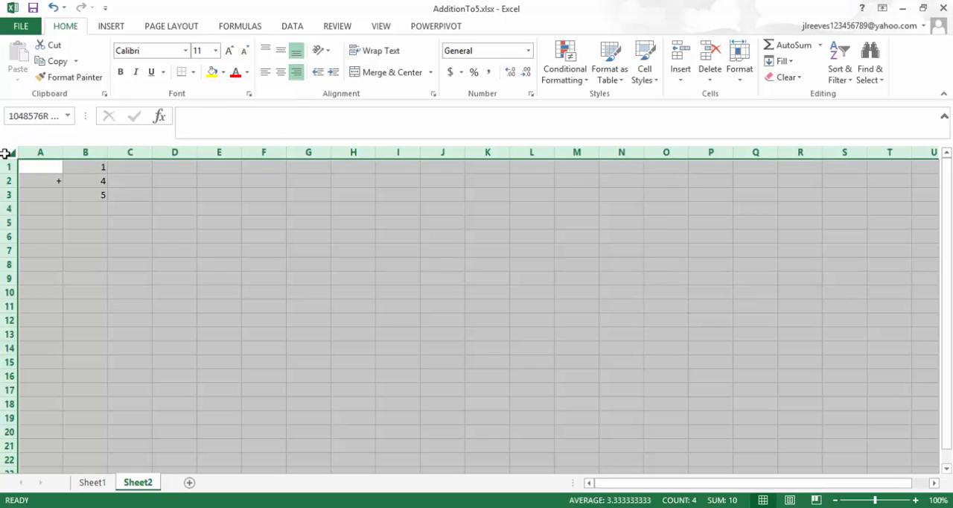
pyautogui.click(244, 53)
pyautogui.click(244, 53)
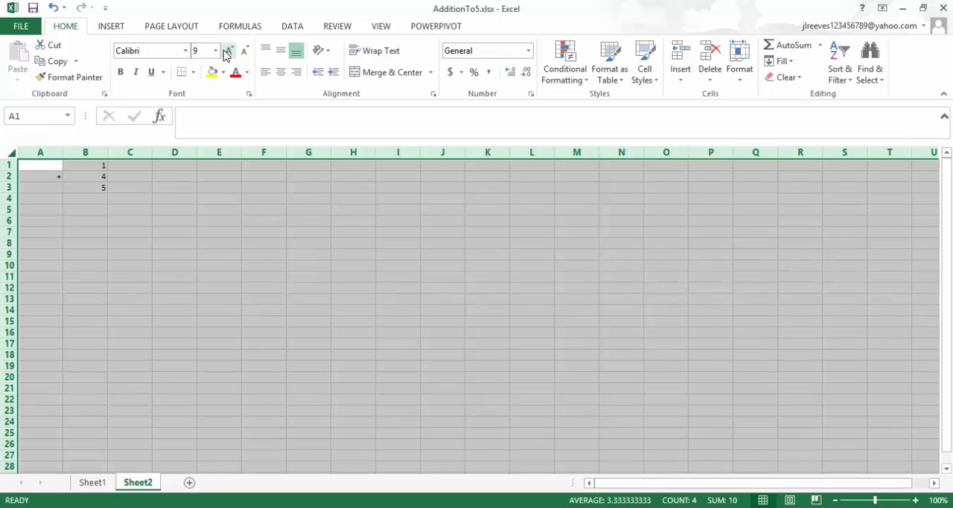
pyautogui.click(228, 52)
pyautogui.click(229, 52)
pyautogui.click(229, 52)
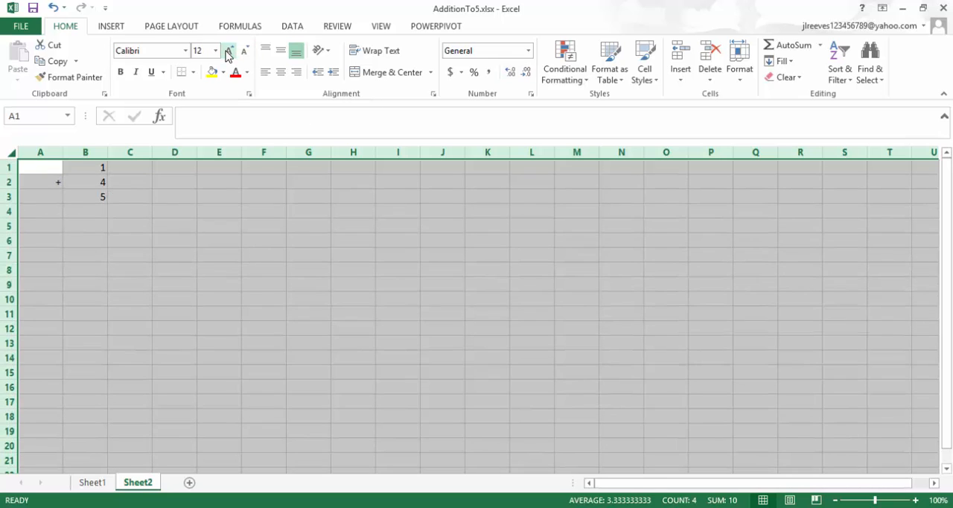
pyautogui.click(229, 52)
pyautogui.click(229, 53)
pyautogui.click(229, 54)
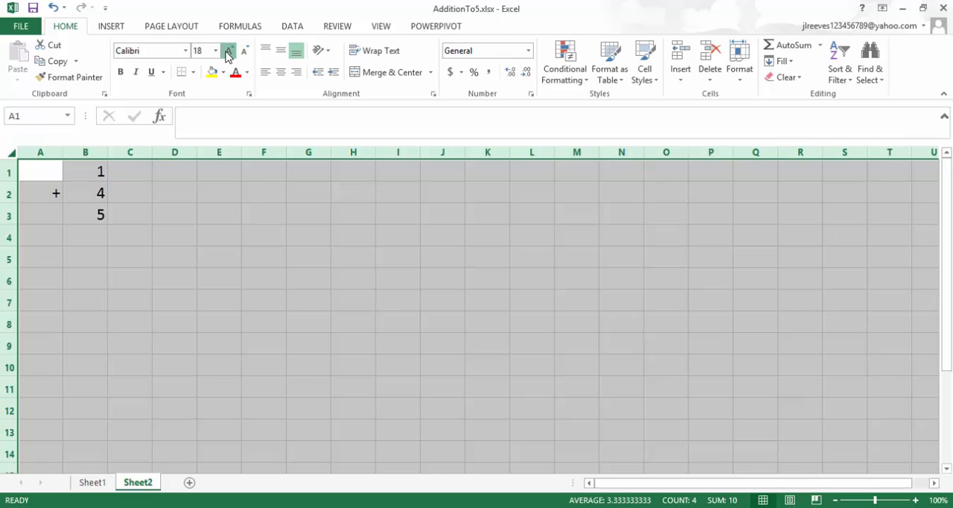
pyautogui.click(229, 53)
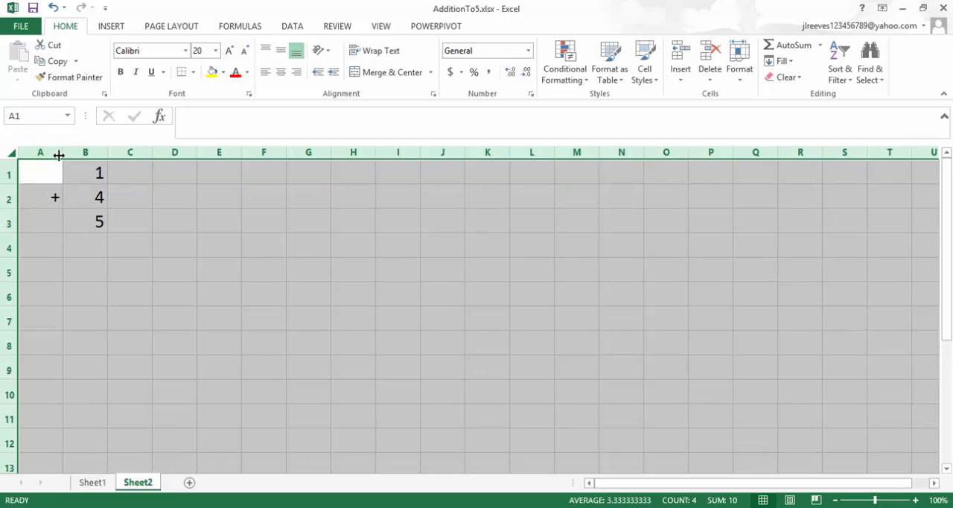
pyautogui.moveTo(61, 154); pyautogui.dragTo(46, 154)
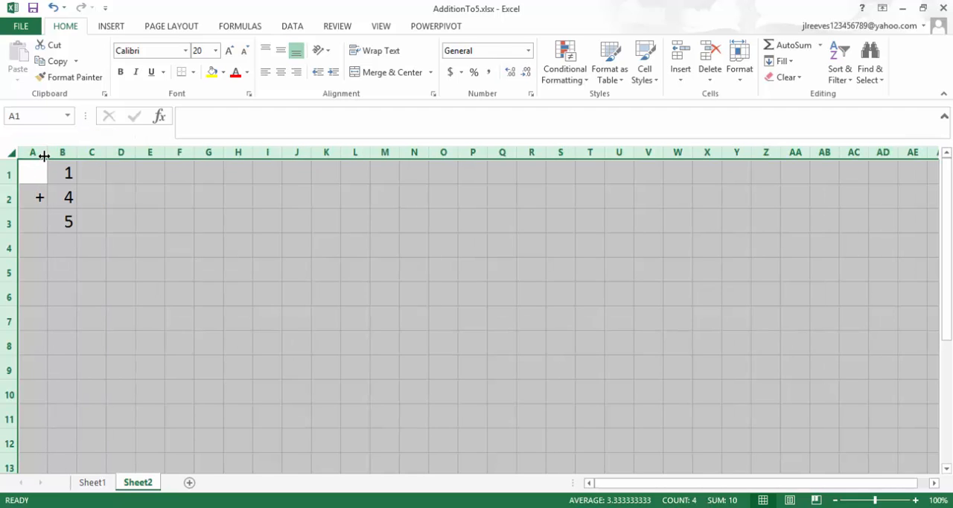
pyautogui.moveTo(45, 154); pyautogui.dragTo(41, 154)
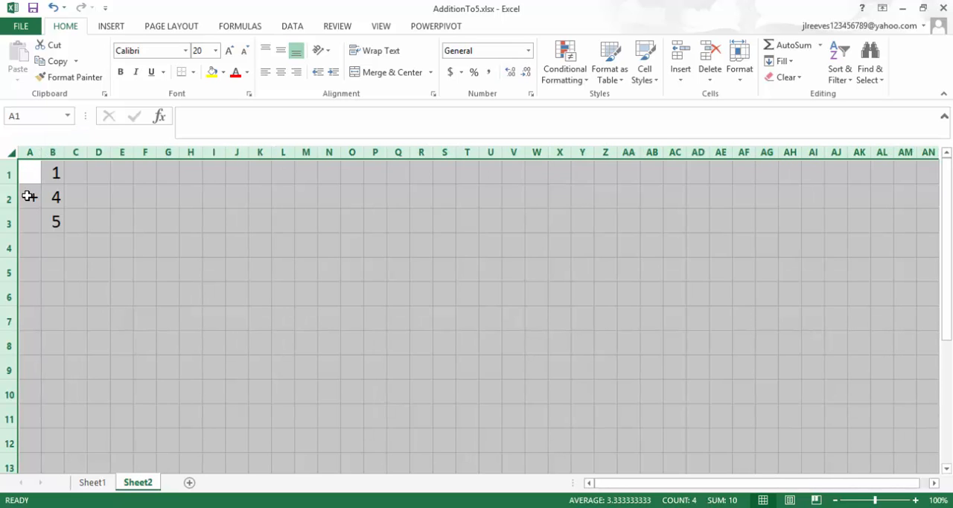
# Apply a thick bottom border to A2:B2 as the line beneath the addition problem.
pyautogui.moveTo(30, 197); pyautogui.dragTo(54, 196)
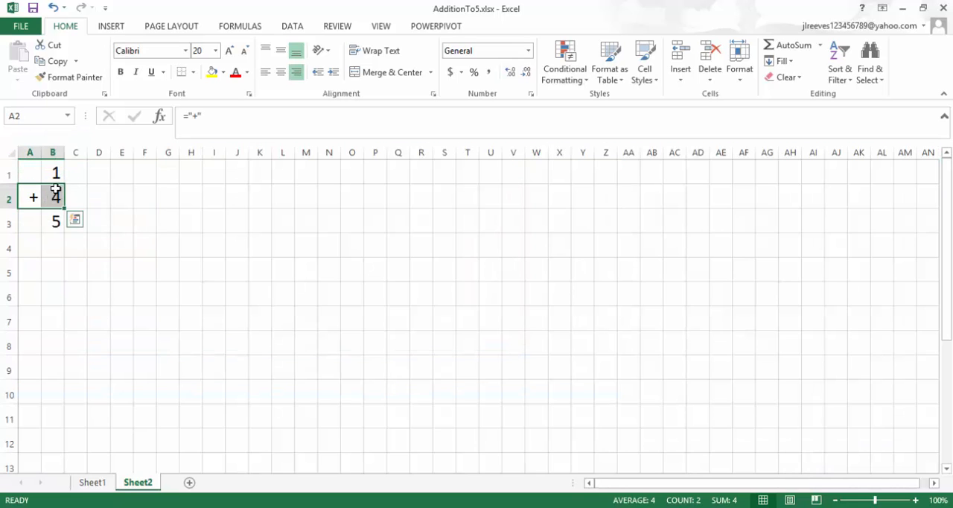
pyautogui.click(182, 73)
pyautogui.click(194, 72)
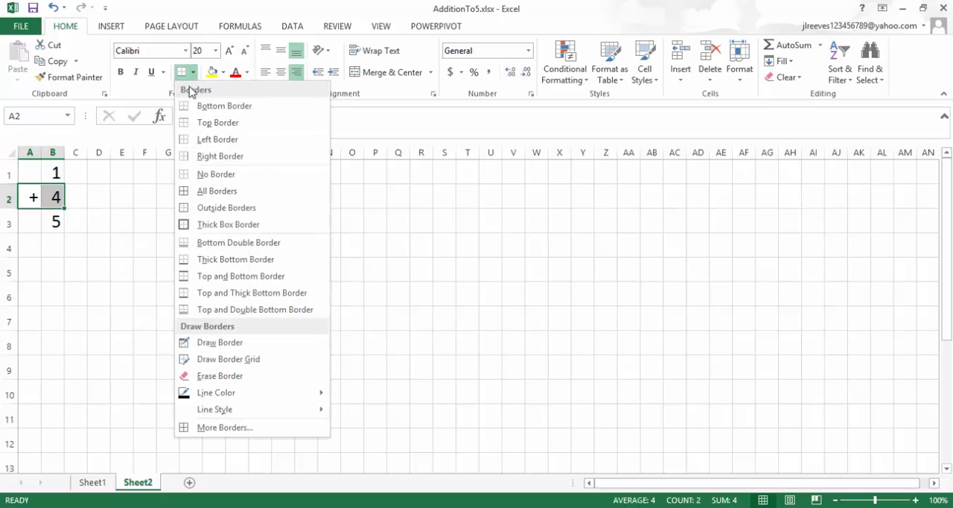
pyautogui.click(182, 259)
pyautogui.click(127, 267)
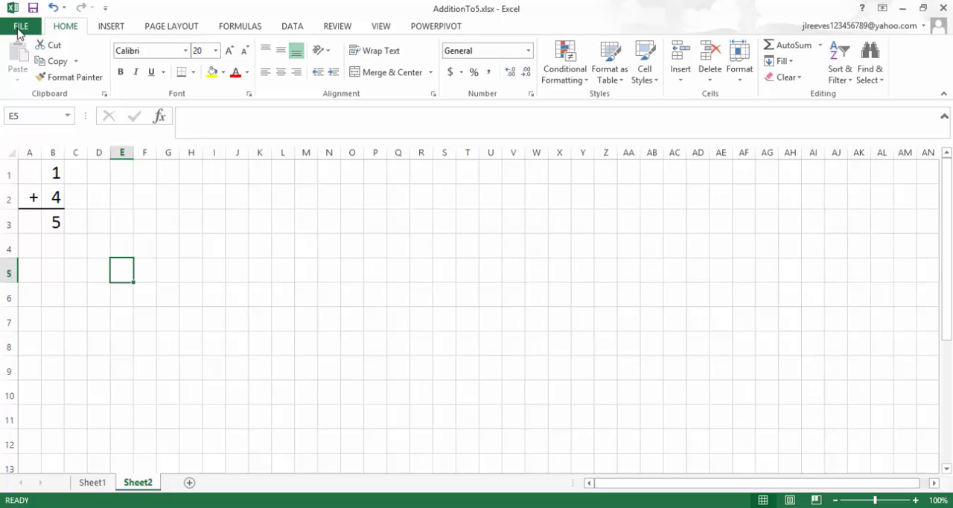
# Check the print preview of the sheet and return to the worksheet.
pyautogui.click(21, 30)
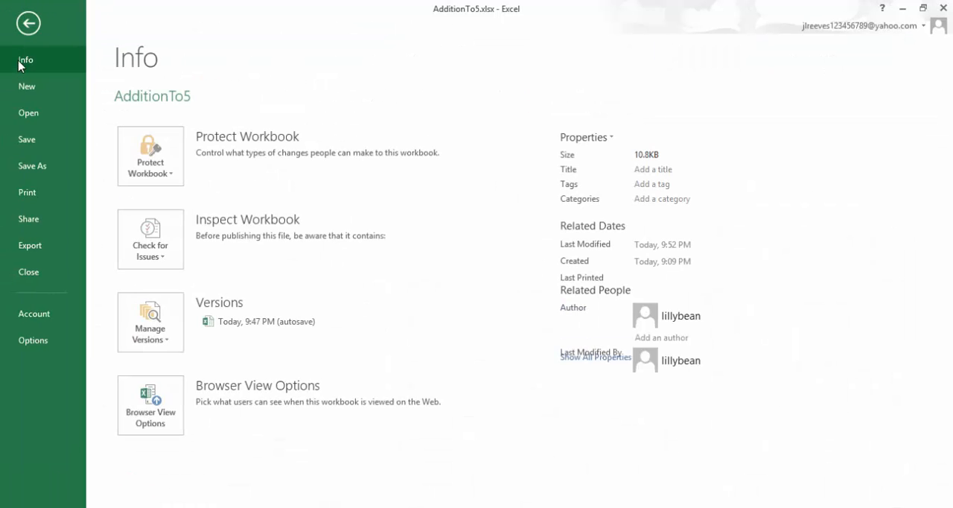
pyautogui.click(22, 193)
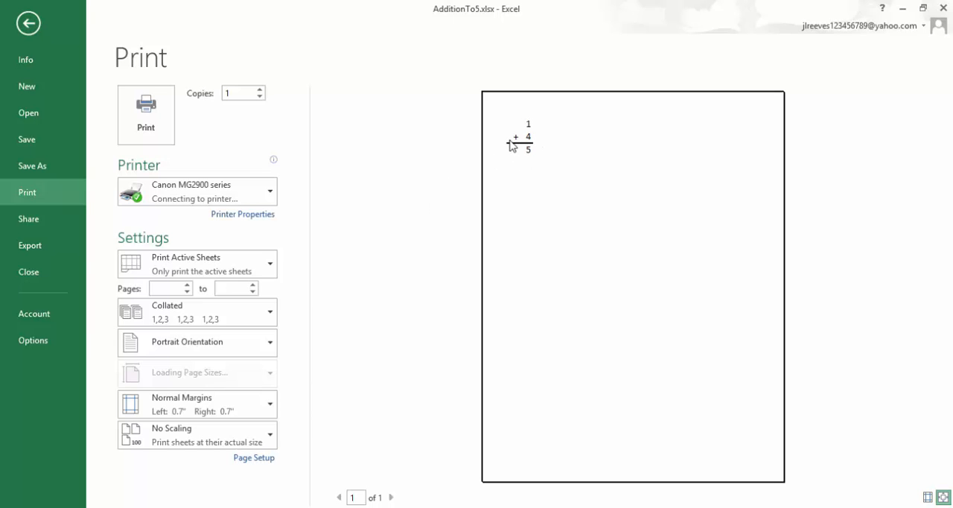
pyautogui.click(29, 23)
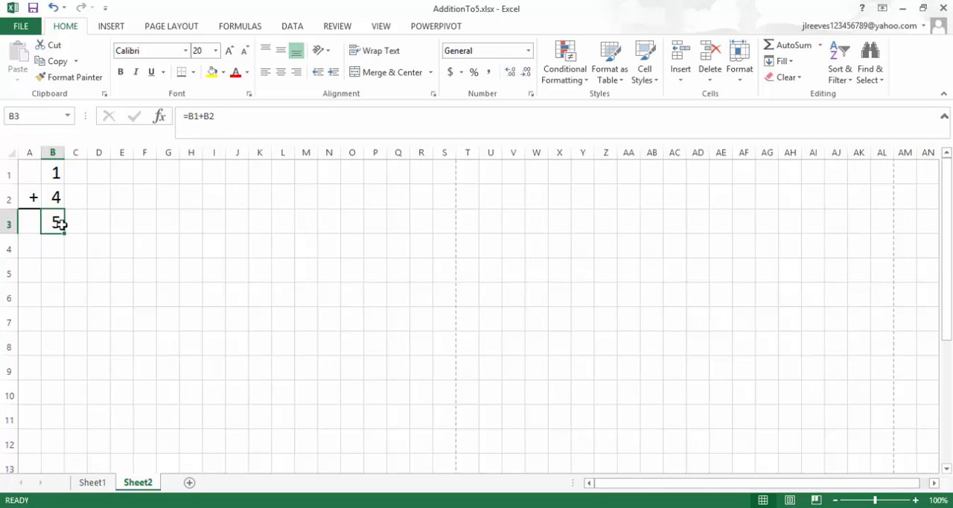
# Delete the sum formula from cell B3 so the answer space is blank.
pyautogui.click(49, 172)
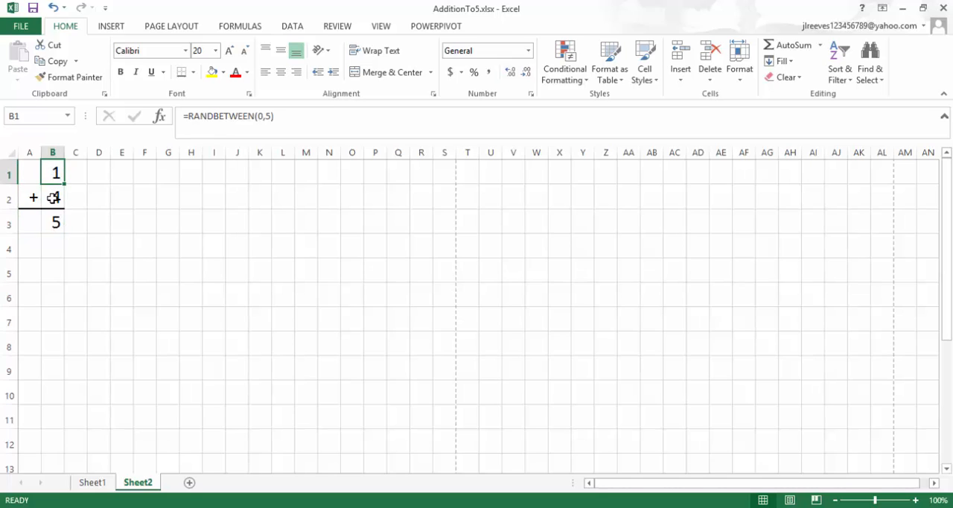
pyautogui.click(53, 197)
pyautogui.click(52, 222)
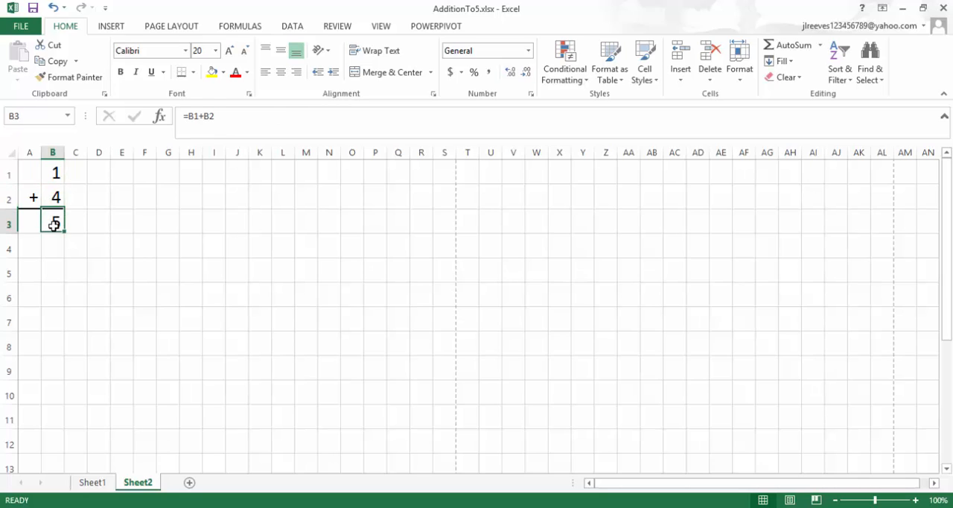
pyautogui.press('Delete')
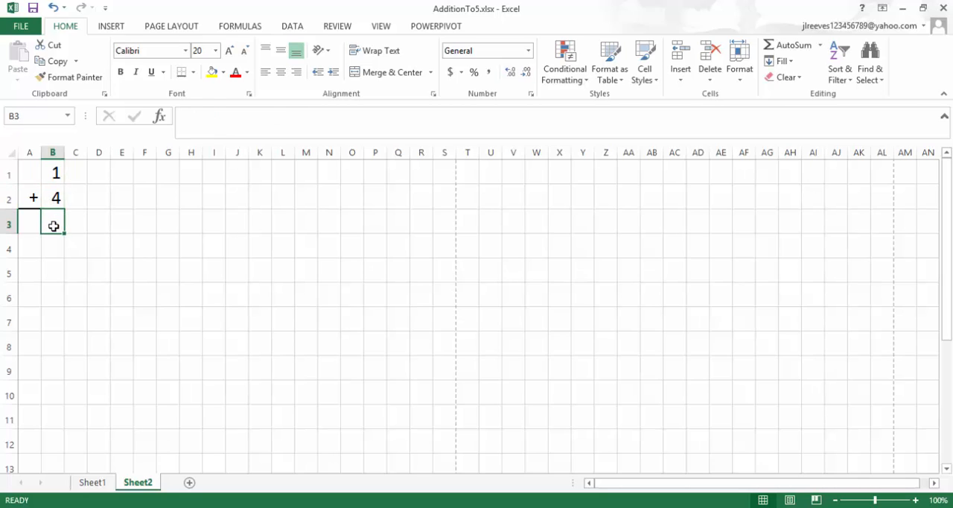
pyautogui.click(82, 266)
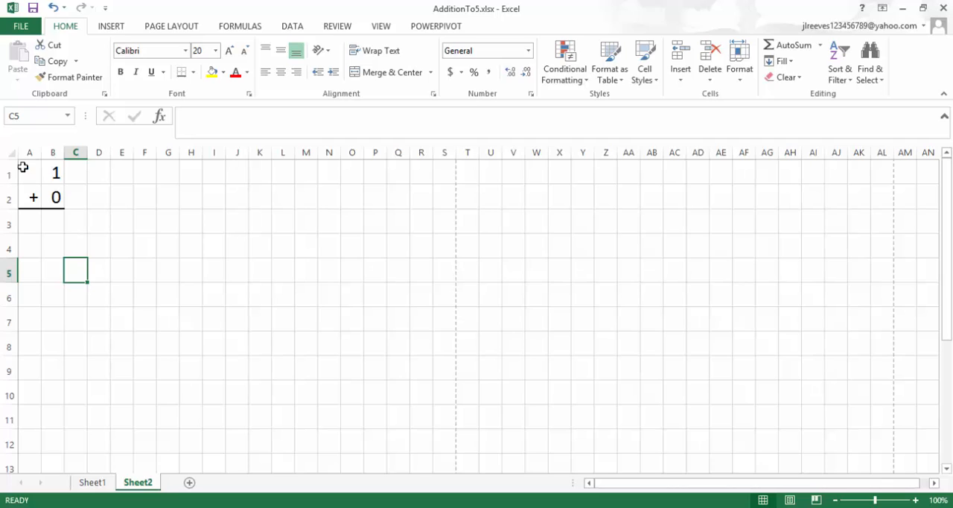
# Fill the problem with blank spacing cells across to column S and down to row 26, and clear the leftover addends in B26:R26.
pyautogui.moveTo(29, 167); pyautogui.dragTo(445, 193)
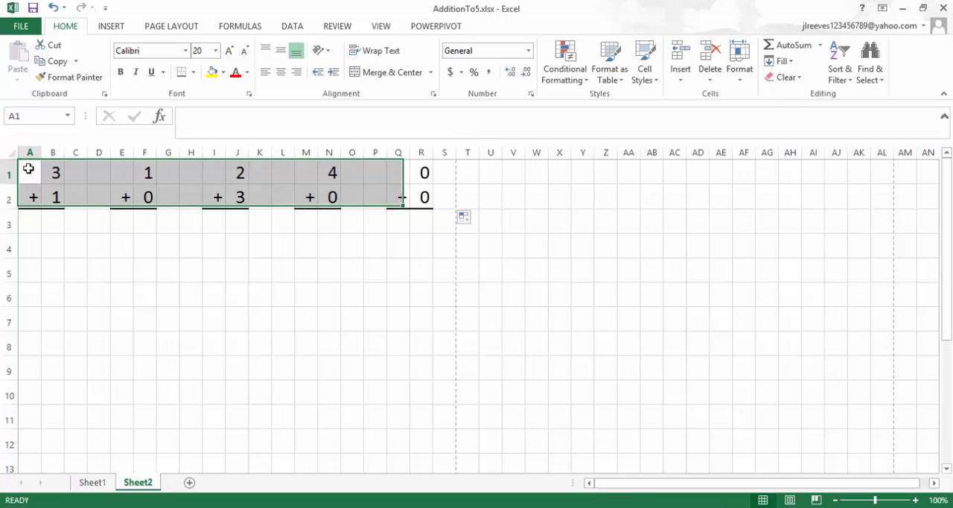
pyautogui.moveTo(28, 169); pyautogui.dragTo(437, 377)
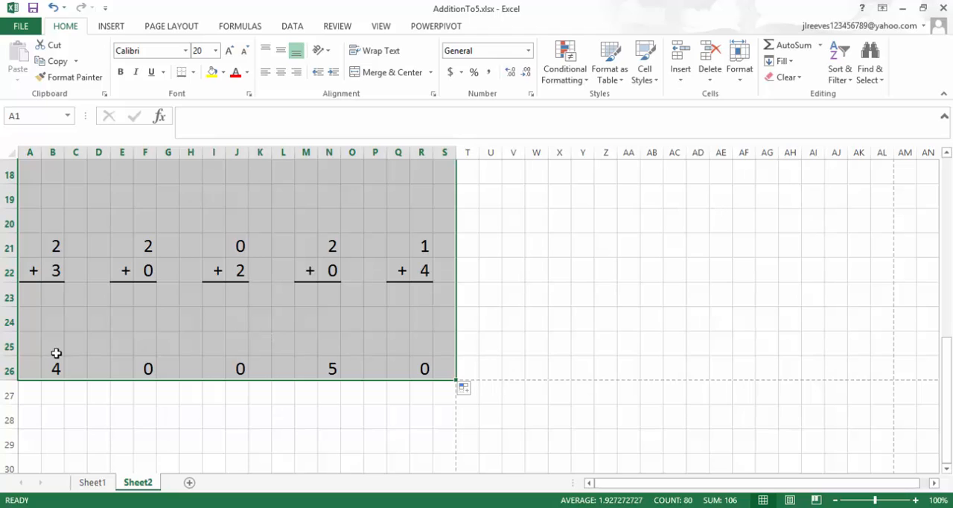
pyautogui.moveTo(53, 366); pyautogui.dragTo(425, 357)
pyautogui.press('Delete')
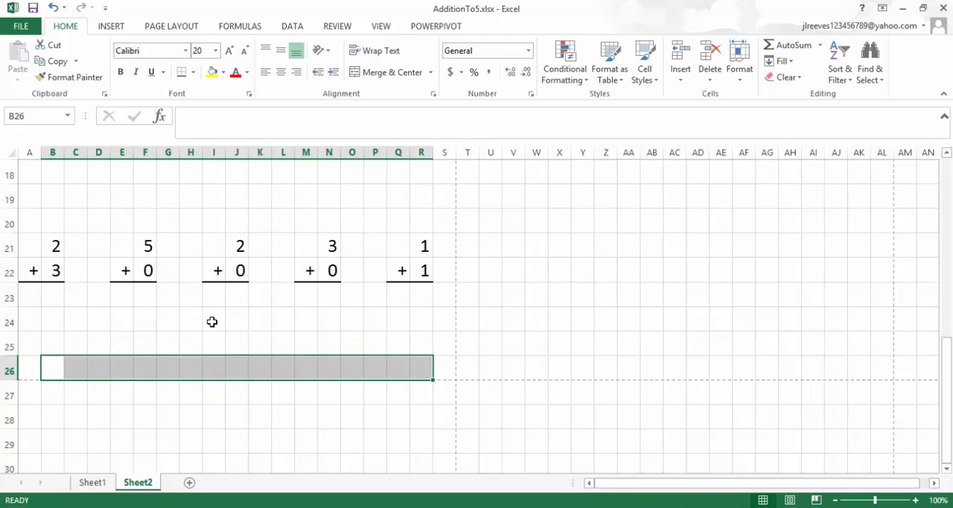
# Change the formula in B6 to =RANDBETWEEN(1,5) and fill it with its spacing cells across row 6 through column S.
pyautogui.scroll(6, 104, 305)
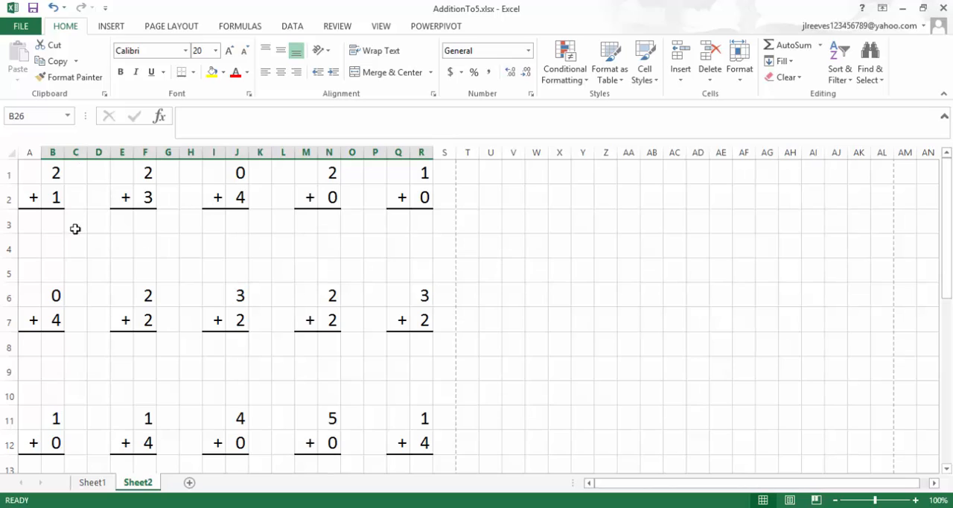
pyautogui.click(55, 296)
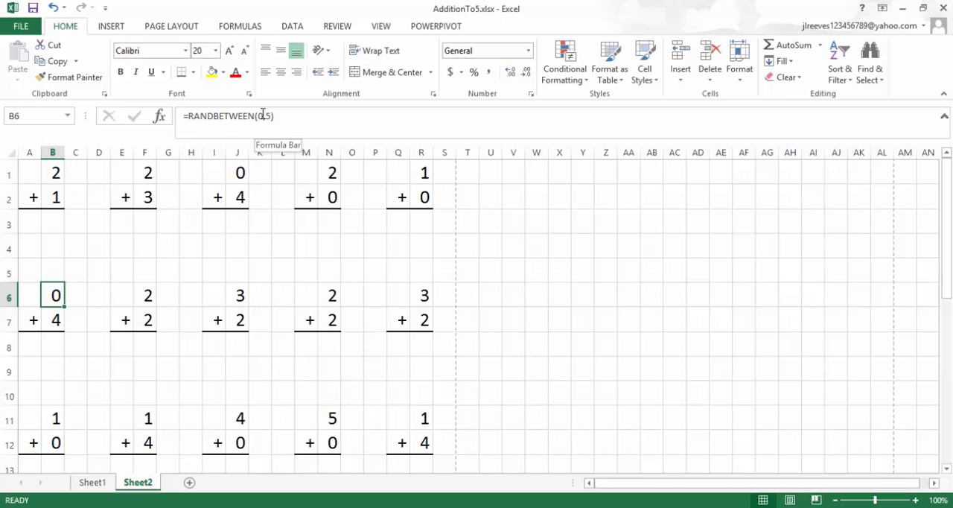
pyautogui.click(263, 118)
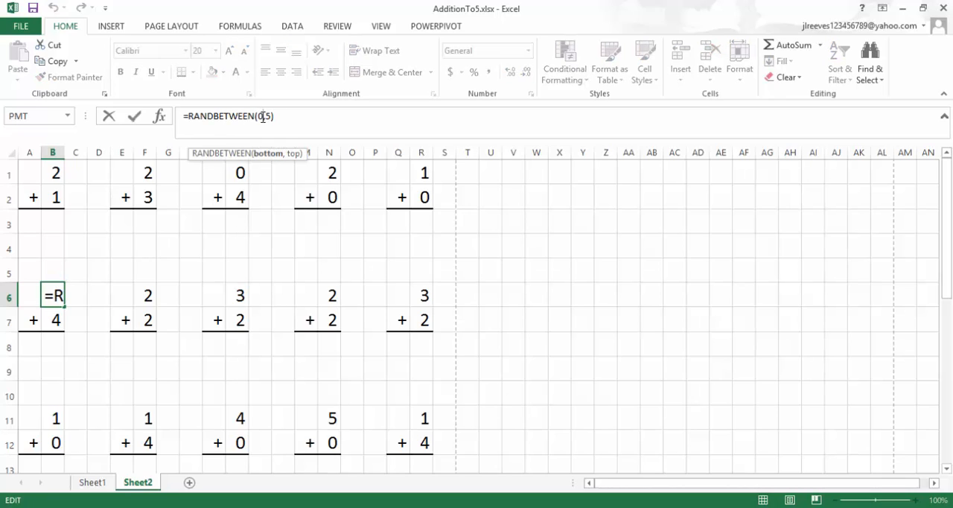
pyautogui.press('BackSpace')
pyautogui.write('1')
pyautogui.press('Return')
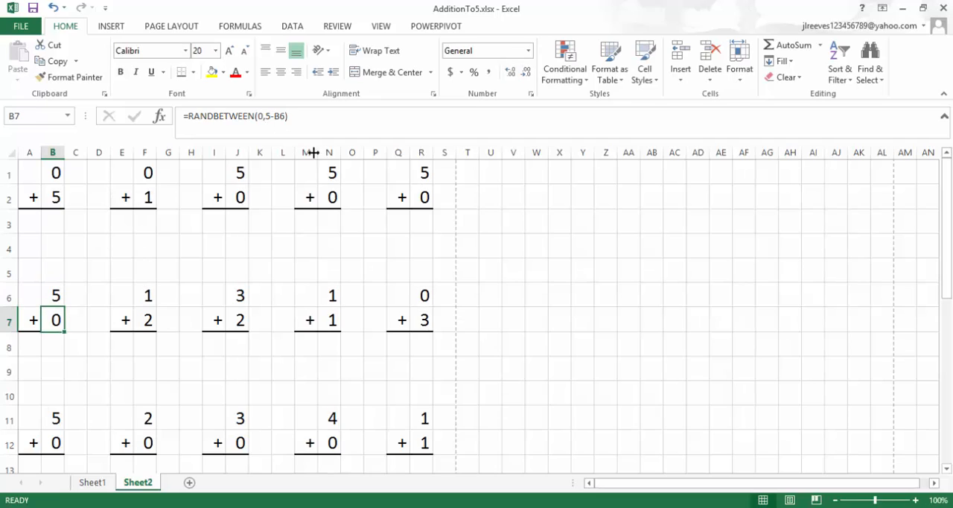
pyautogui.click(145, 297)
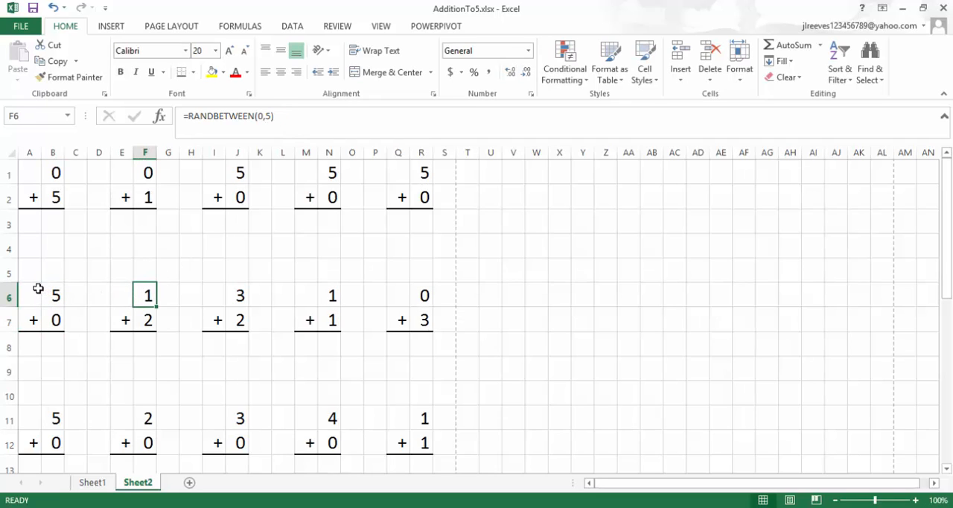
pyautogui.moveTo(38, 288)
pyautogui.mouseDown()
pyautogui.moveTo(94, 285)
pyautogui.moveTo(110, 305)
pyautogui.moveTo(449, 296)
pyautogui.mouseUp()
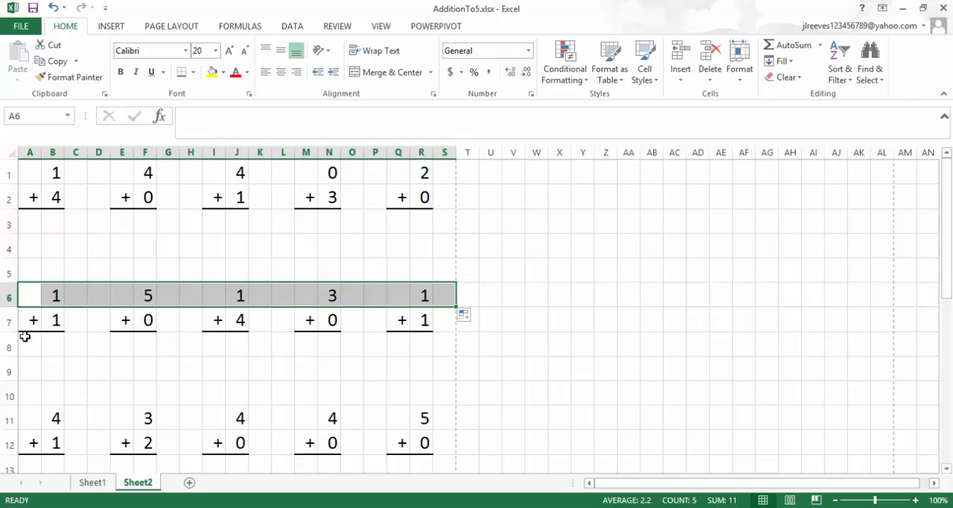
# Change the formula in B11 to =RANDBETWEEN(1,5) and fill it with its spacing cells across row 11 through column S.
pyautogui.scroll(-1, 25, 336)
pyautogui.click(50, 350)
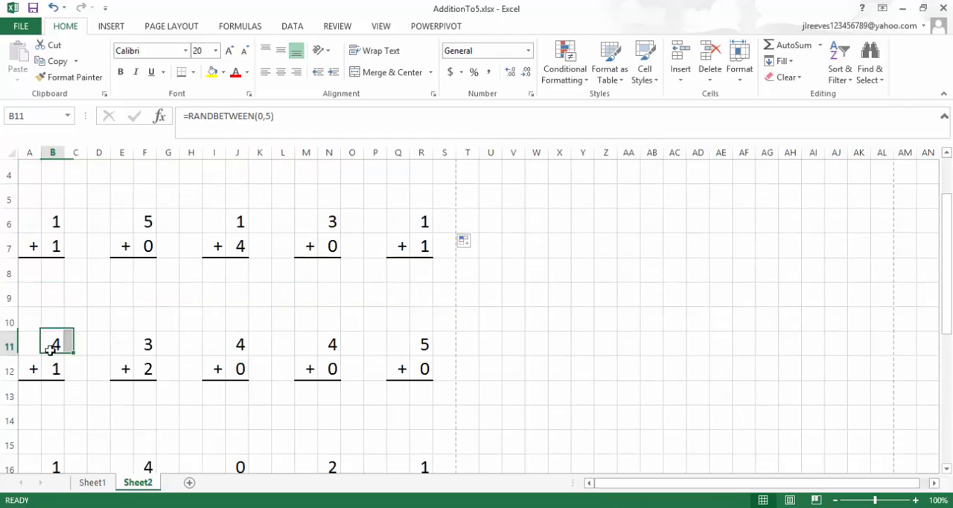
pyautogui.click(262, 120)
pyautogui.press('BackSpace')
pyautogui.write('1')
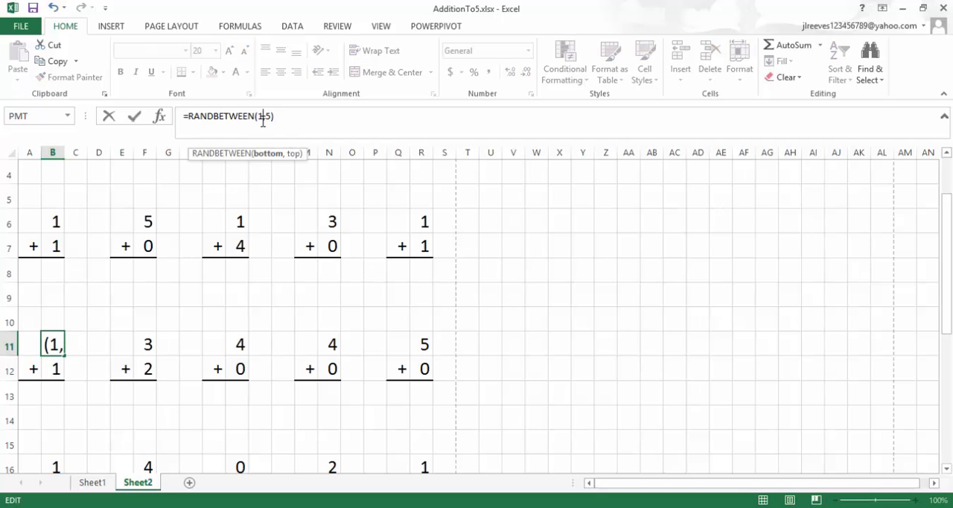
pyautogui.press('Return')
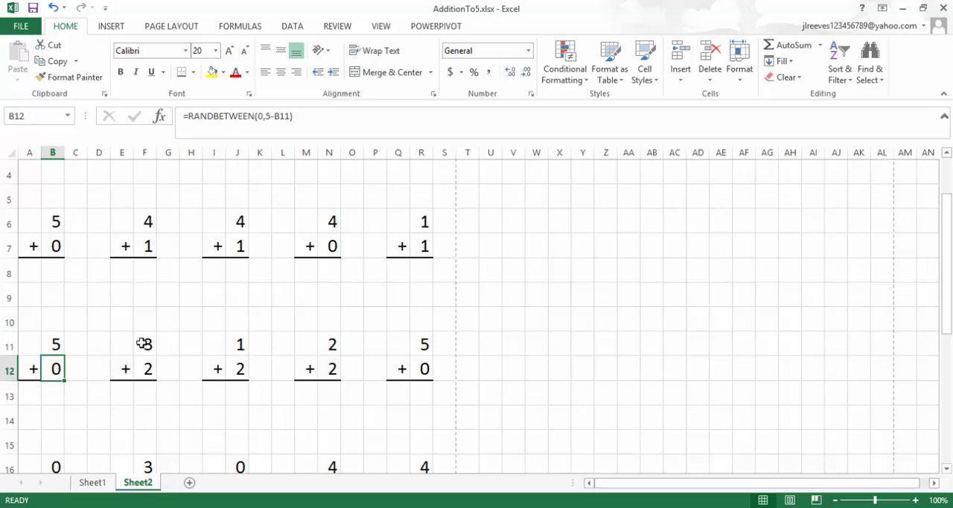
pyautogui.moveTo(39, 342); pyautogui.dragTo(452, 319)
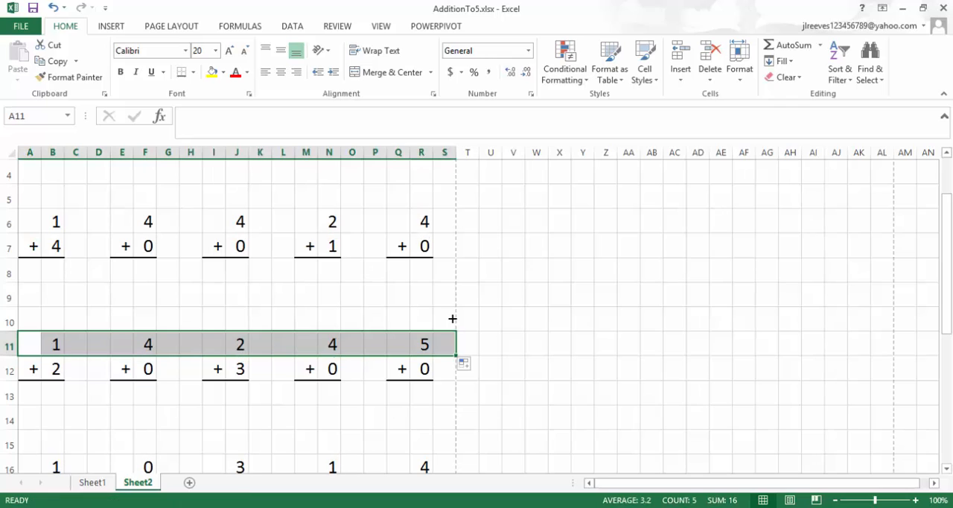
# Change the formula in B12 to =RANDBETWEEN(1,5-B11) and fill it with the plus sign and spacing cells across row 12 through column S.
pyautogui.click(54, 368)
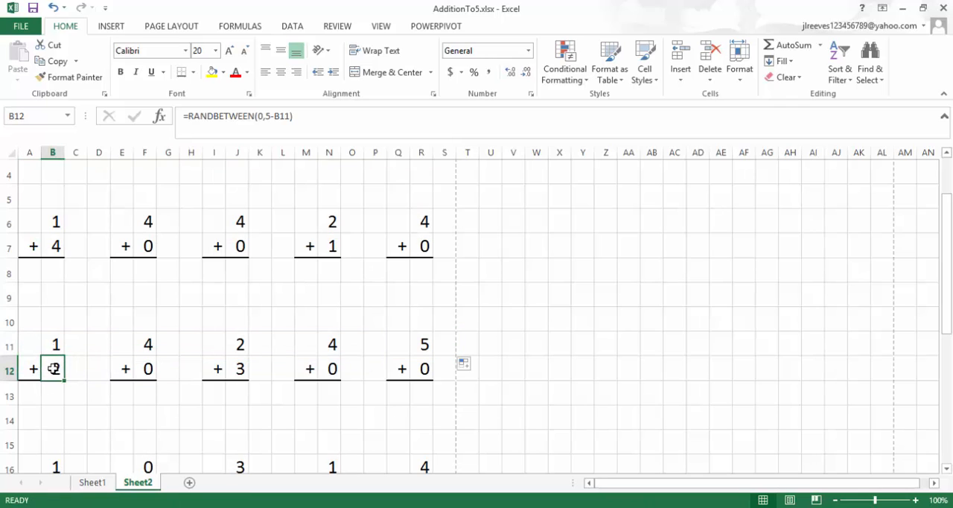
pyautogui.click(261, 117)
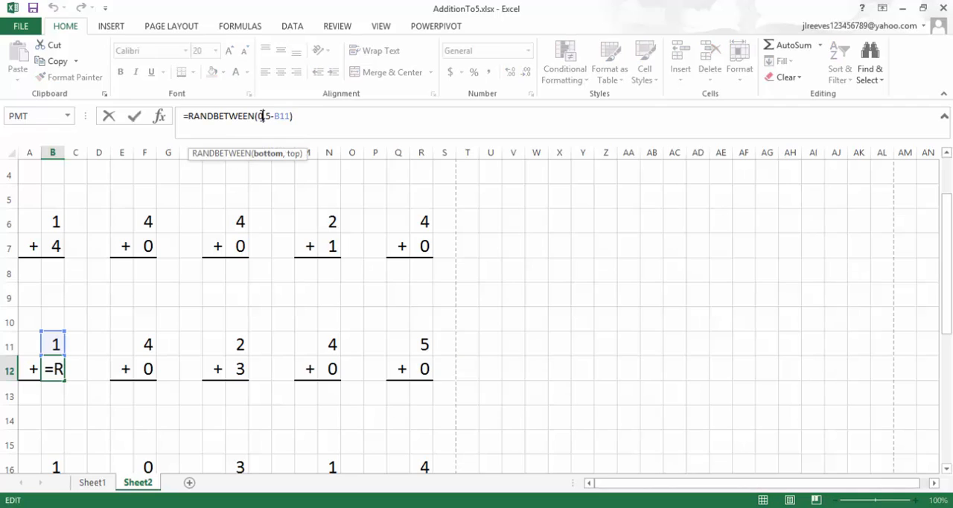
pyautogui.press('BackSpace')
pyautogui.write('1,')
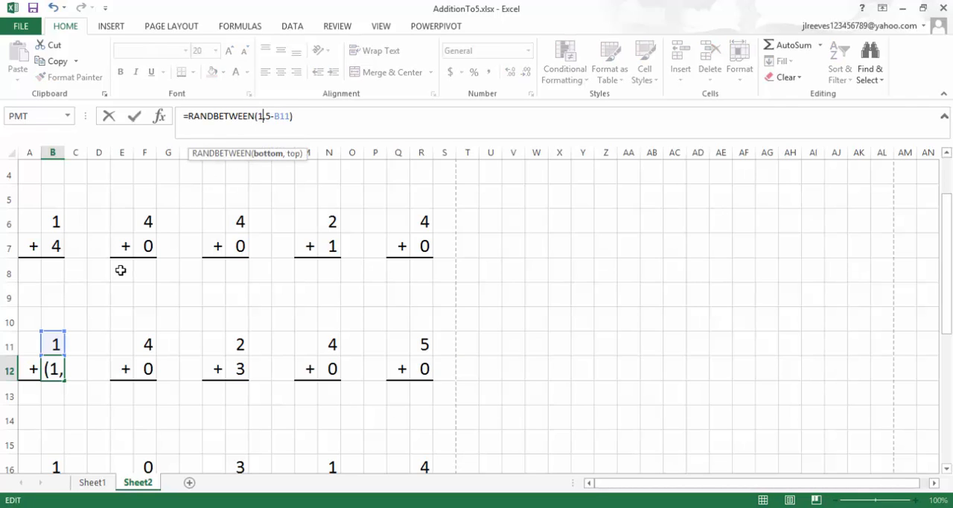
pyautogui.press('Return')
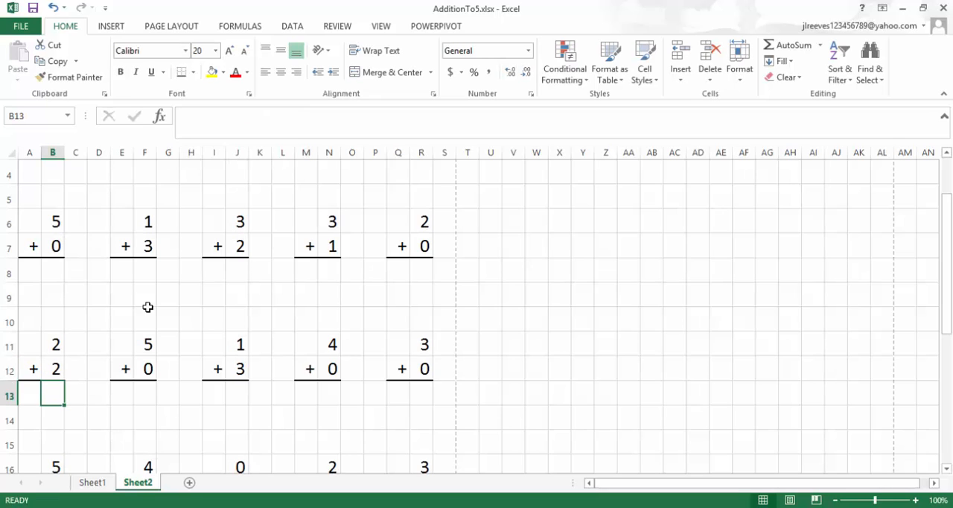
pyautogui.moveTo(32, 365); pyautogui.dragTo(452, 355)
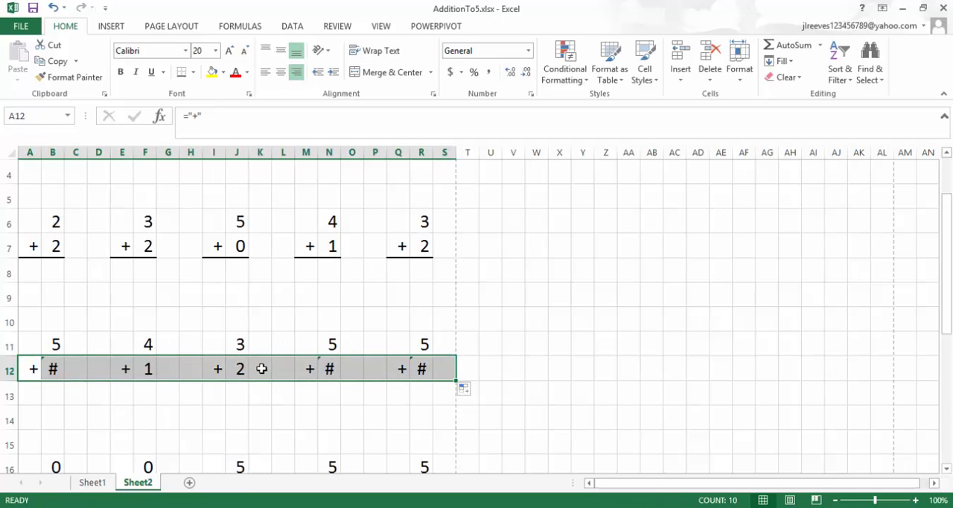
# Set the upper limit in B11 to 4, making it =RANDBETWEEN(1,4), and fill it with its spacing cells across row 11 through column S.
pyautogui.click(53, 345)
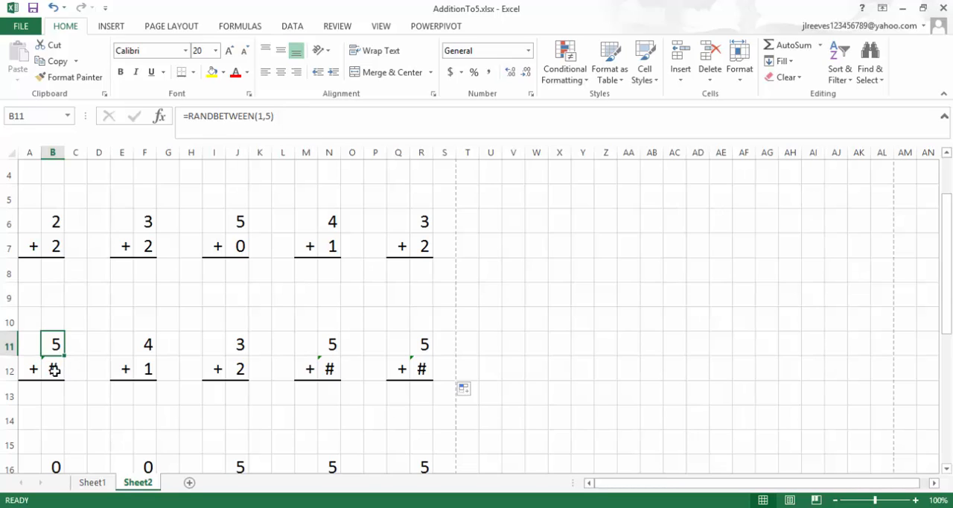
pyautogui.click(271, 113)
pyautogui.press('BackSpace')
pyautogui.write('4')
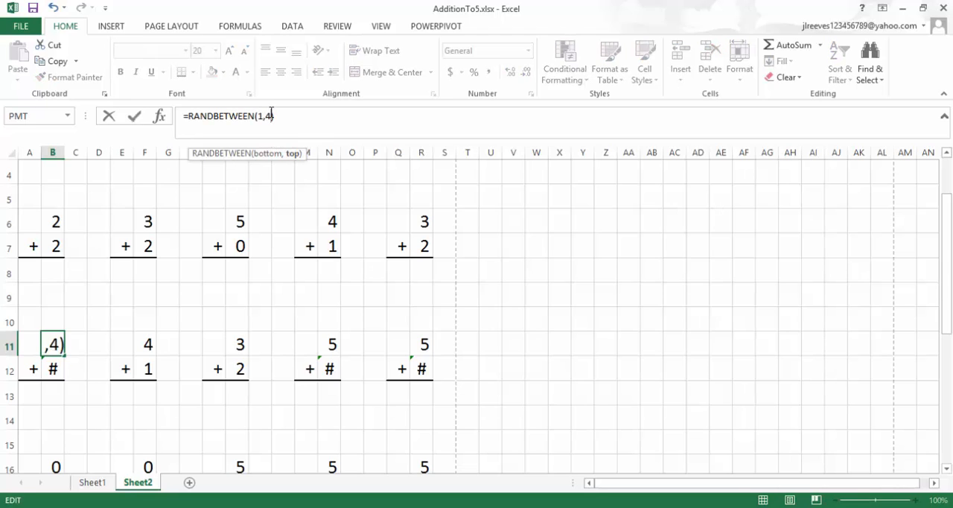
pyautogui.press('Return')
pyautogui.moveTo(23, 345); pyautogui.dragTo(455, 348)
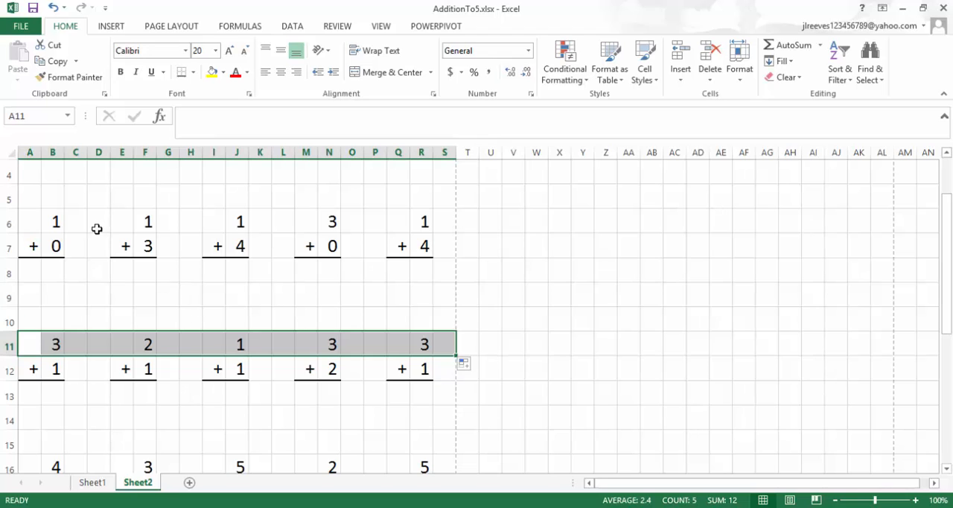
# Fill the three rows of problems in A1:R15 down to row 29, replacing the old problems below them.
pyautogui.scroll(1, 112, 224)
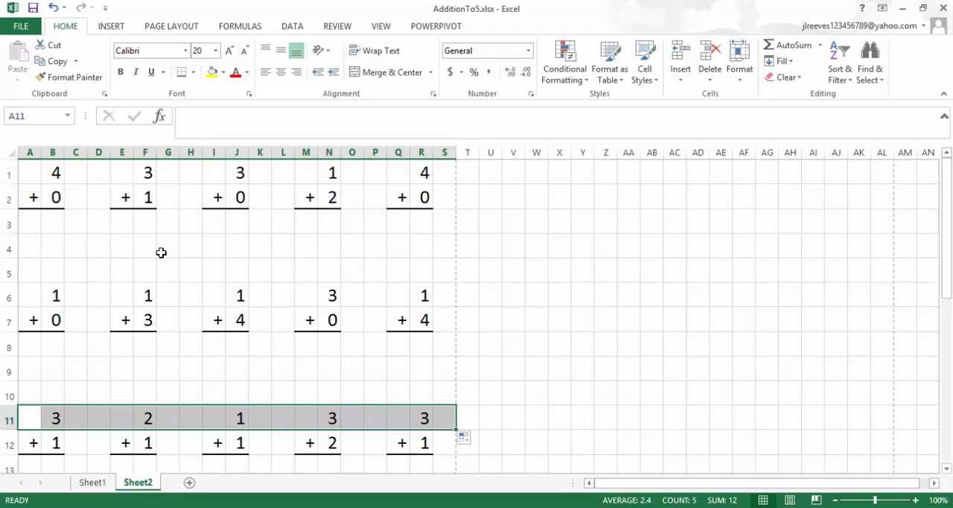
pyautogui.click(55, 172)
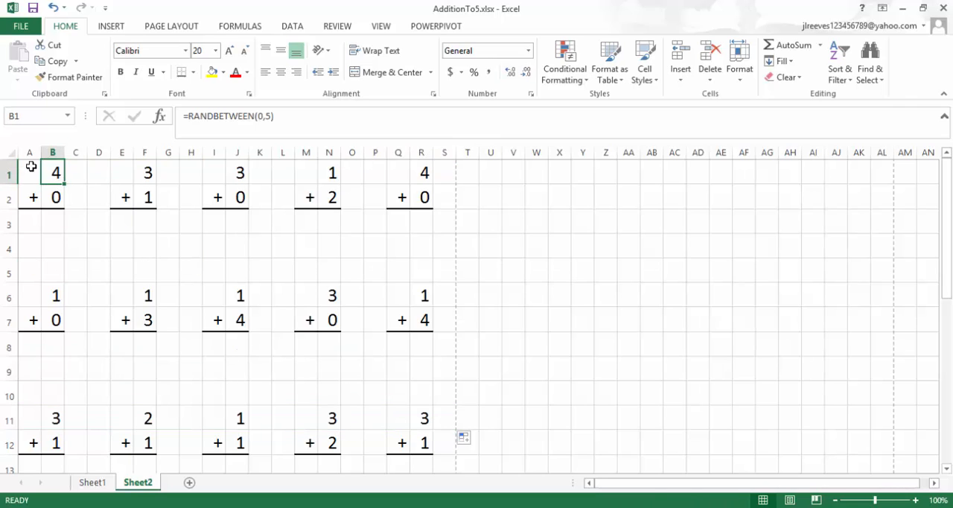
pyautogui.moveTo(31, 167); pyautogui.dragTo(424, 437)
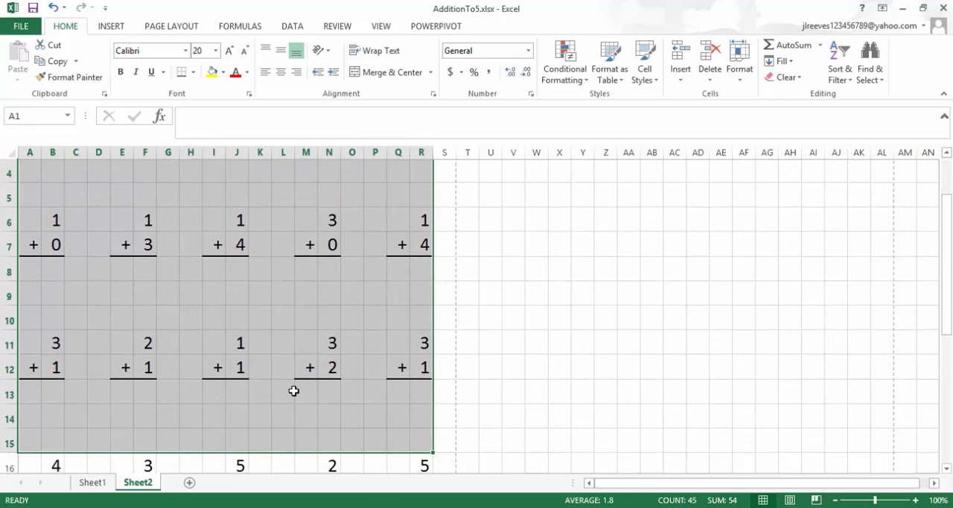
pyautogui.scroll(-5, 294, 390)
pyautogui.scroll(2, 294, 391)
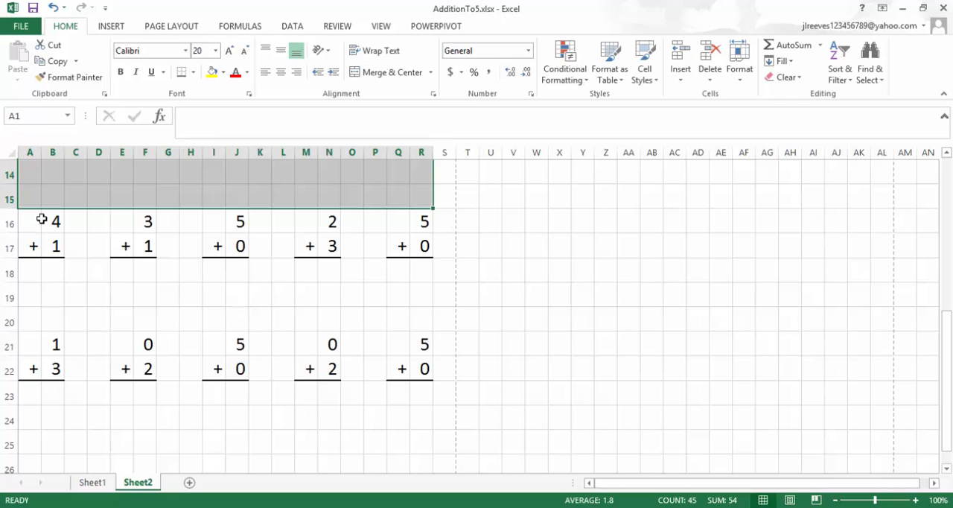
pyautogui.moveTo(432, 209)
pyautogui.mouseDown()
pyautogui.moveTo(424, 484)
pyautogui.moveTo(425, 328)
pyautogui.mouseUp()
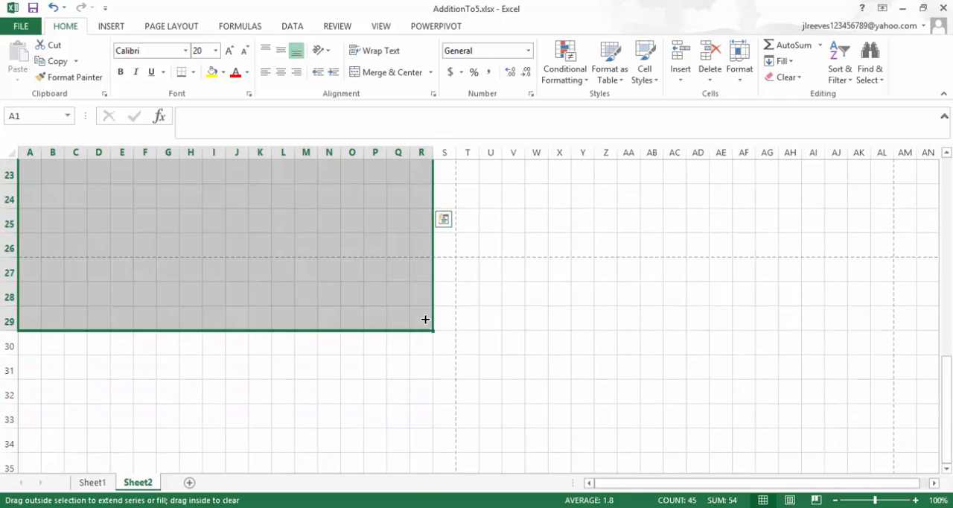
pyautogui.scroll(7, 109, 214)
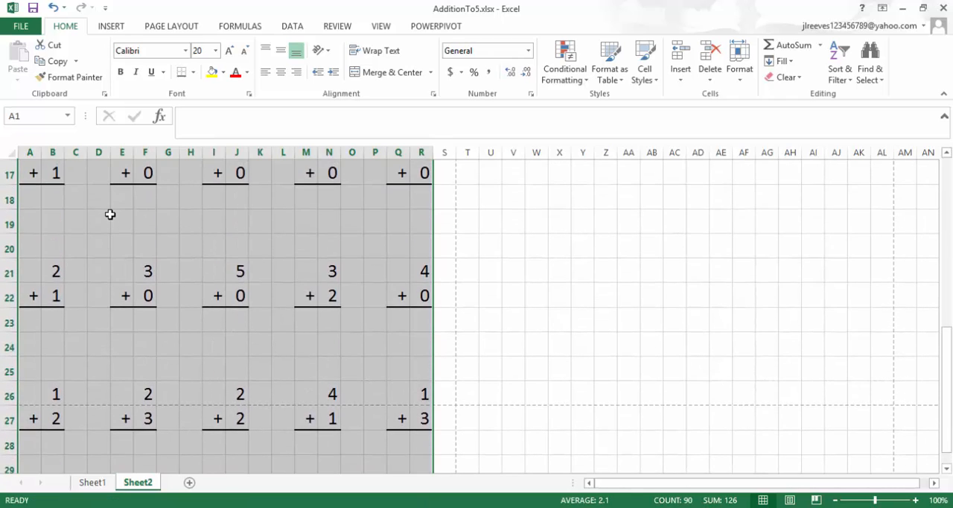
# Reduce the height of all rows on the sheet slightly so the first printed page ends after row 29.
pyautogui.click(9, 149)
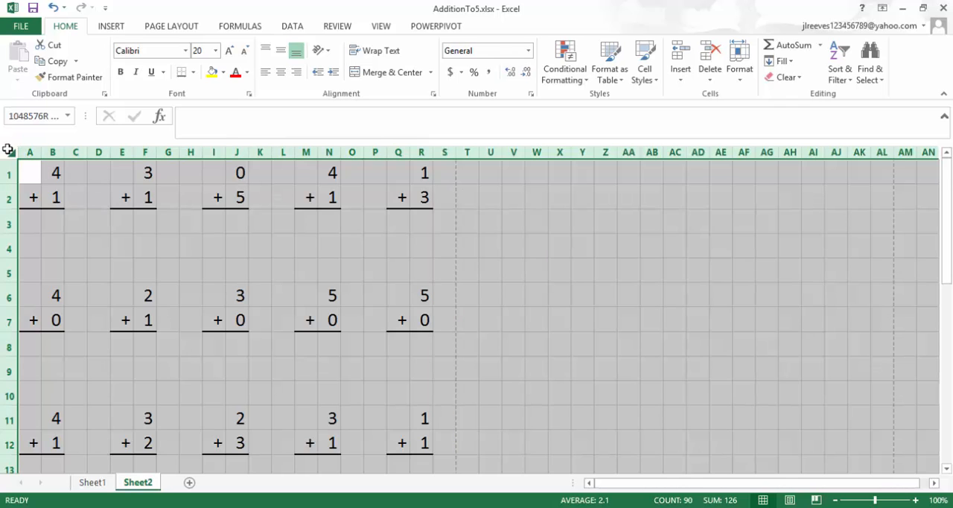
pyautogui.moveTo(10, 182); pyautogui.dragTo(11, 181)
pyautogui.scroll(-7, 109, 289)
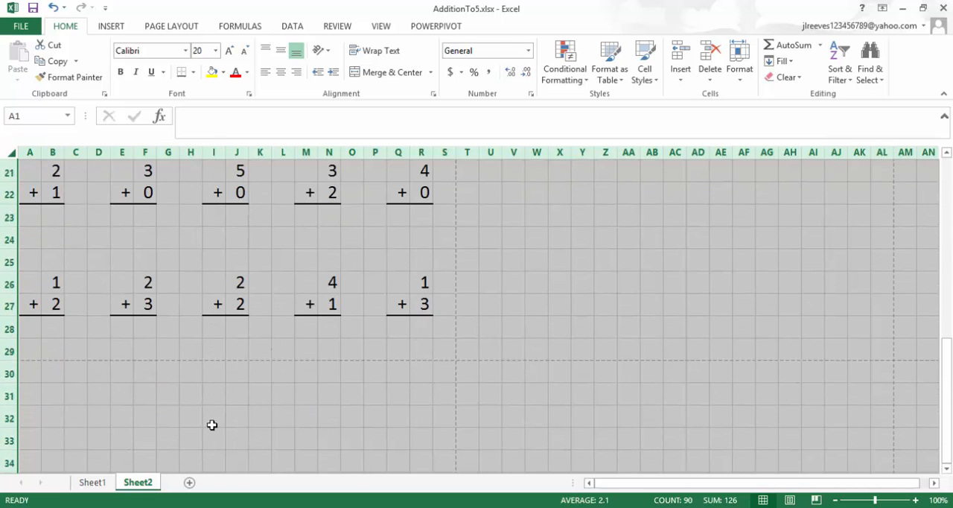
pyautogui.click(211, 421)
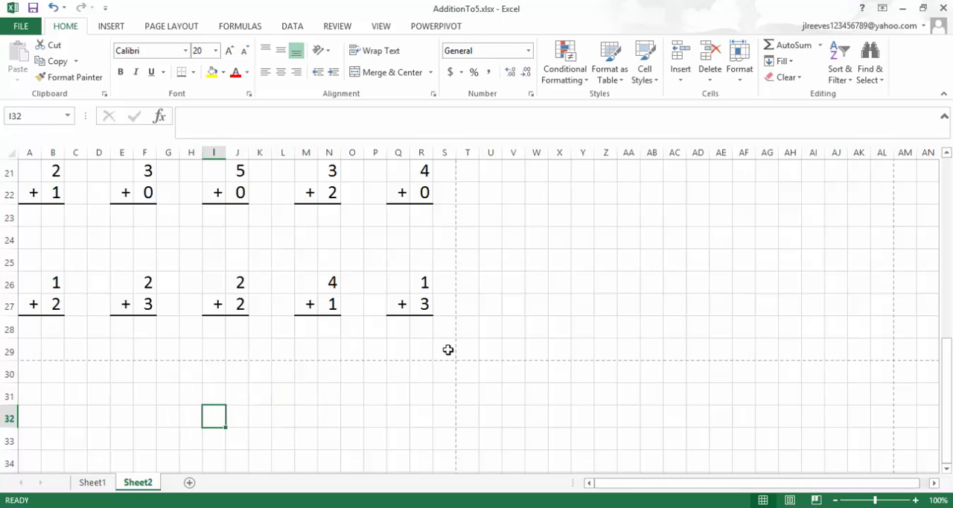
# Select the full page of problems in A1:S29 and fill it down to row 261 to create more worksheet pages.
pyautogui.moveTo(447, 349); pyautogui.dragTo(31, 45)
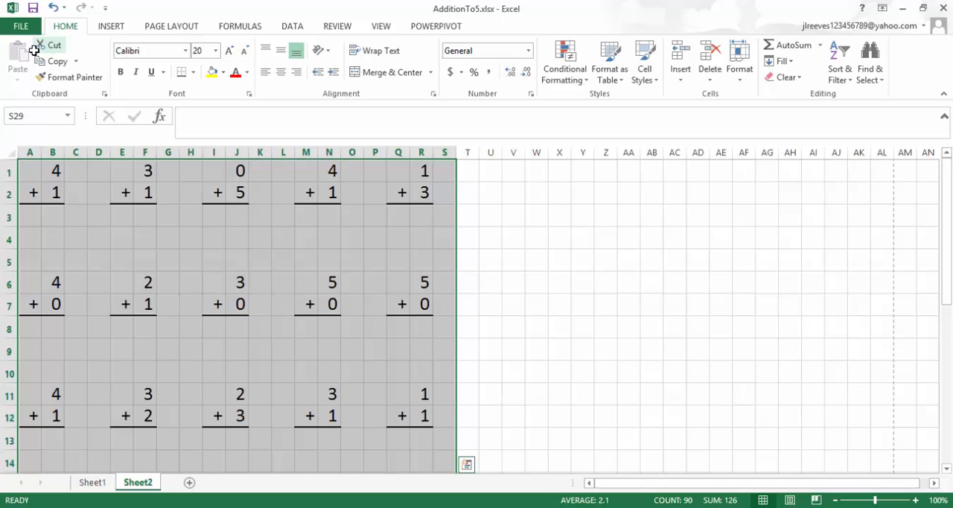
pyautogui.scroll(-5, 299, 325)
pyautogui.scroll(-4, 298, 325)
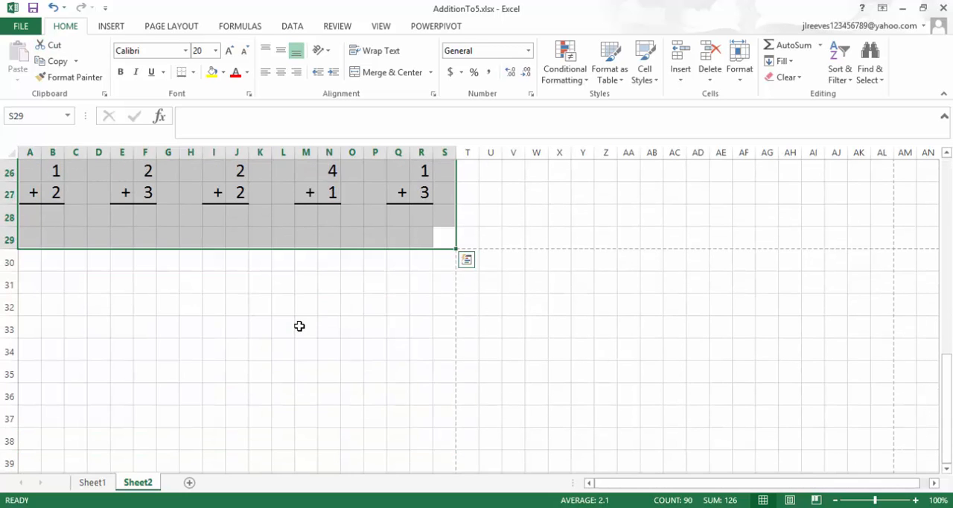
pyautogui.moveTo(456, 249); pyautogui.dragTo(445, 225)
pyautogui.scroll(10, 330, 305)
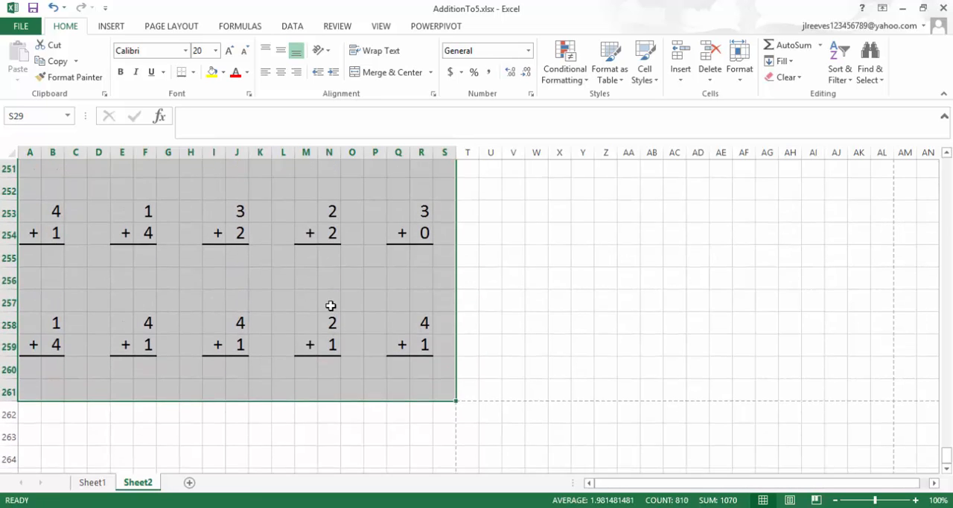
pyautogui.scroll(2, 330, 305)
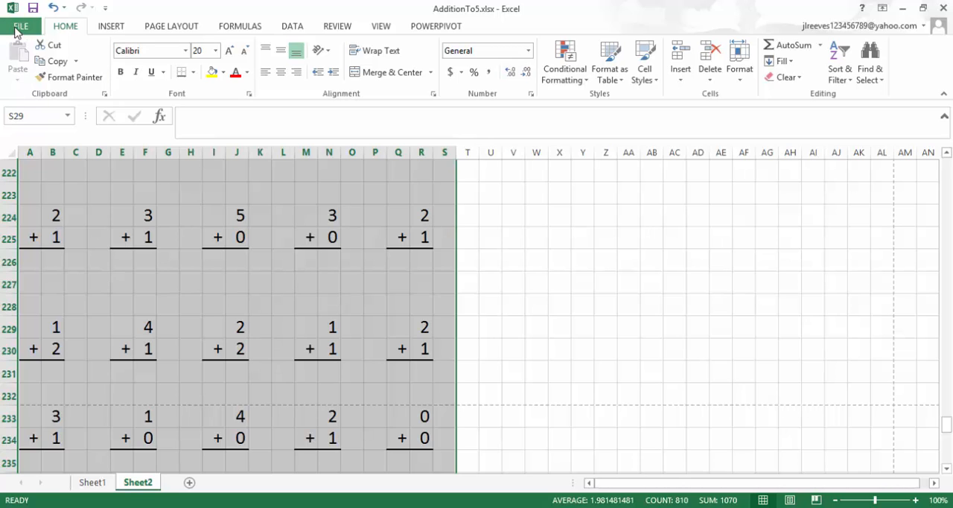
# Page forward and back through the print preview of the problem sheets, then return to the worksheet and clear the selection.
pyautogui.click(18, 27)
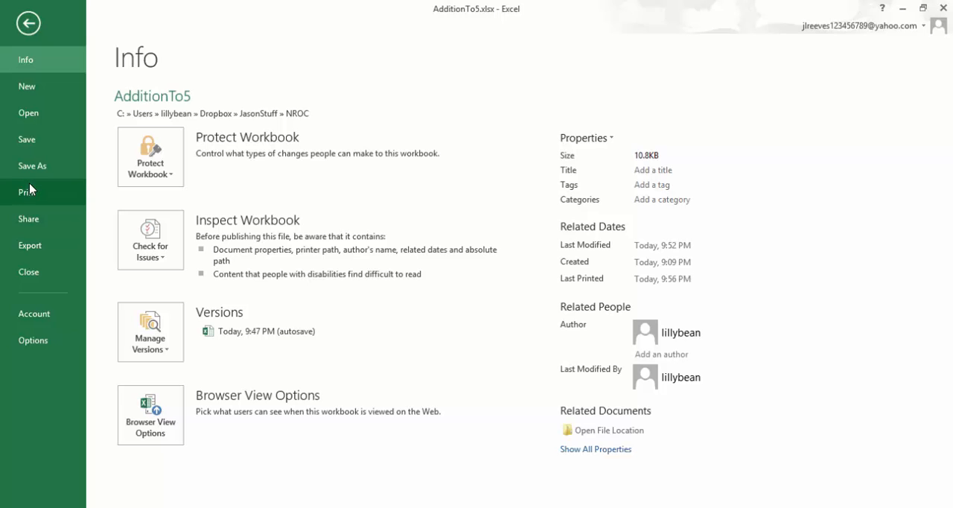
pyautogui.click(30, 190)
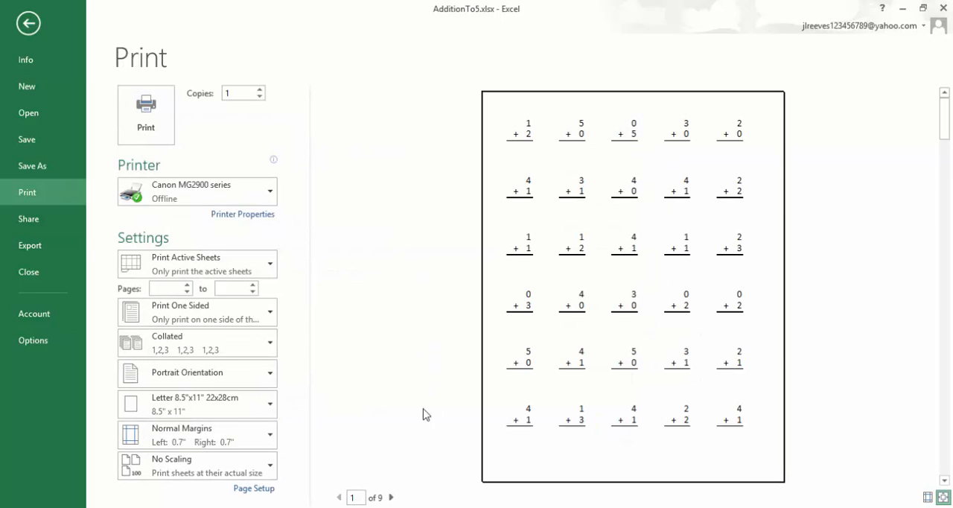
pyautogui.click(390, 498)
pyautogui.click(391, 497)
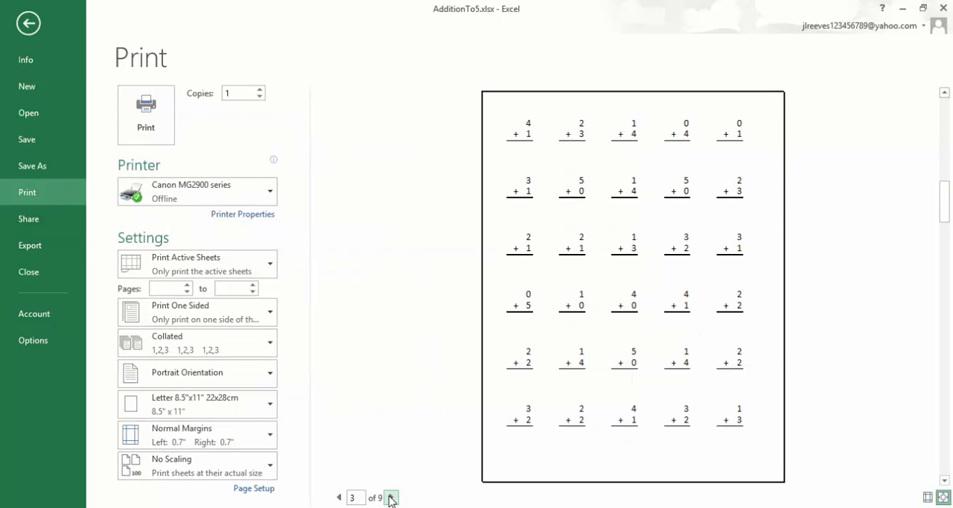
pyautogui.click(391, 497)
pyautogui.click(390, 497)
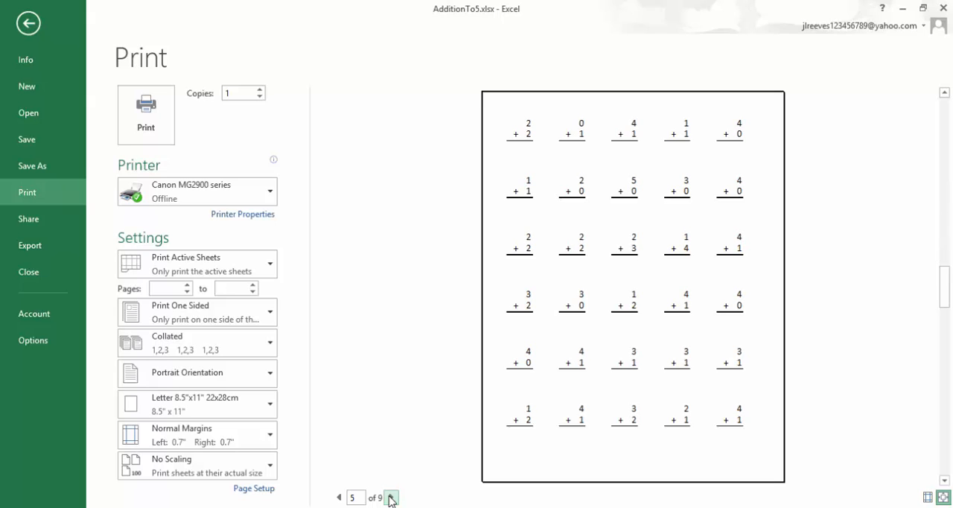
pyautogui.click(391, 497)
pyautogui.click(391, 497)
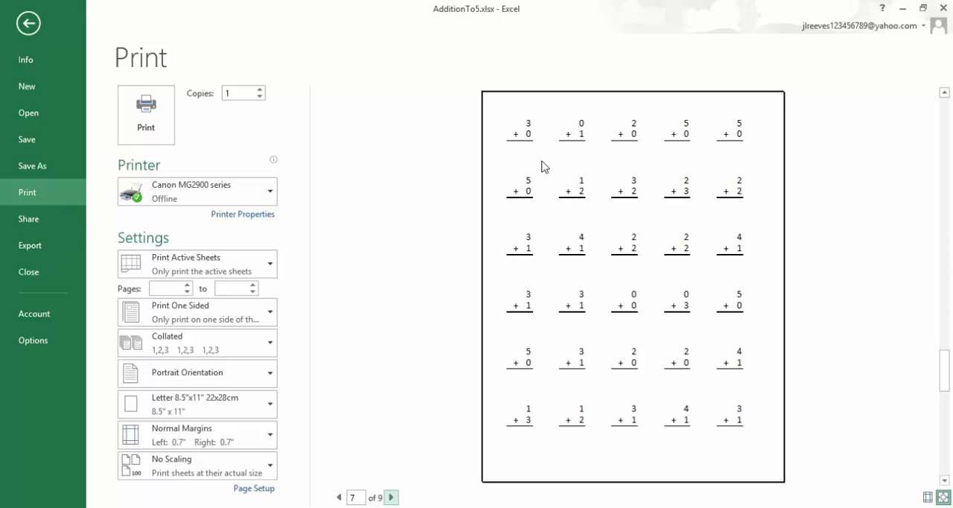
pyautogui.click(390, 497)
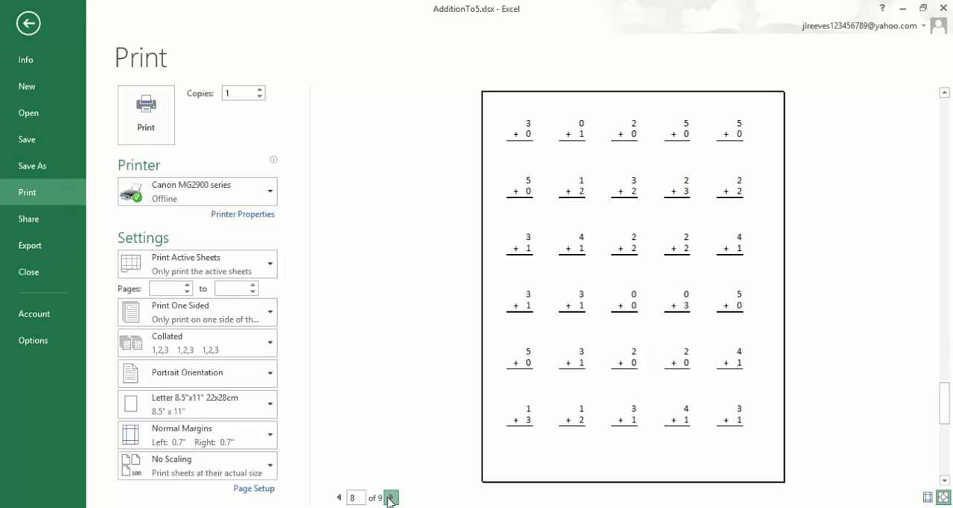
pyautogui.click(390, 497)
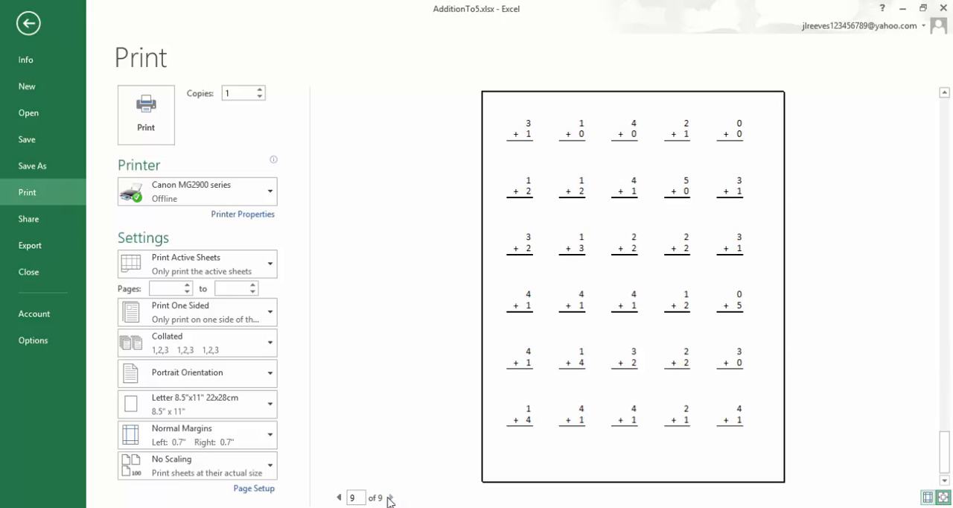
pyautogui.click(338, 498)
pyautogui.click(339, 497)
pyautogui.click(339, 497)
pyautogui.click(338, 497)
pyautogui.click(339, 497)
pyautogui.click(338, 497)
pyautogui.click(339, 497)
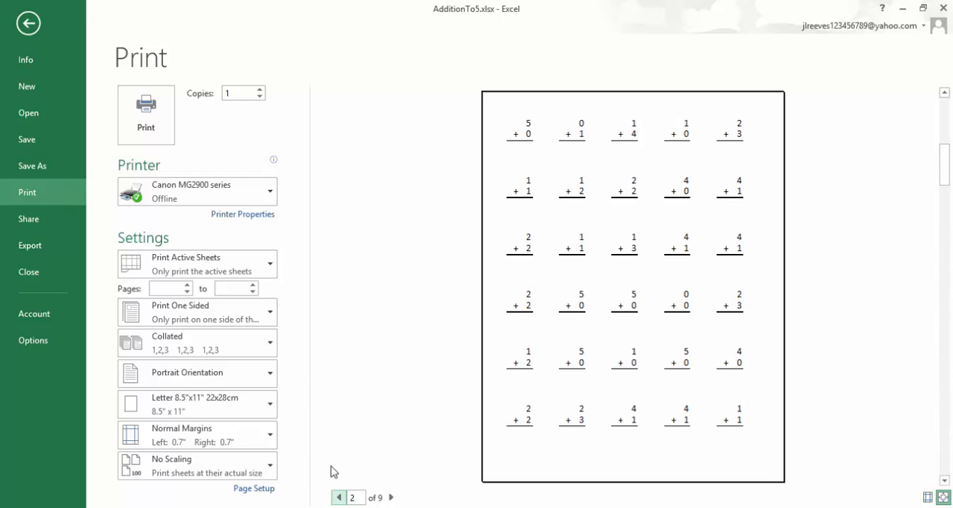
pyautogui.click(27, 24)
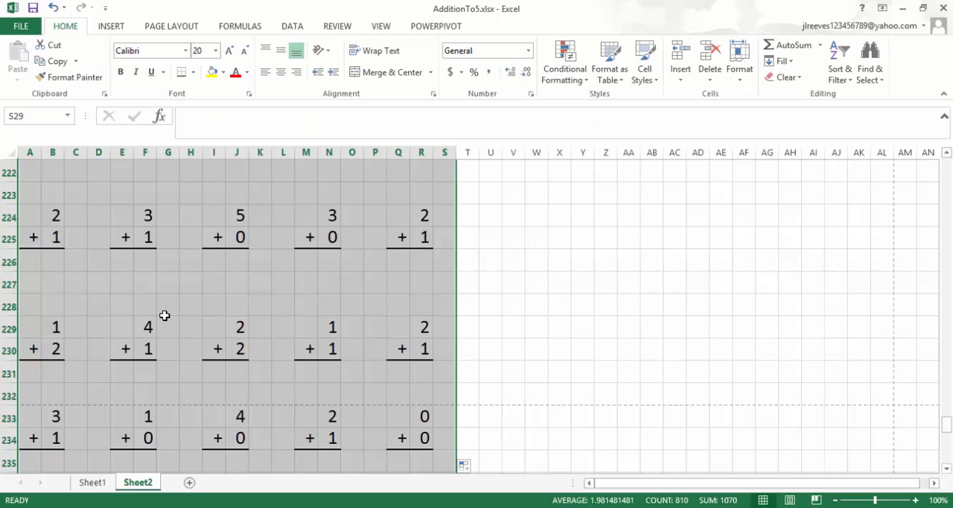
pyautogui.click(189, 344)
pyautogui.scroll(-15, 305, 327)
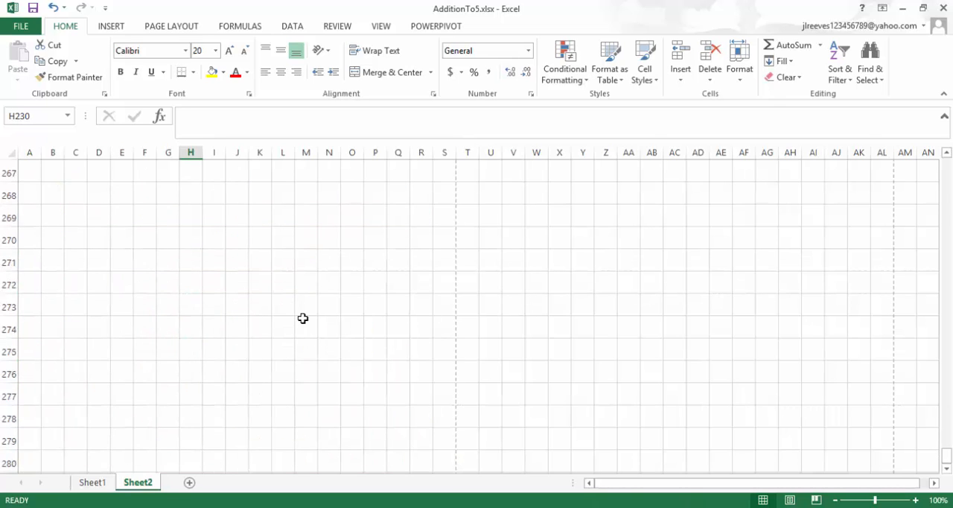
# Select the last page of problems in A233:S261 and fill it down to row 1392 to add many more worksheet pages.
pyautogui.scroll(10, 303, 318)
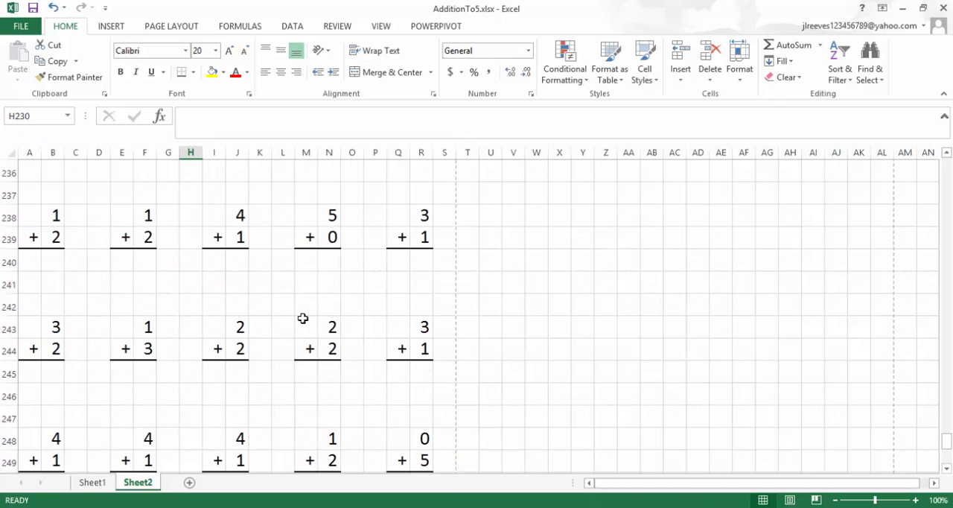
pyautogui.scroll(2, 303, 318)
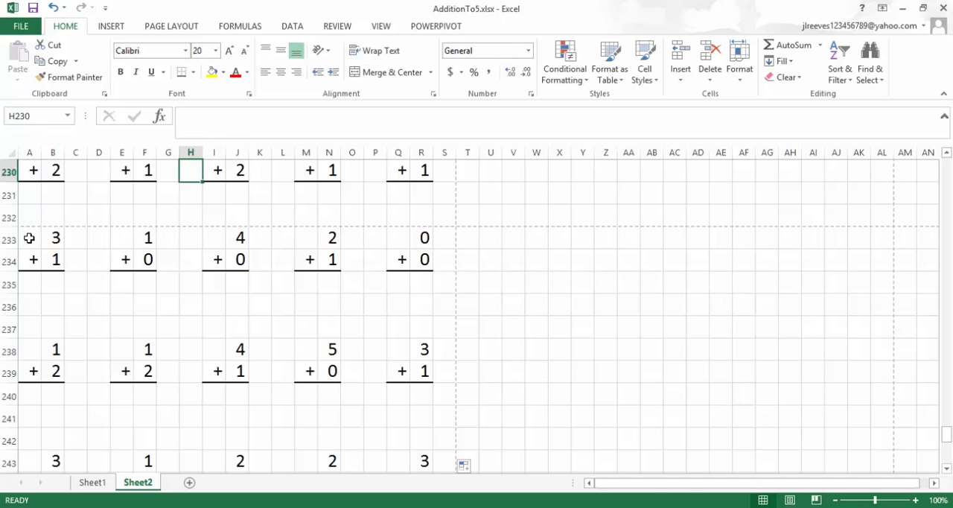
pyautogui.moveTo(29, 238); pyautogui.dragTo(442, 436)
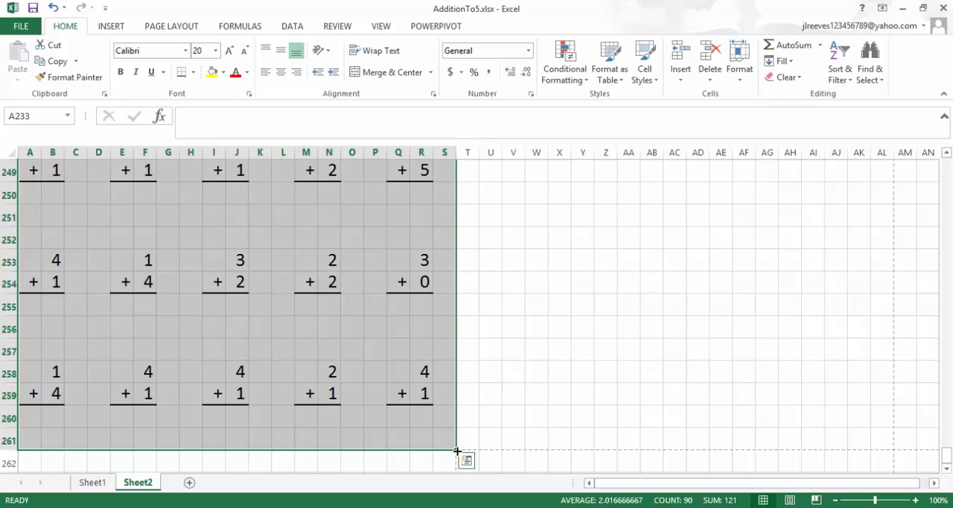
pyautogui.moveTo(457, 451); pyautogui.dragTo(429, 395)
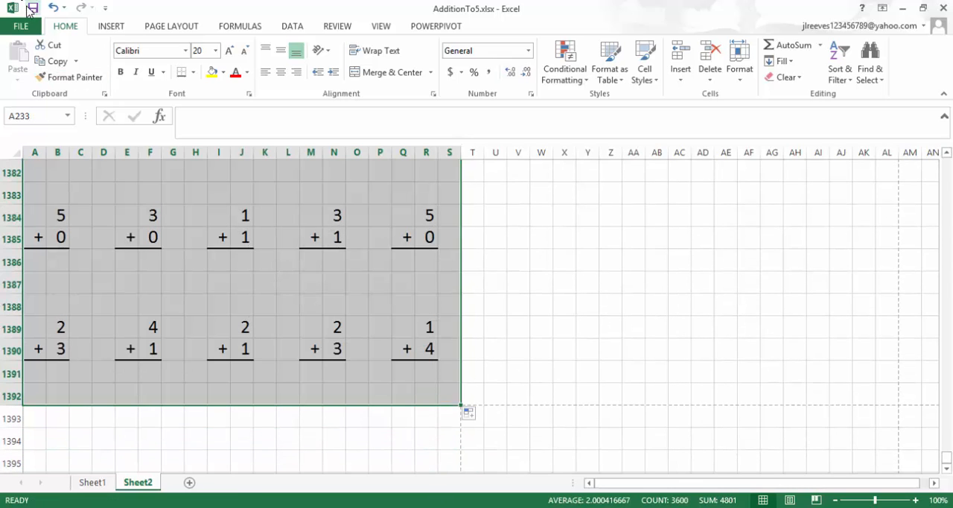
# Page forward through the print preview to check the added problem pages, and return to the worksheet.
pyautogui.click(21, 26)
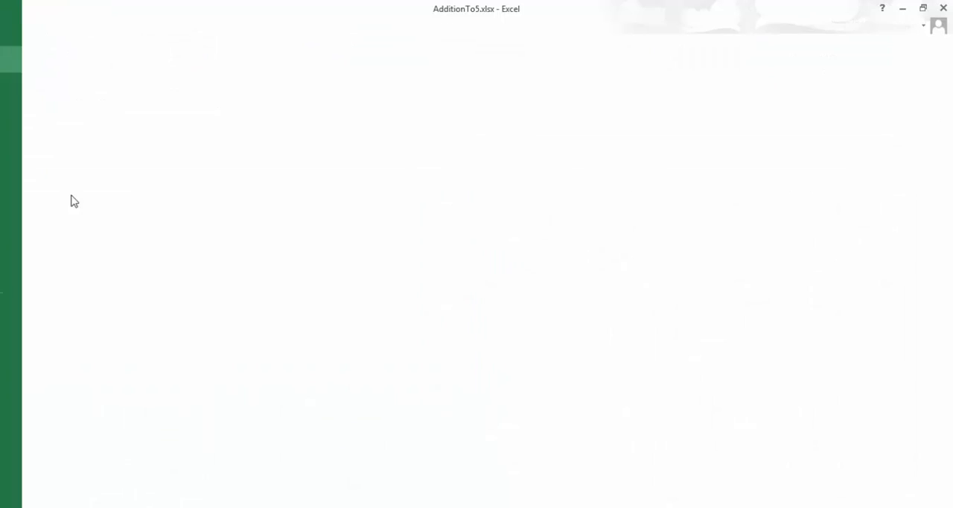
pyautogui.click(42, 197)
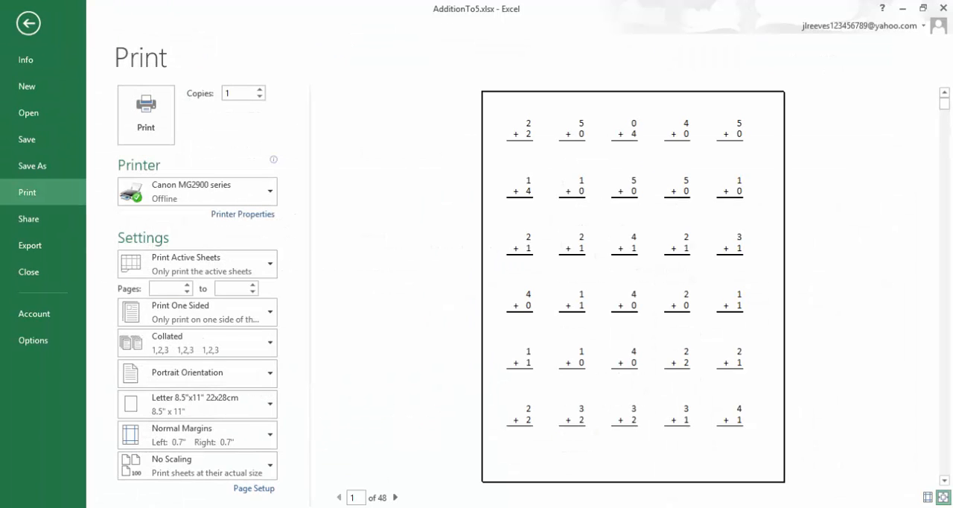
pyautogui.click(394, 497)
pyautogui.click(394, 497)
pyautogui.click(394, 497)
pyautogui.click(395, 497)
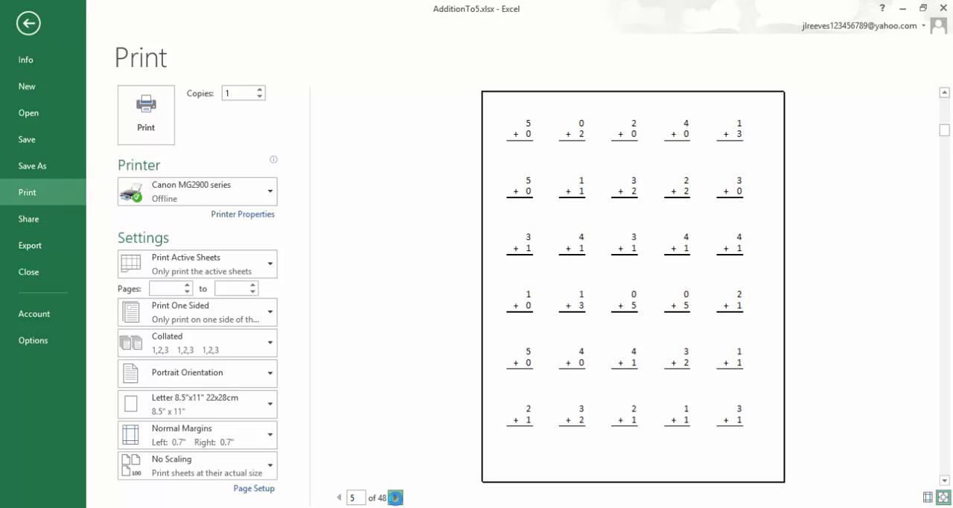
pyautogui.click(396, 497)
pyautogui.doubleClick(395, 497)
pyautogui.click(396, 497)
pyautogui.doubleClick(395, 497)
pyautogui.doubleClick(395, 497)
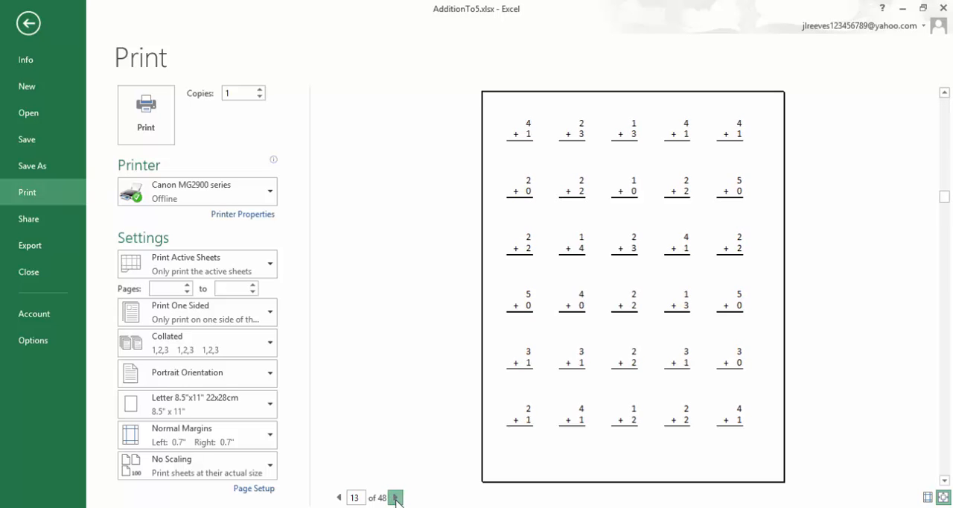
pyautogui.click(395, 497)
pyautogui.doubleClick(395, 497)
pyautogui.doubleClick(395, 497)
pyautogui.click(395, 498)
pyautogui.click(395, 497)
pyautogui.click(395, 497)
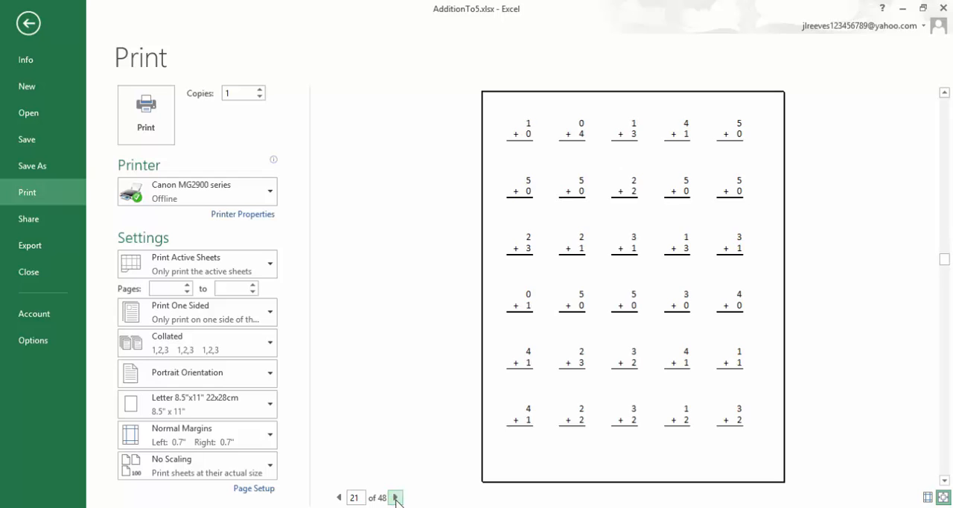
pyautogui.doubleClick(395, 497)
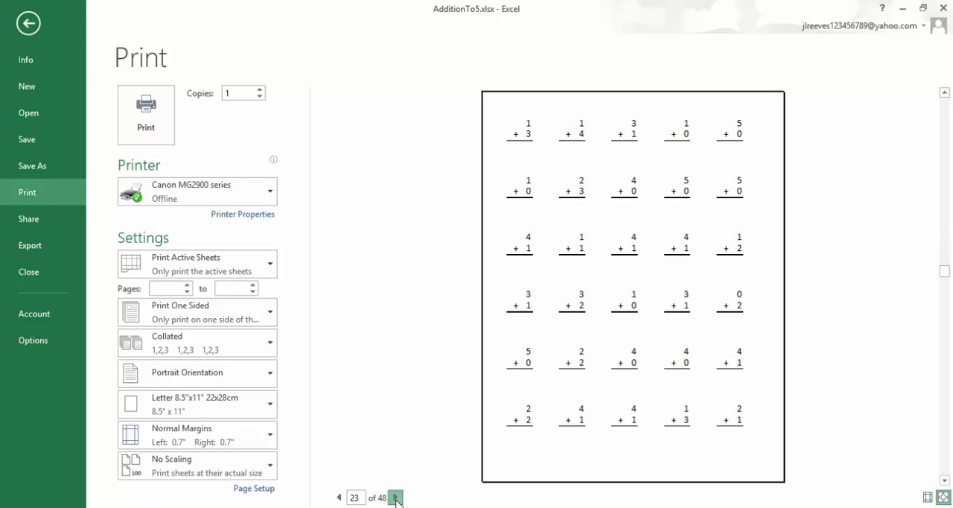
pyautogui.click(28, 24)
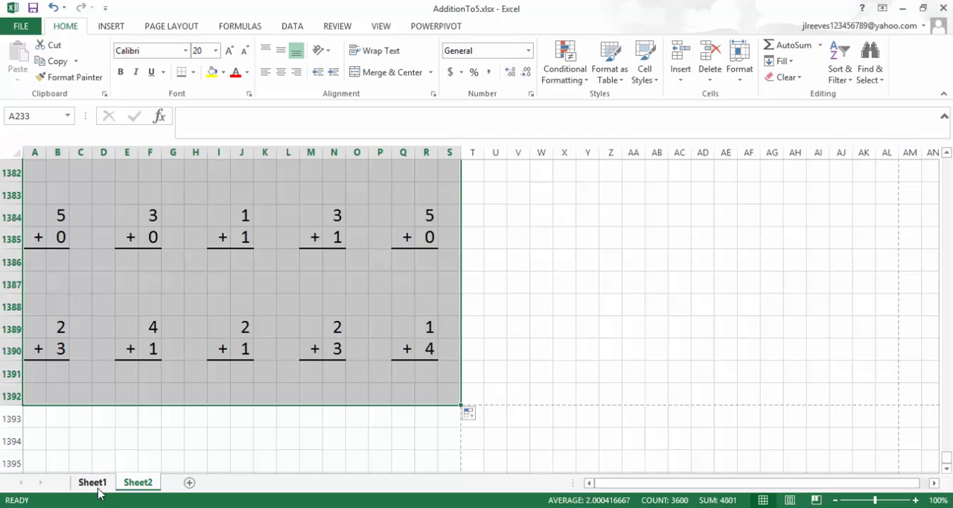
# Rename Sheet1, which holds the quiz questions, as "pool".
pyautogui.click(95, 481)
pyautogui.rightClick(95, 484)
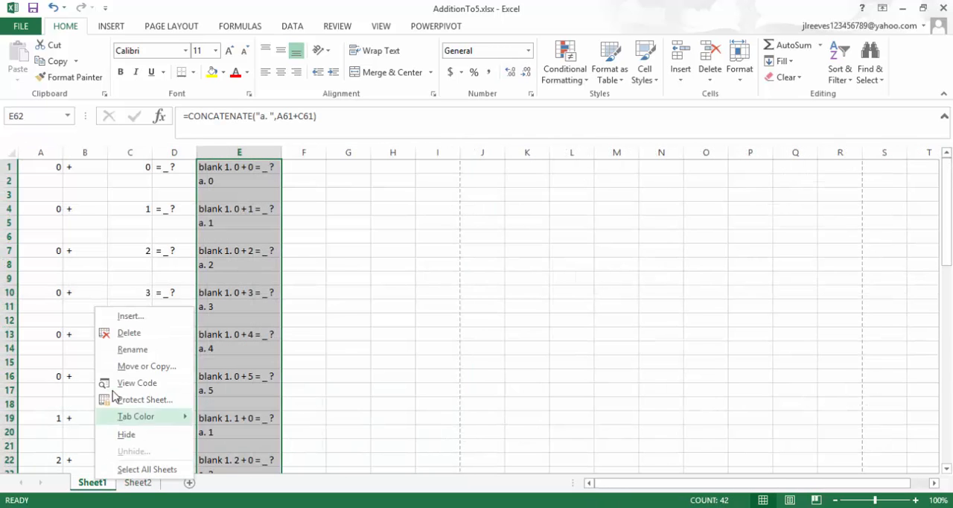
pyautogui.click(121, 351)
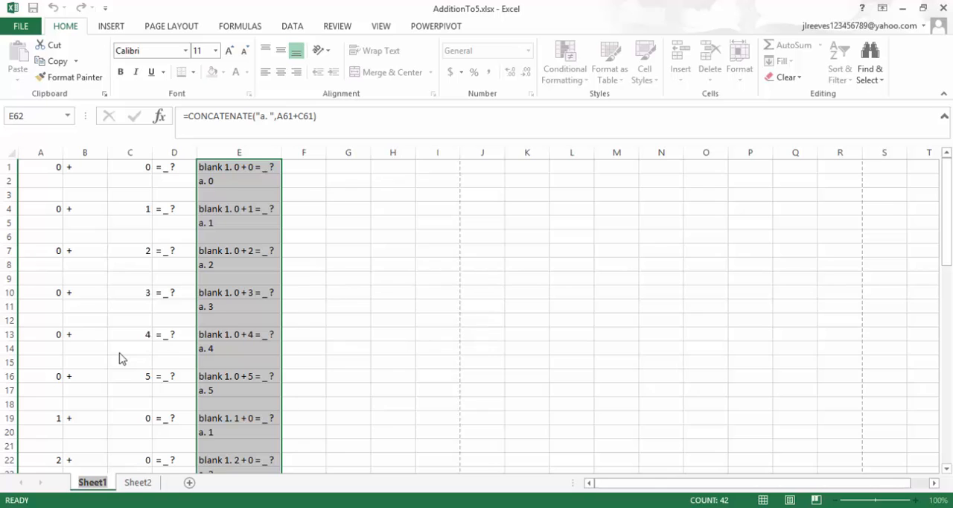
pyautogui.write('pool')
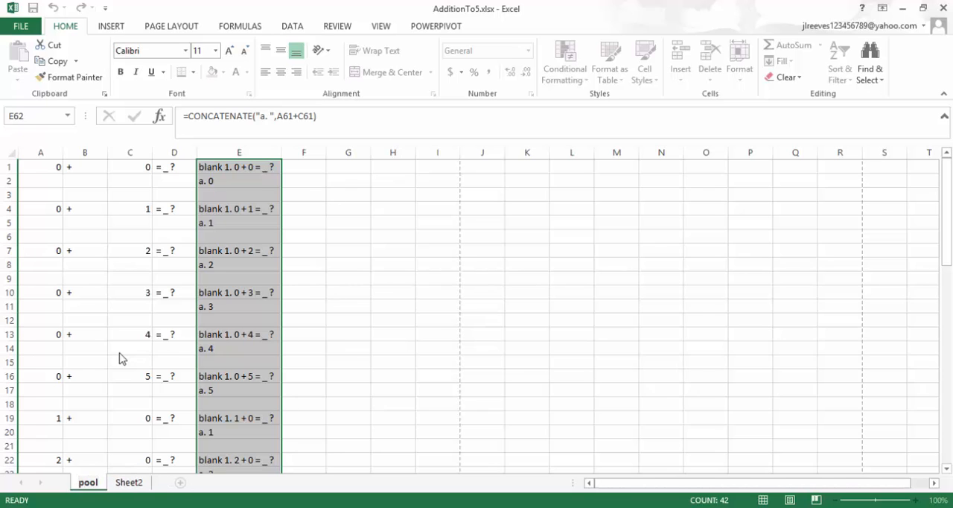
# Rename Sheet2, which holds the printable problems, as "worksheet".
pyautogui.click(138, 483)
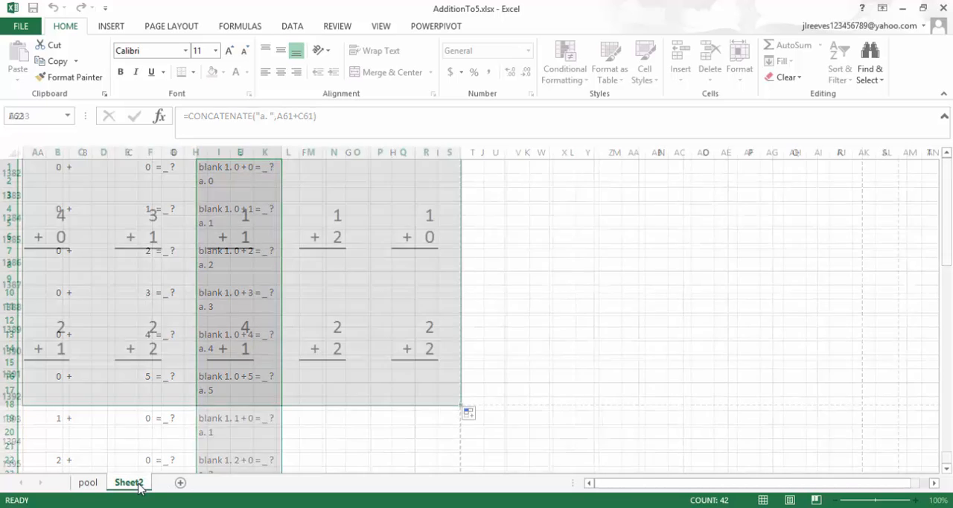
pyautogui.rightClick(138, 485)
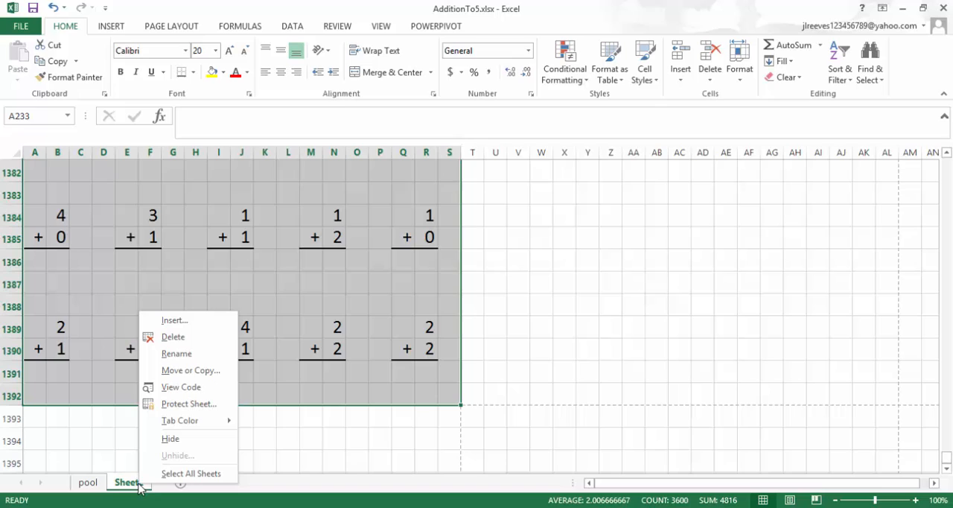
pyautogui.click(178, 355)
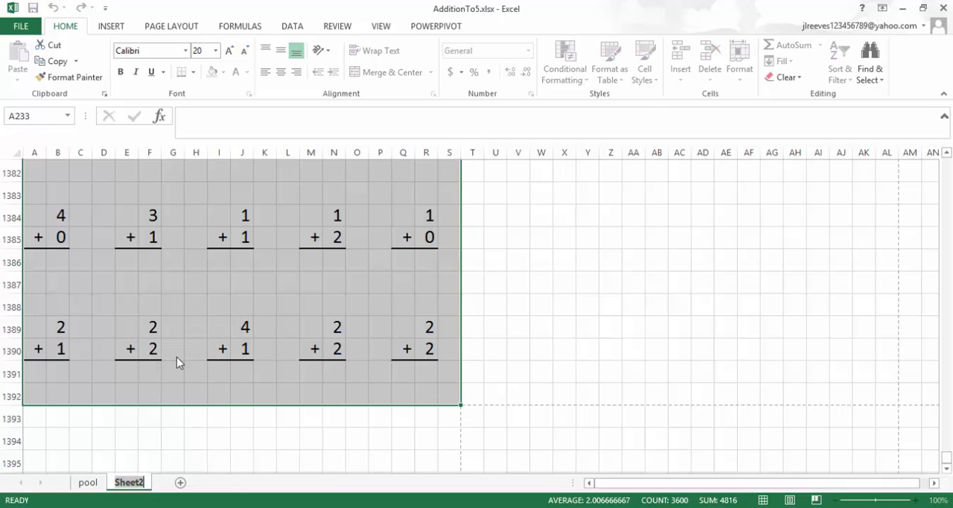
pyautogui.write('worksheet')
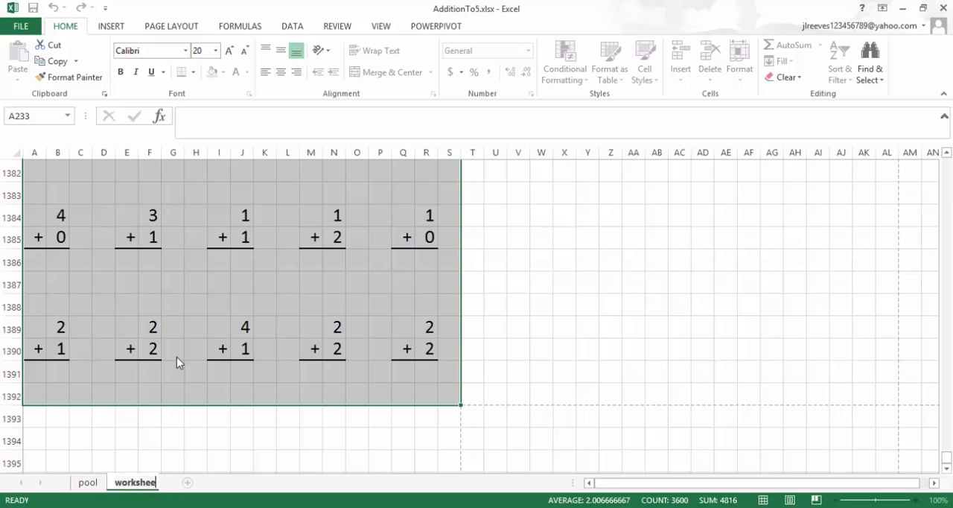
pyautogui.press('Return')
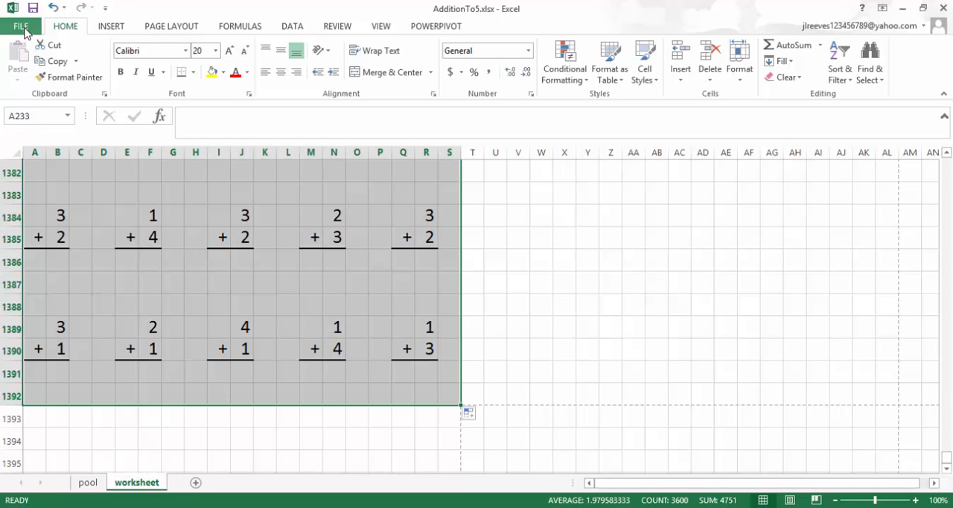
# Open the print preview of the renamed problem sheet to examine its first page.
pyautogui.click(25, 29)
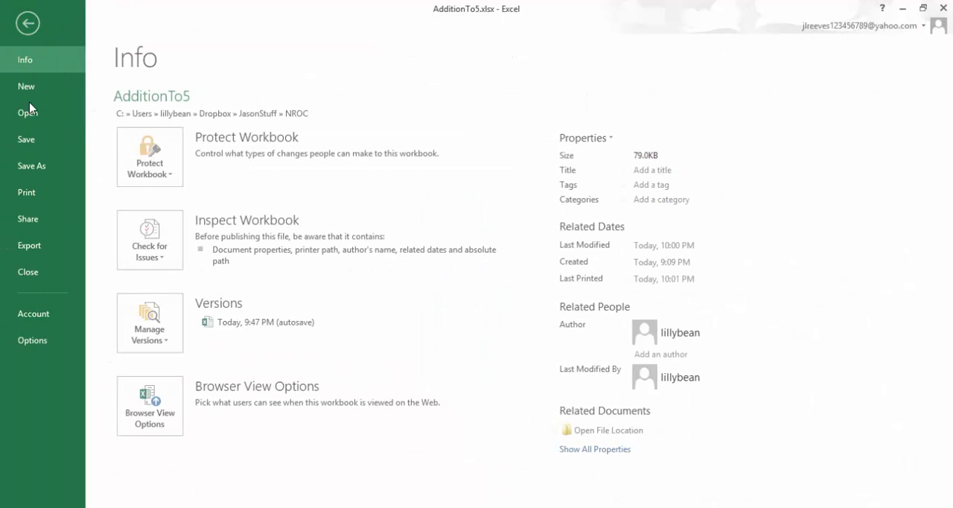
pyautogui.click(29, 194)
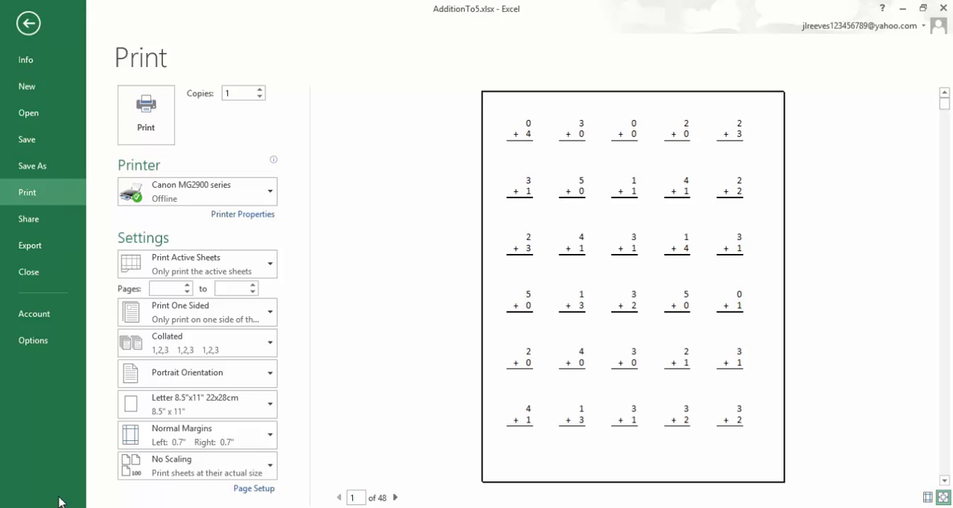
pyautogui.moveTo(91, 506)
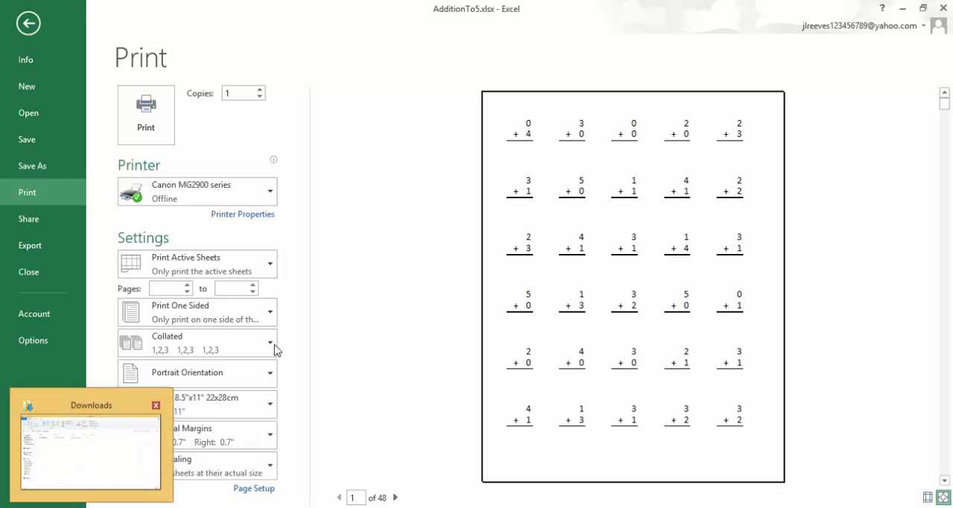